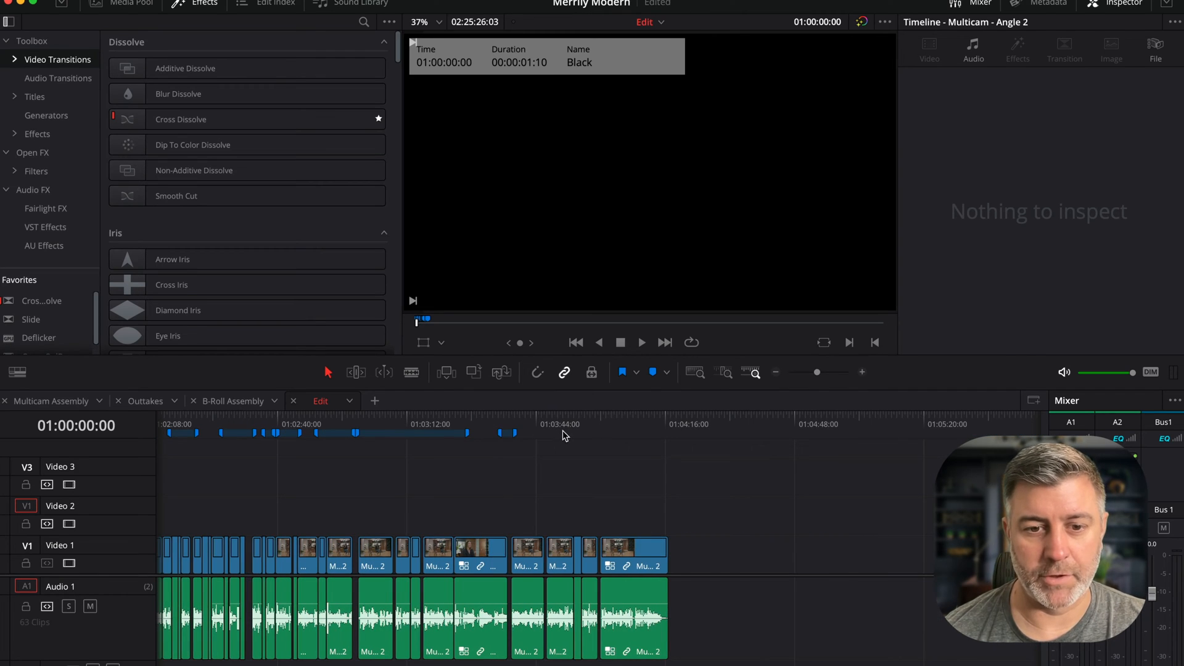
# - Switch to the B-Roll Assembly timeline and scrub through its clips
pyautogui.hscroll(-10, 521, 449)
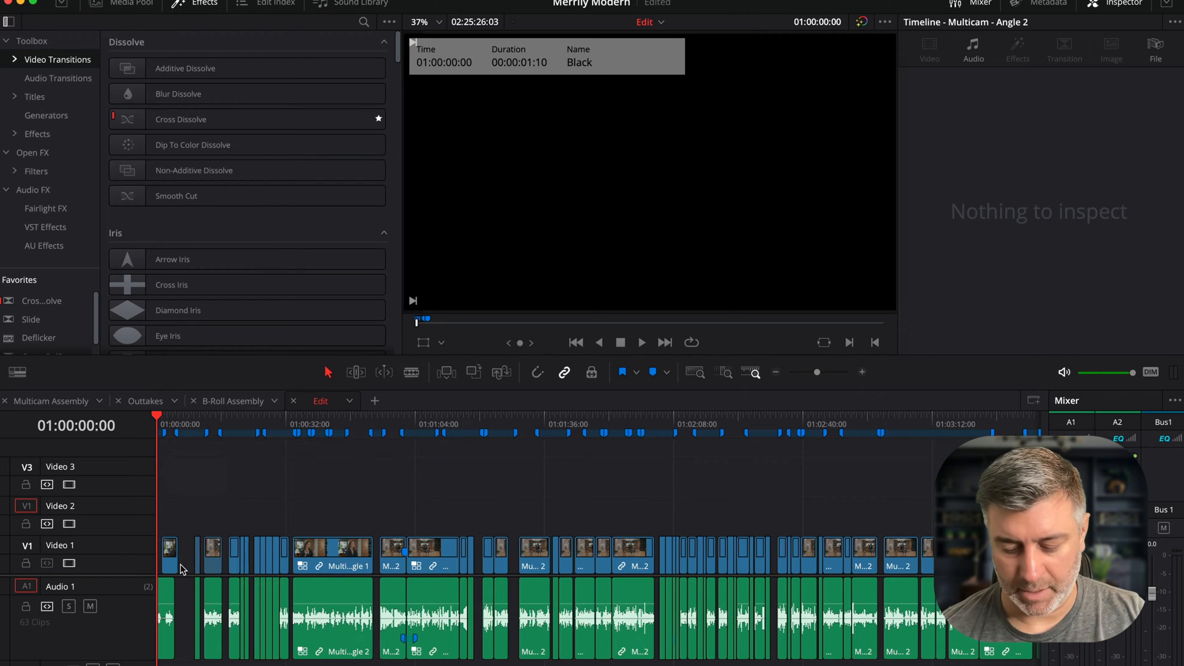
pyautogui.press('super+equal')
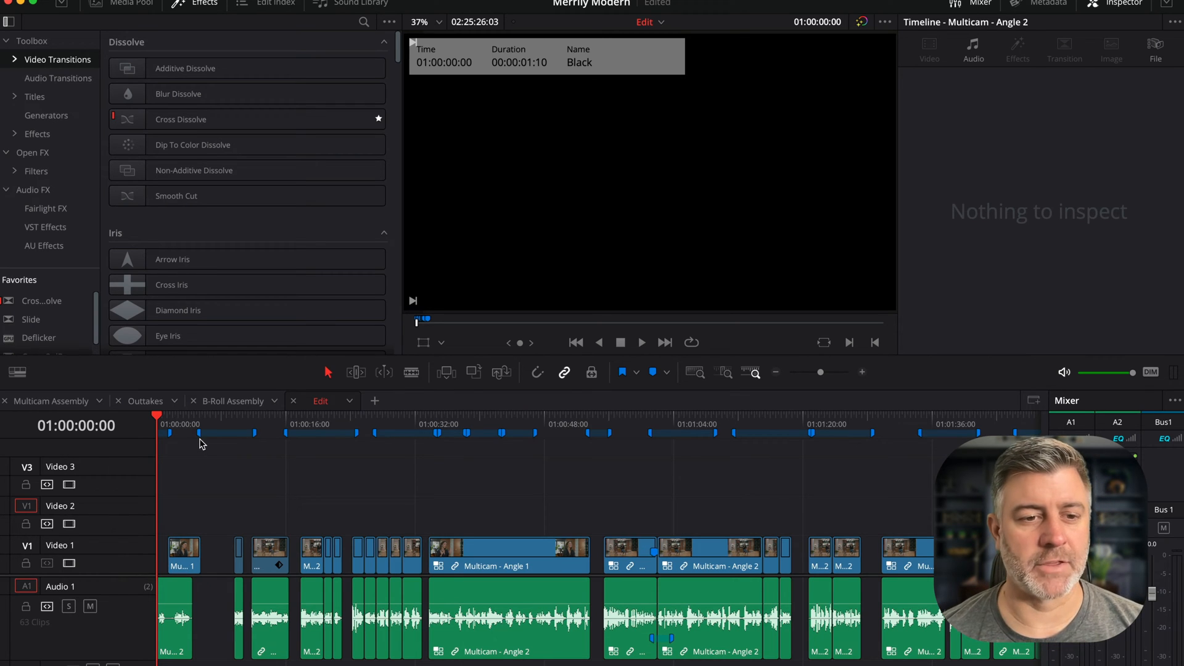
pyautogui.moveTo(195, 426)
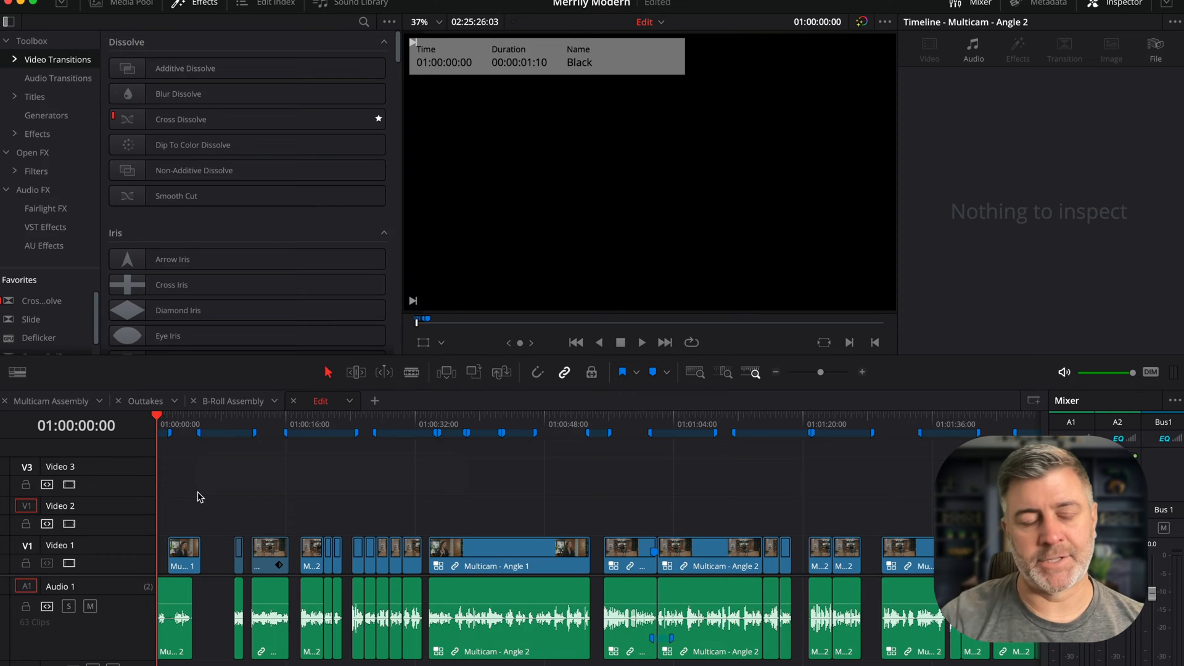
pyautogui.click(227, 403)
pyautogui.moveTo(192, 429); pyautogui.dragTo(791, 444)
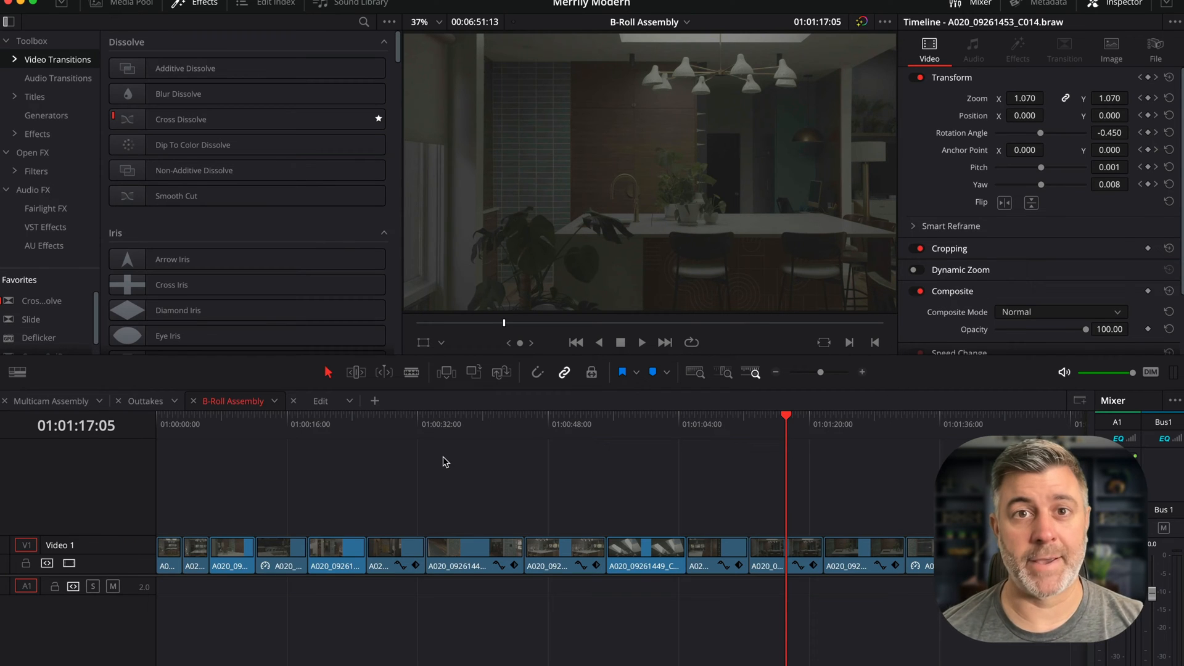
# - Return to the Edit timeline and scrub through it from start to end
pyautogui.click(319, 401)
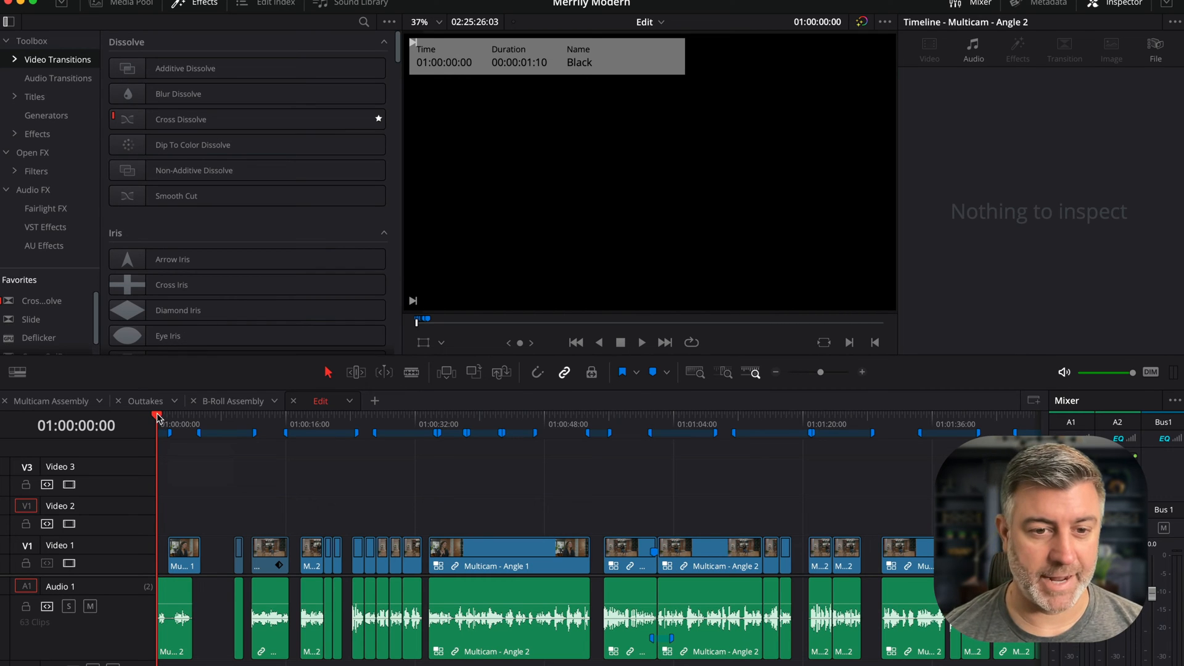
pyautogui.hscroll(10, 256, 475)
pyautogui.hscroll(15, 375, 500)
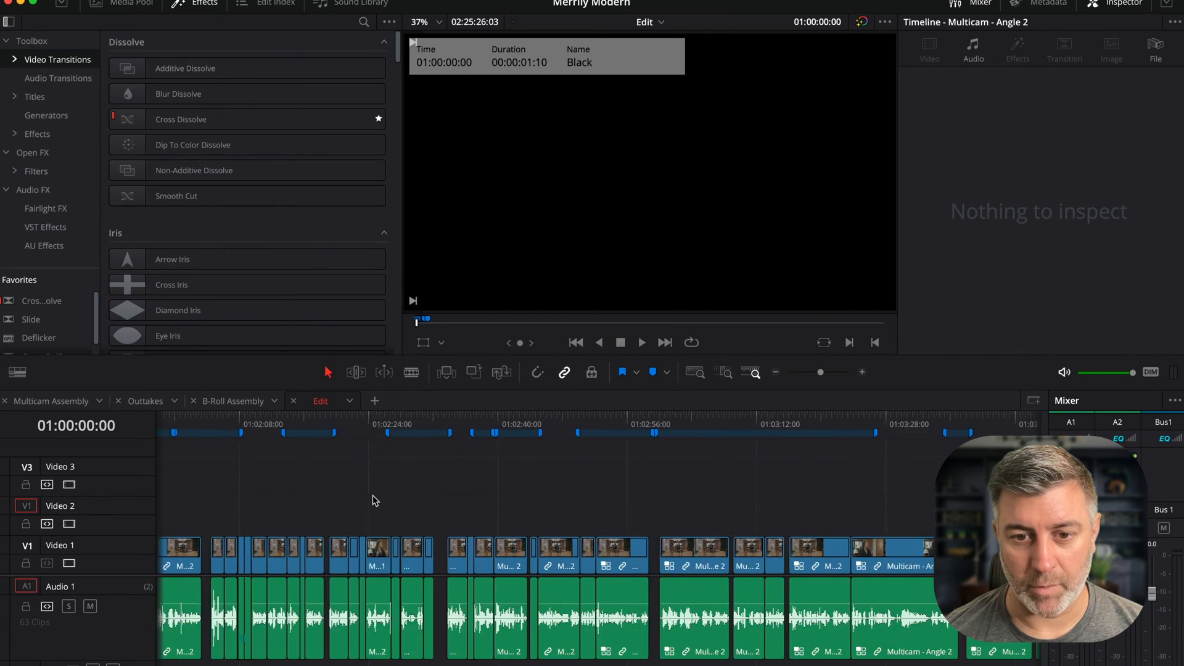
pyautogui.moveTo(500, 437); pyautogui.dragTo(510, 429)
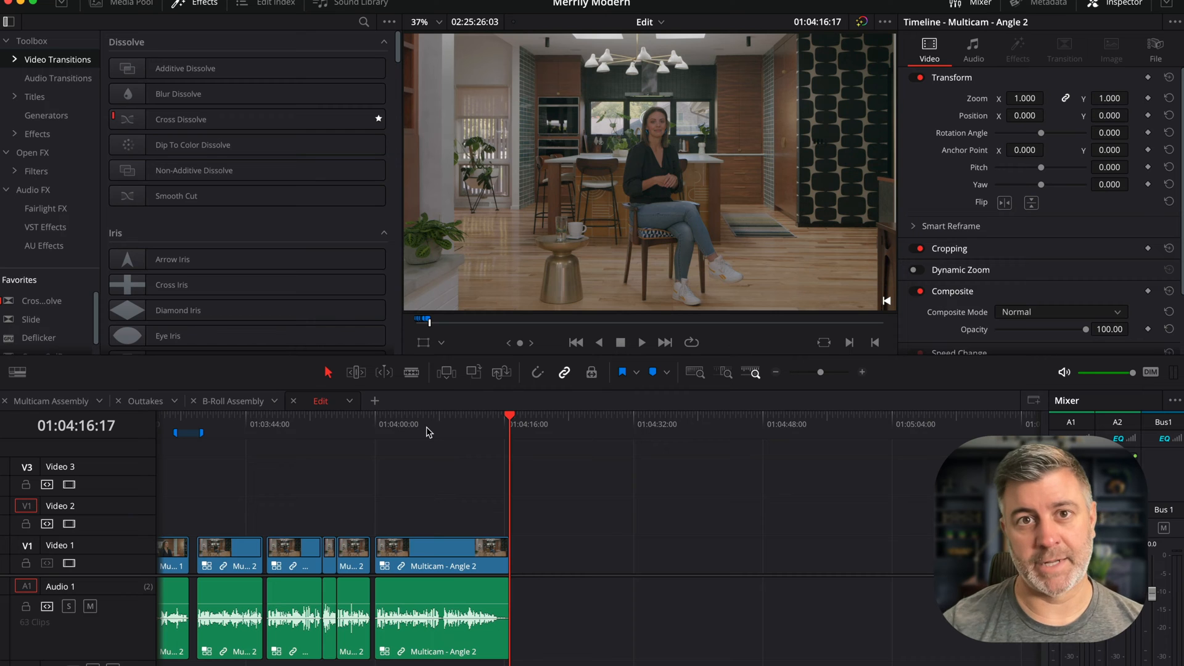
pyautogui.hscroll(-15, 383, 468)
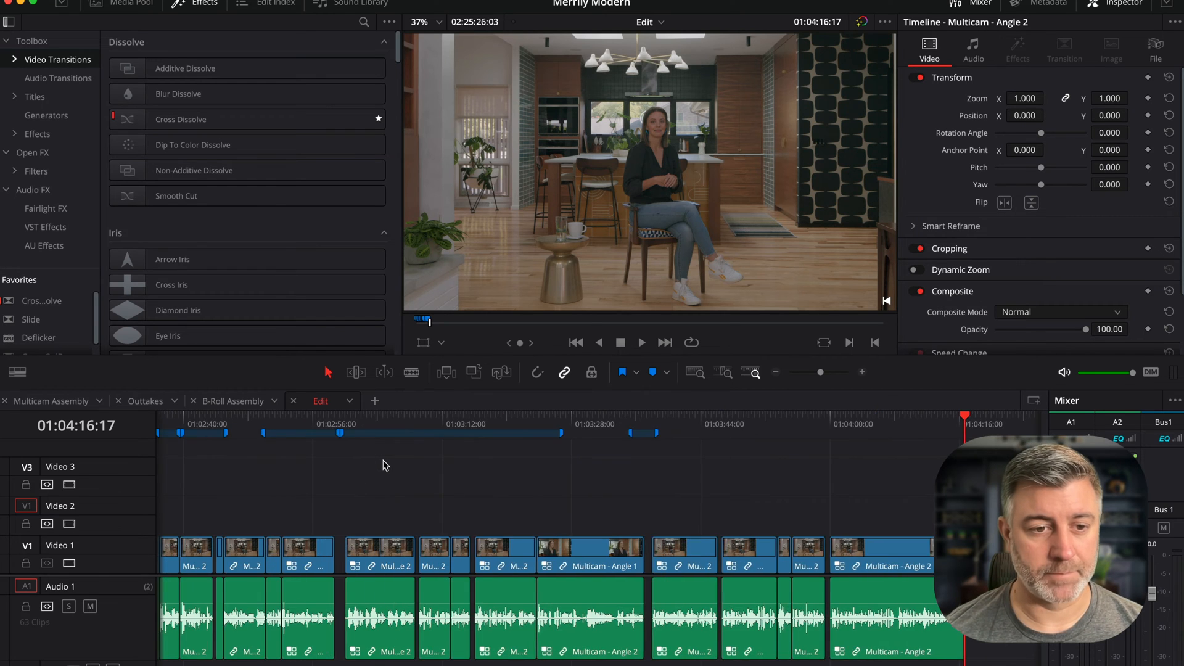
pyautogui.hscroll(-10, 383, 465)
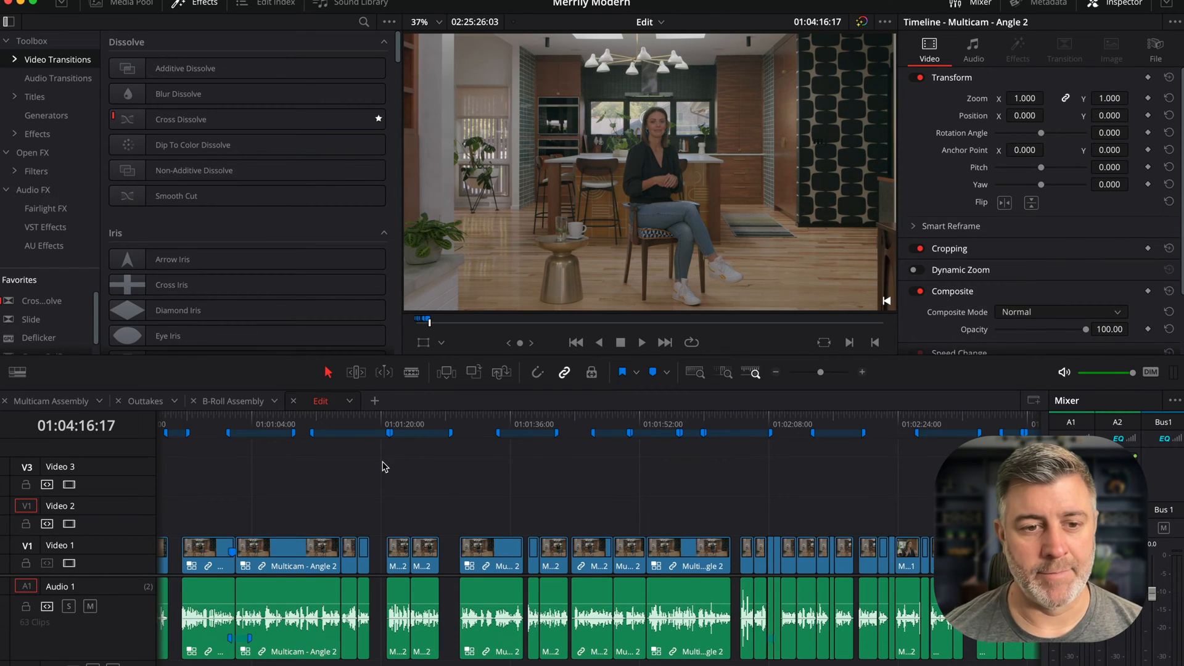
pyautogui.hscroll(-2, 384, 465)
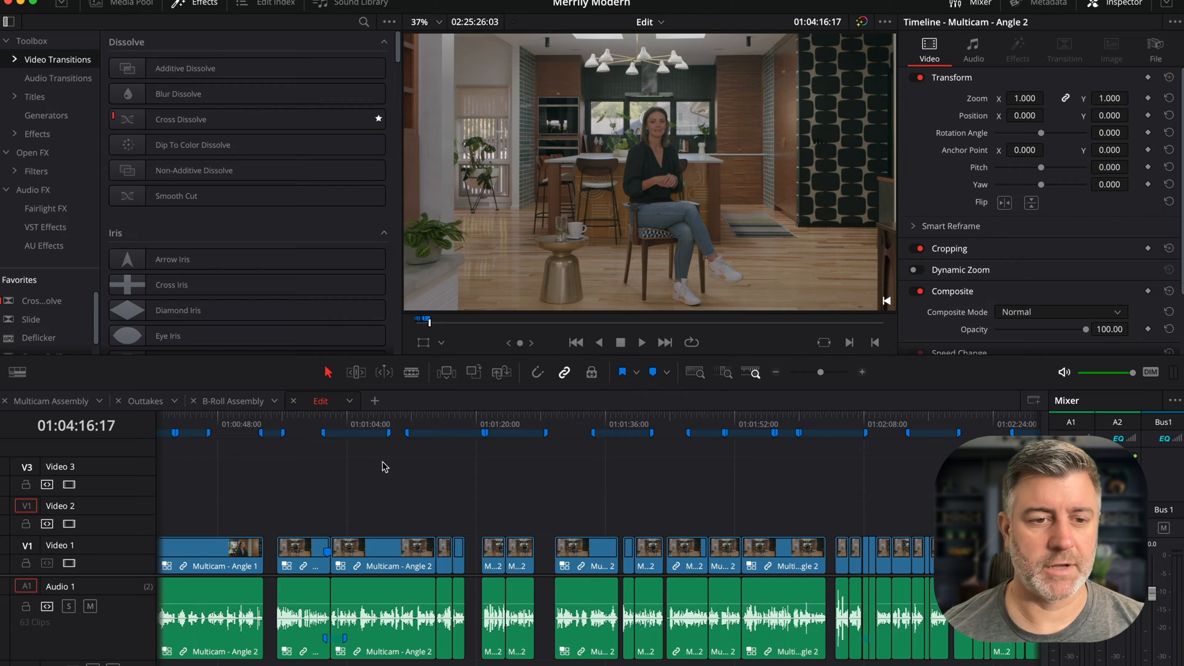
pyautogui.hscroll(-6, 383, 466)
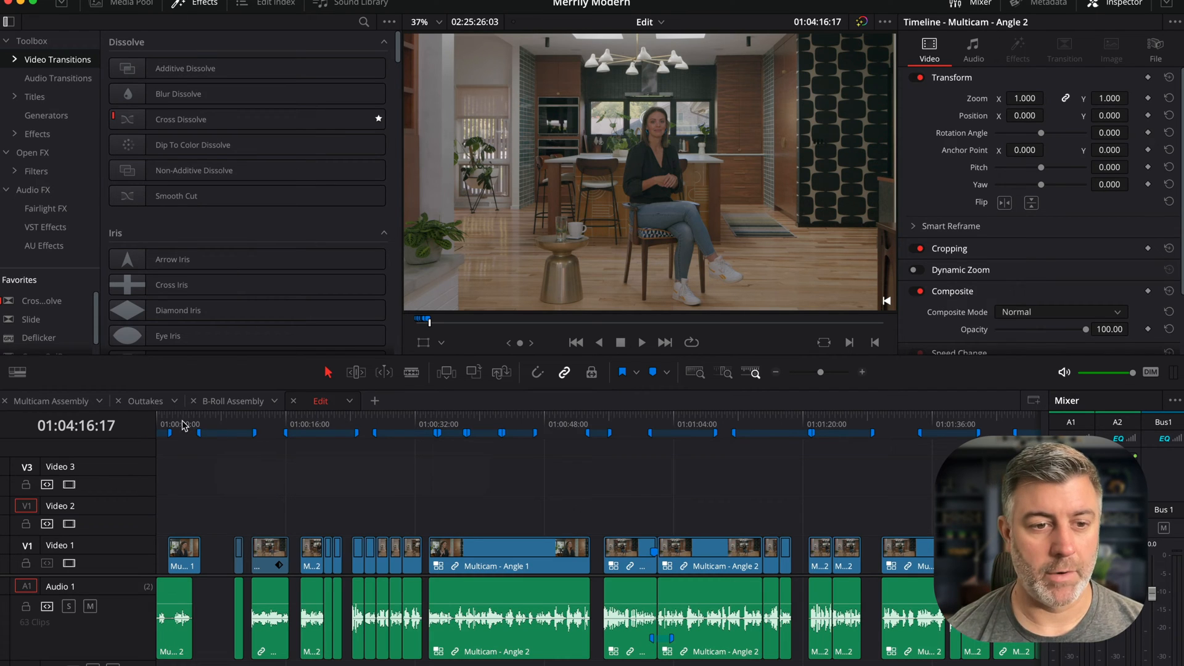
# - Examine the names of the markers along the Edit timeline's ruler
pyautogui.moveTo(319, 433)
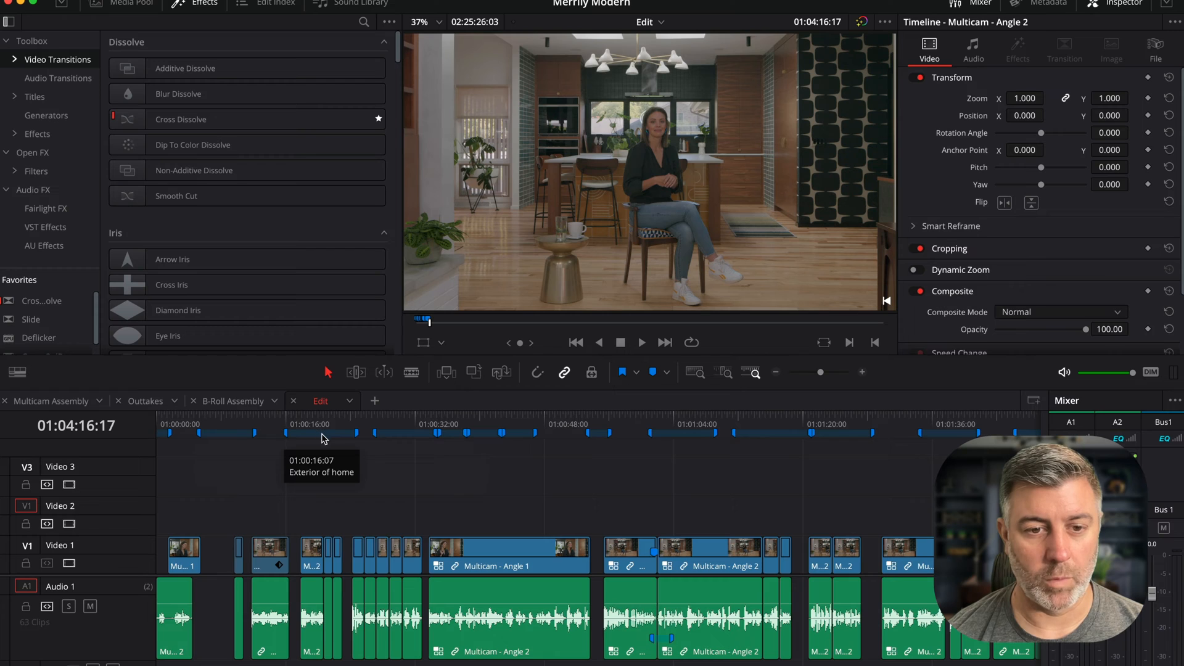
pyautogui.moveTo(520, 437)
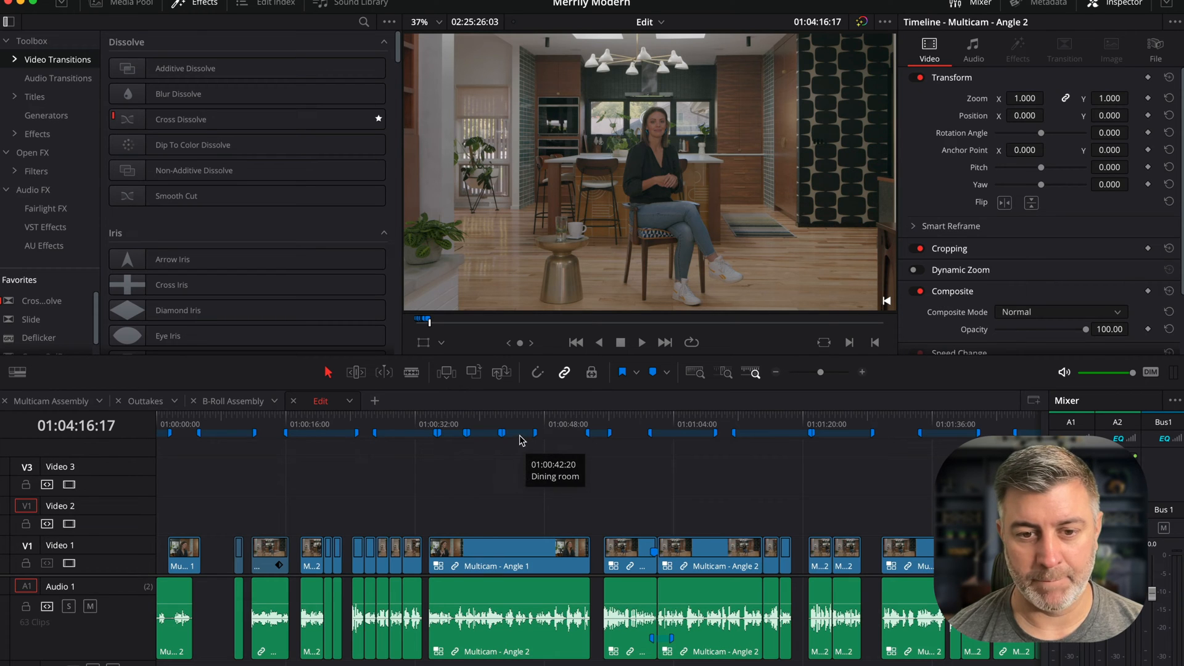
pyautogui.moveTo(224, 439)
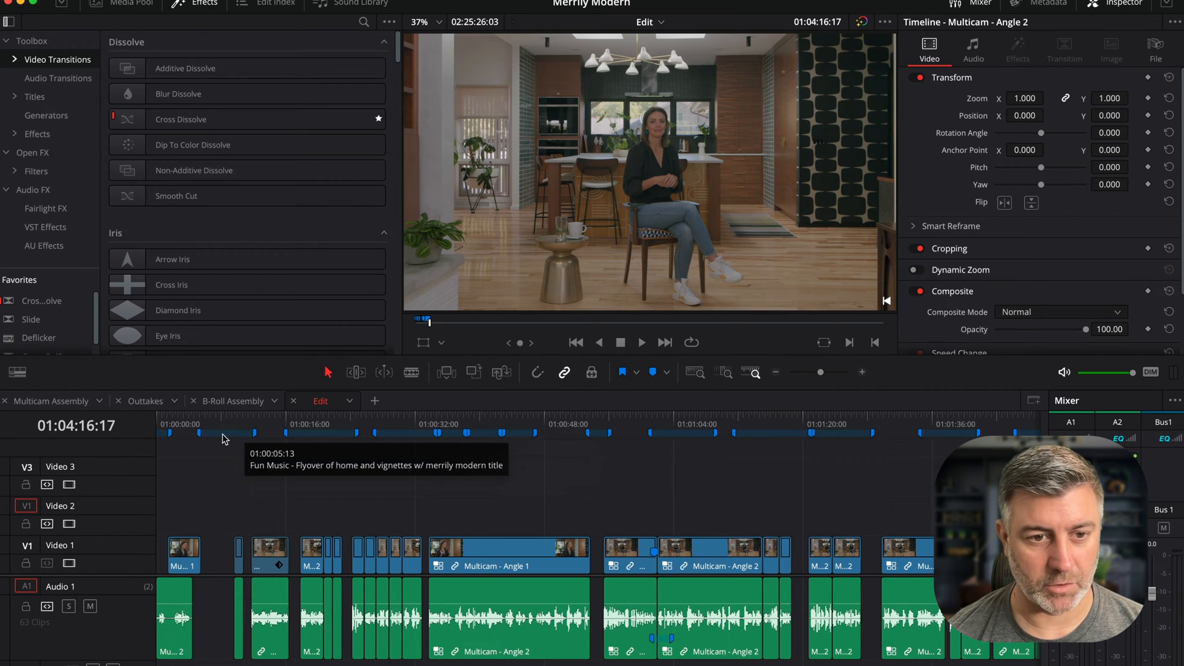
pyautogui.moveTo(385, 439)
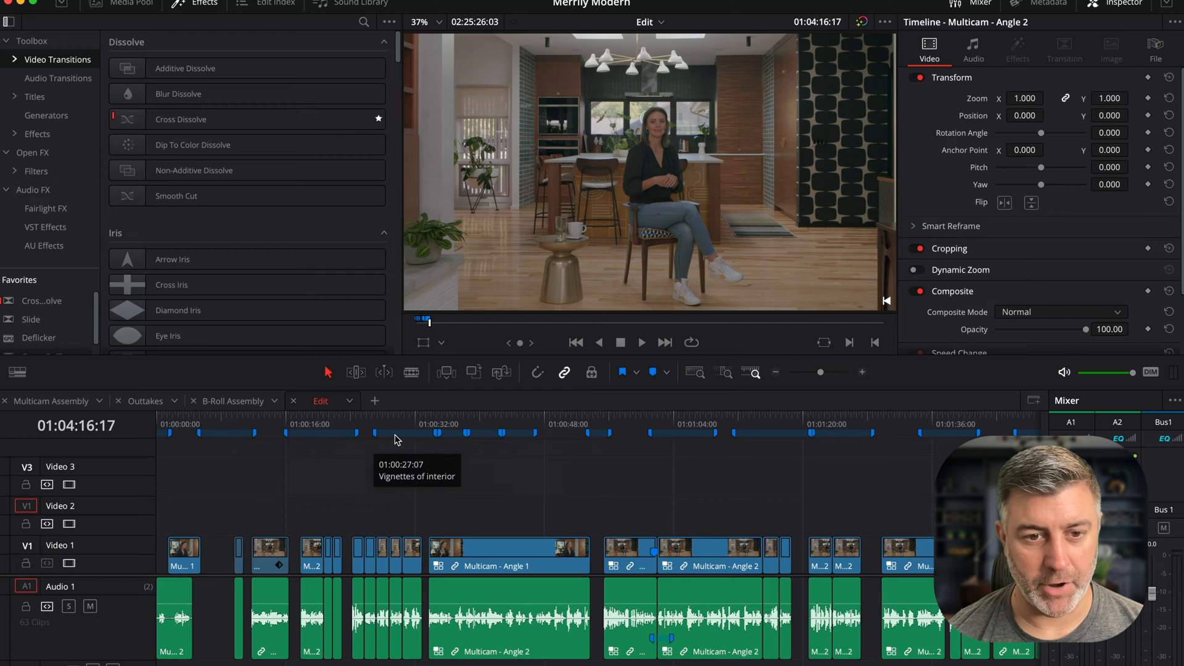
pyautogui.moveTo(461, 436)
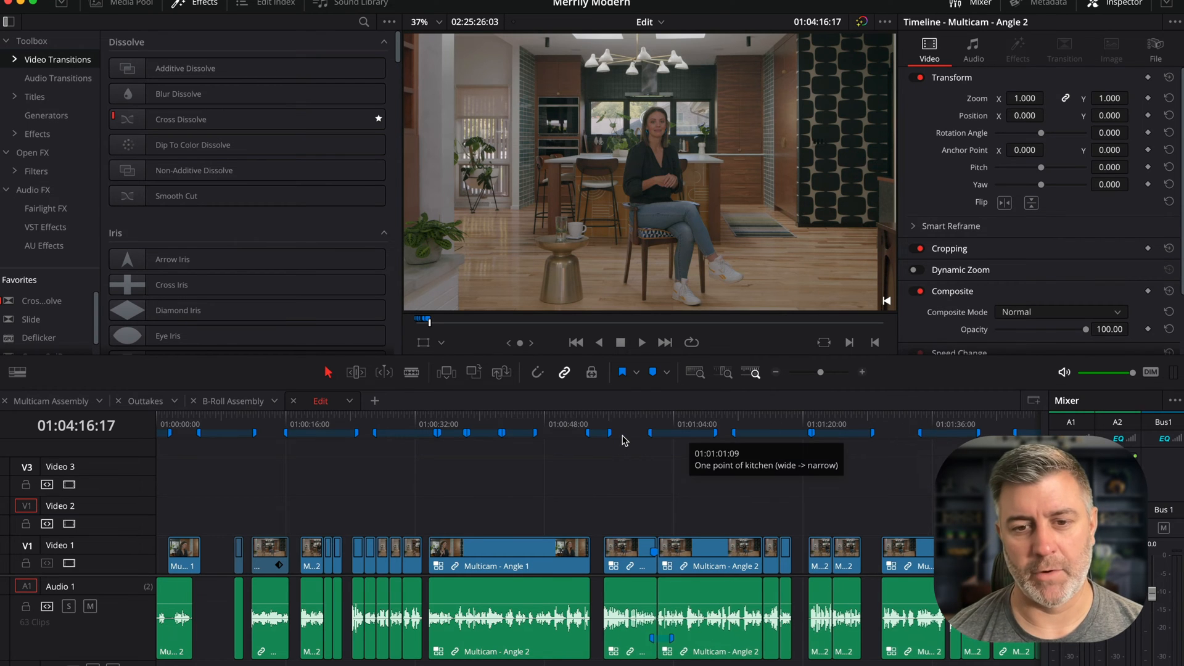
pyautogui.hscroll(15, 625, 440)
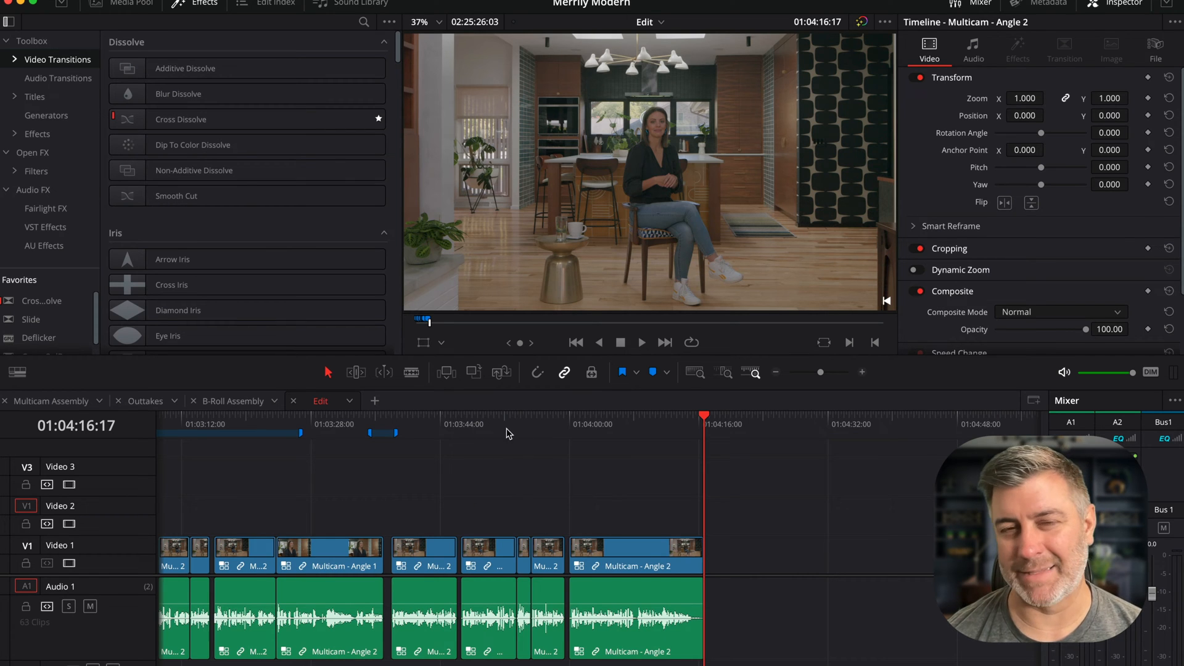
pyautogui.hscroll(-5, 525, 435)
pyautogui.hscroll(-20, 524, 437)
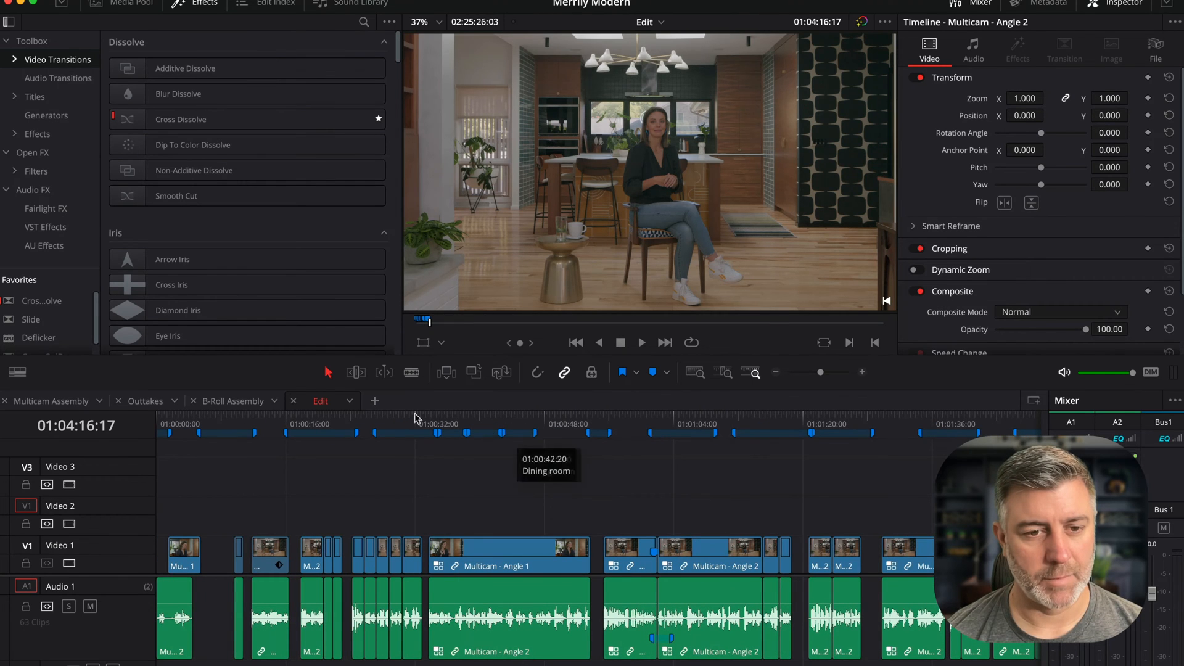
pyautogui.moveTo(301, 436)
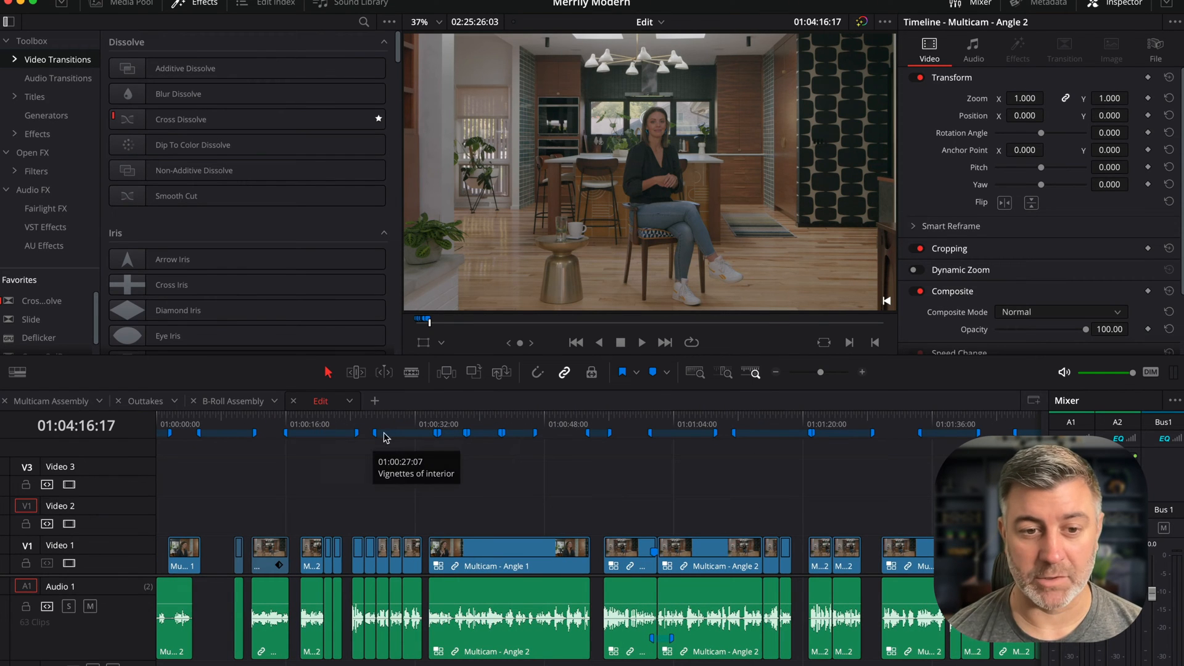
# - Zoom in on the start of the Edit timeline and play back its opening seconds
pyautogui.moveTo(176, 425); pyautogui.dragTo(125, 415)
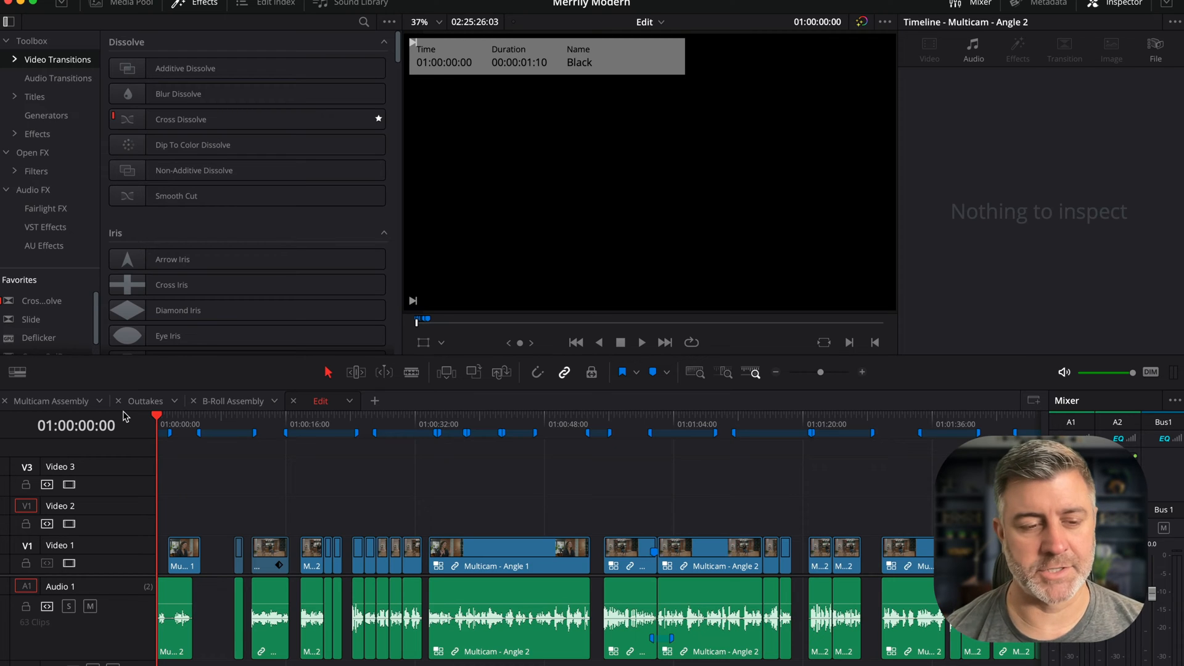
pyautogui.press('super+equal')
pyautogui.press('super+equal')
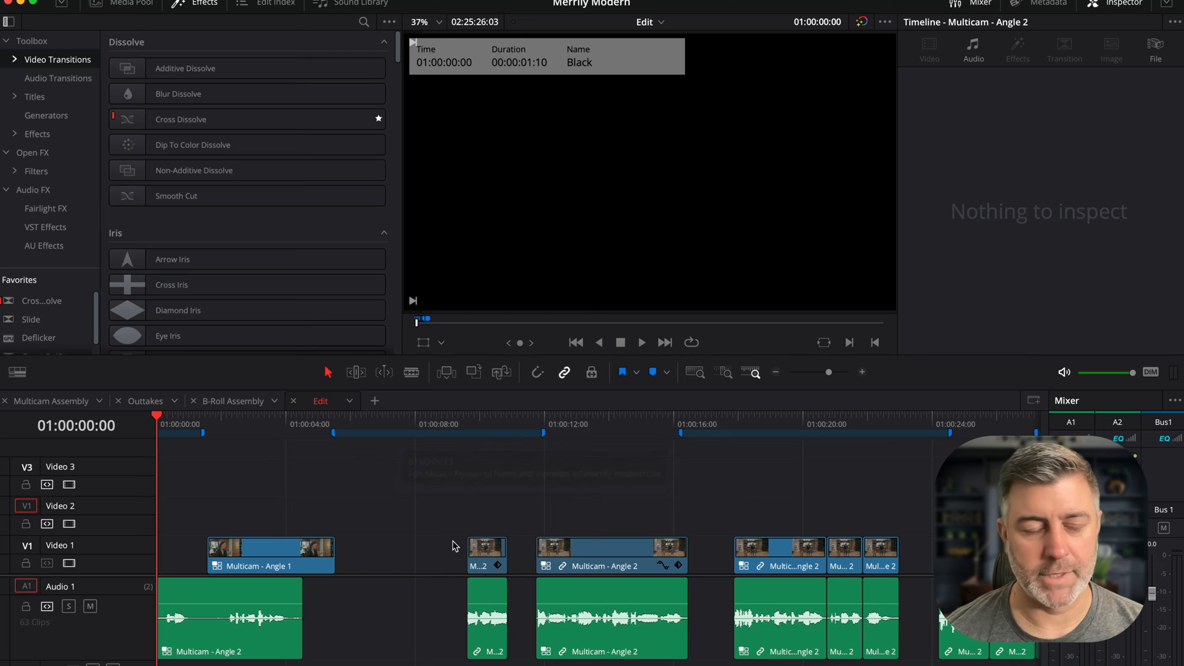
pyautogui.press('space')
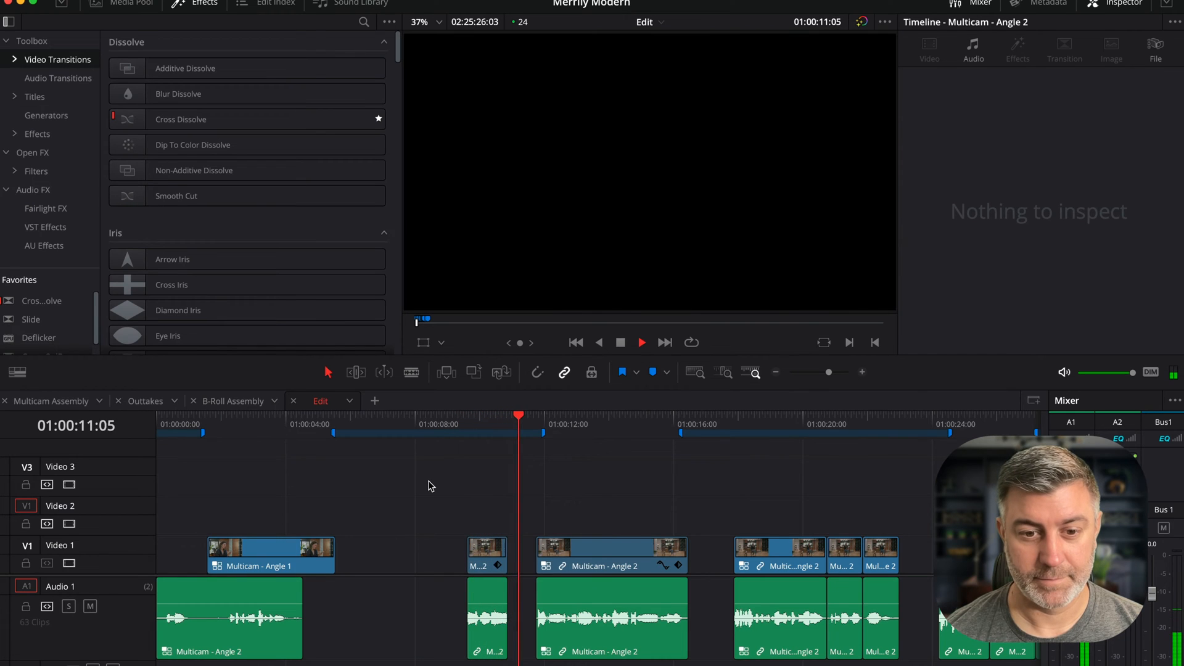
pyautogui.press('space')
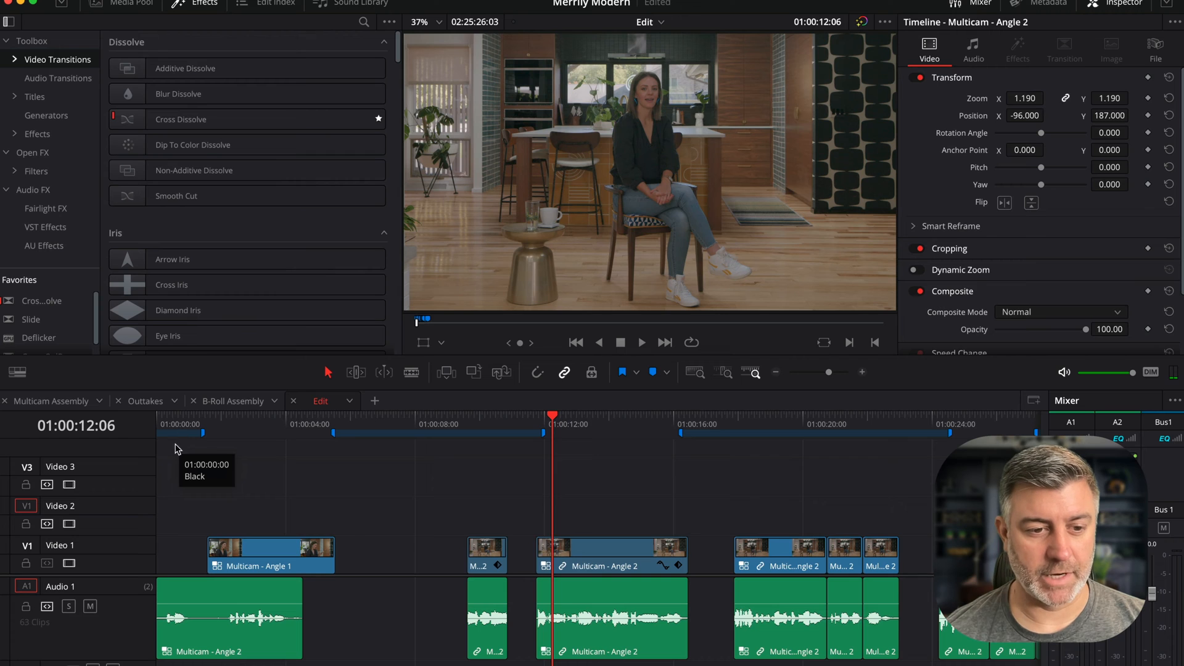
pyautogui.press('Home')
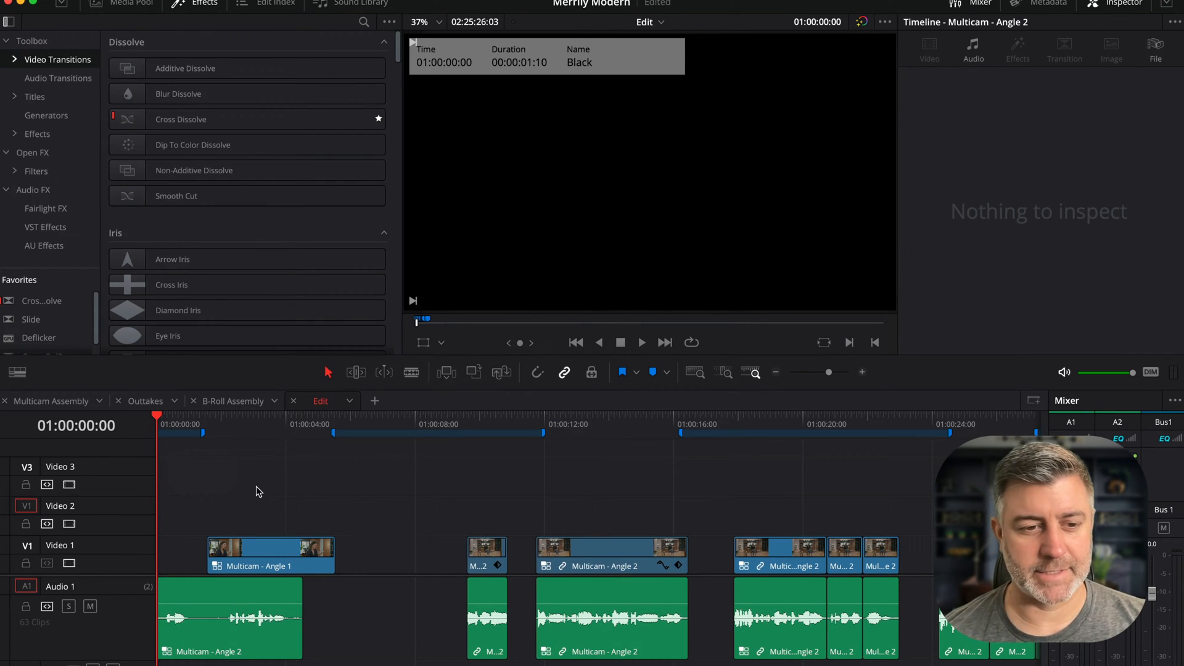
pyautogui.press('space')
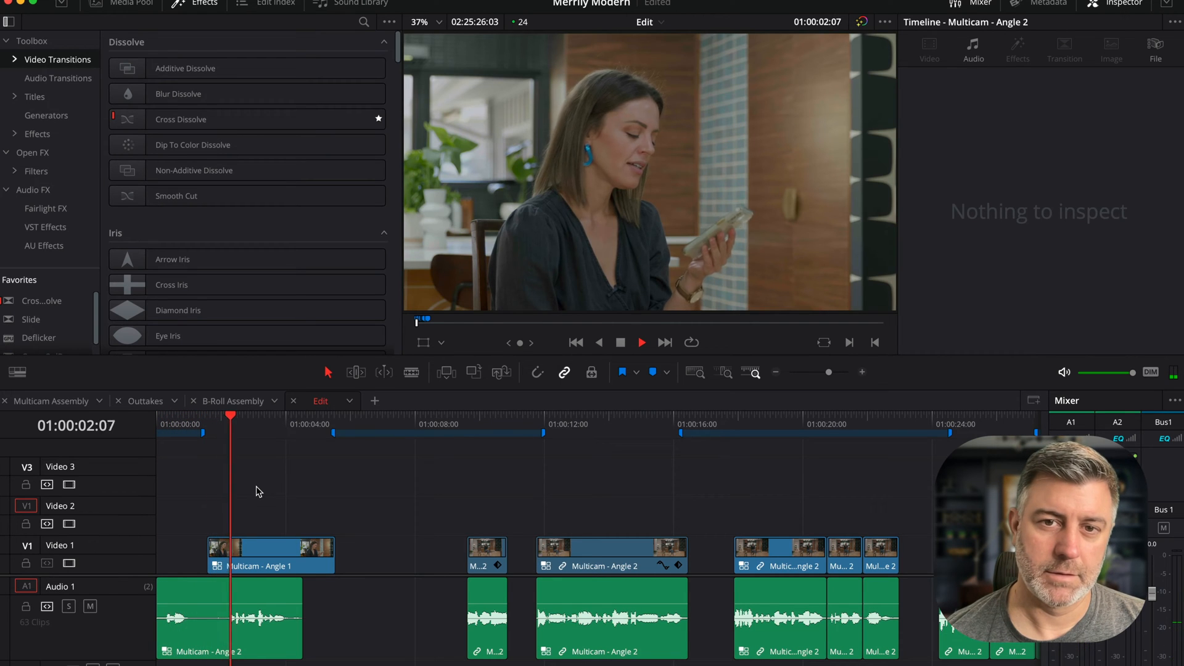
pyautogui.press('space')
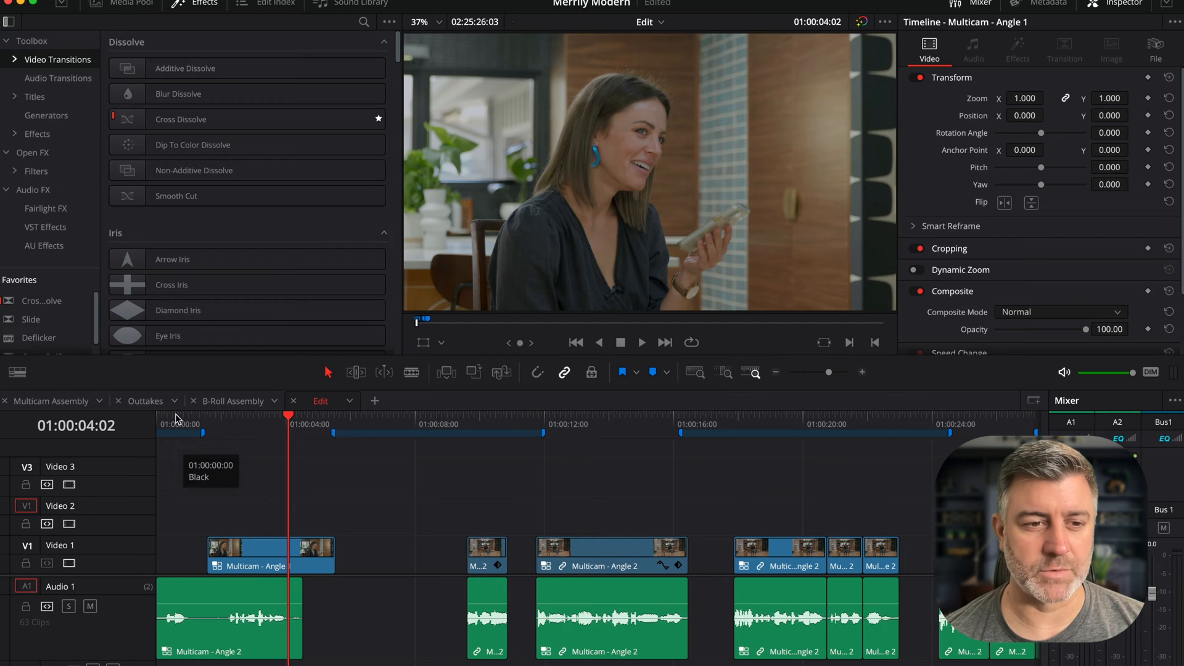
# - Replay the opening of the Edit timeline from its first frame
pyautogui.moveTo(178, 419); pyautogui.dragTo(147, 420)
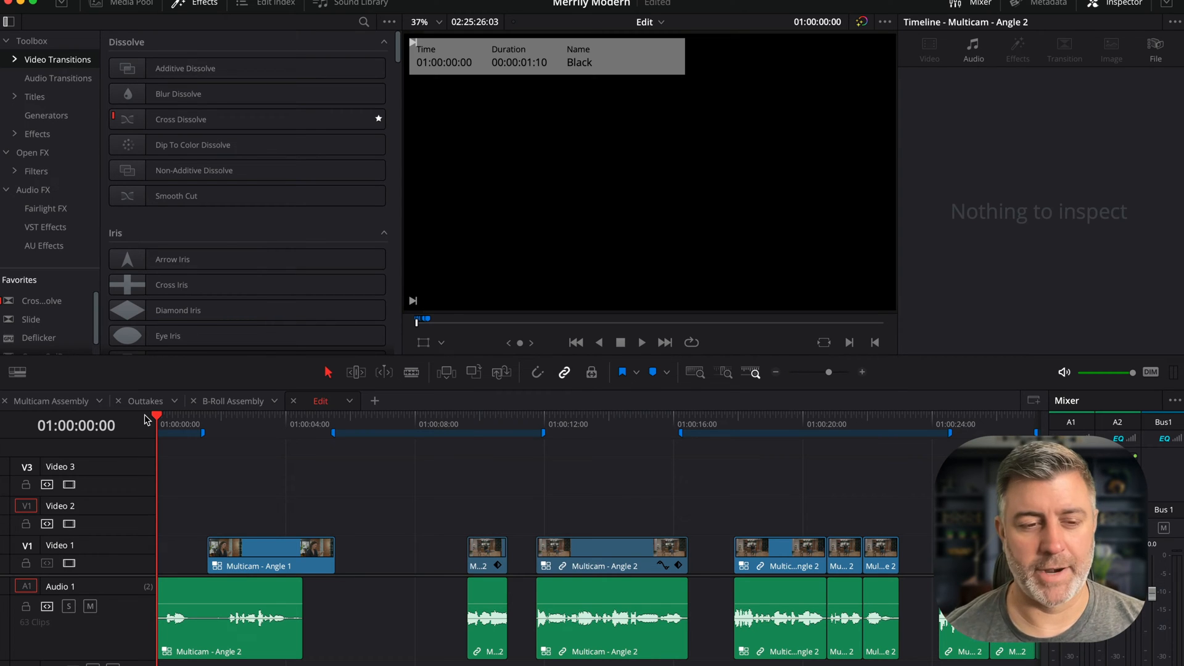
pyautogui.press('space')
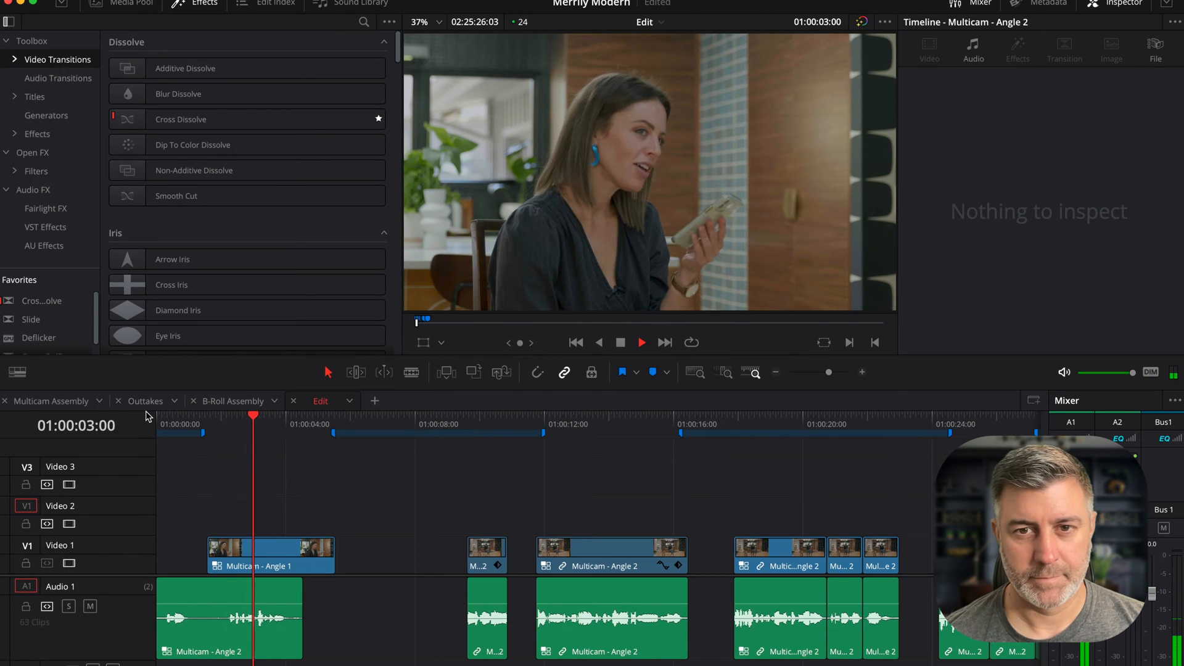
pyautogui.press('space')
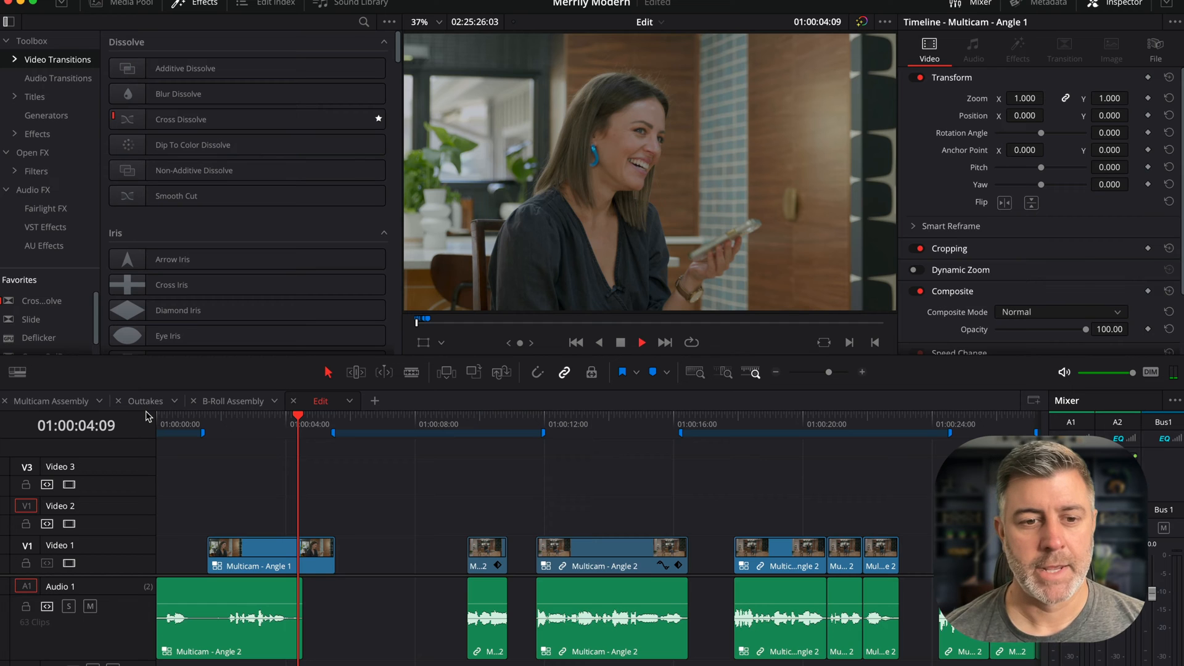
pyautogui.press('space')
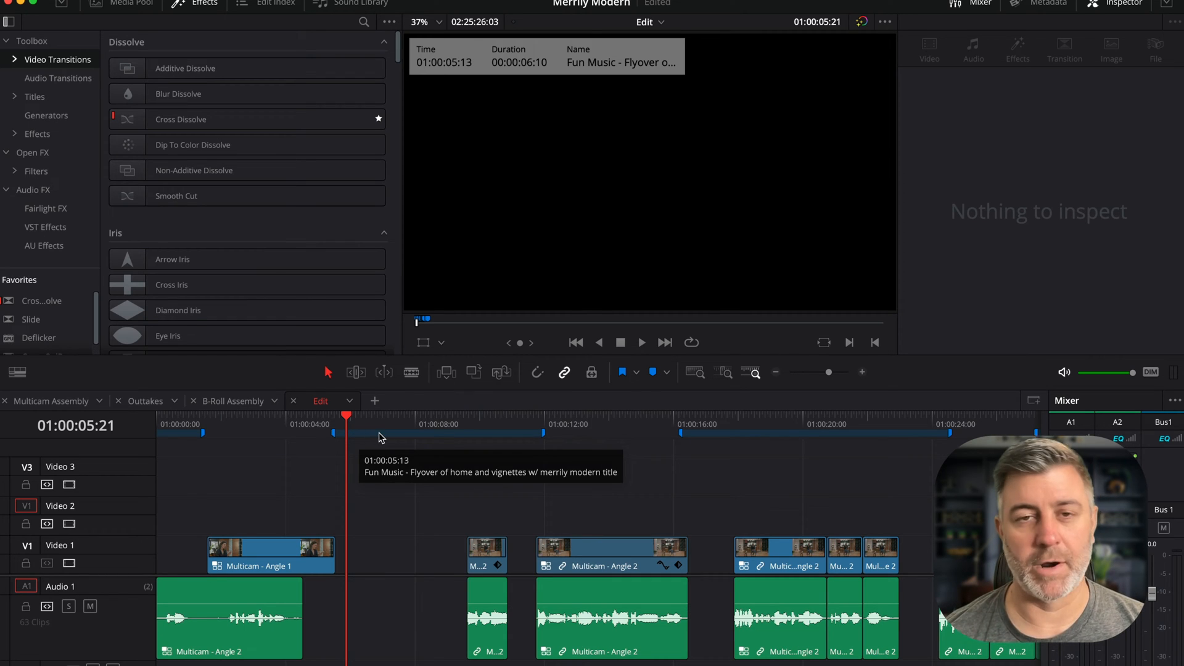
# - Play back the section around 01:00:09 and switch to the B-Roll Assembly timeline
pyautogui.moveTo(333, 426)
pyautogui.mouseDown()
pyautogui.moveTo(474, 430)
pyautogui.moveTo(463, 435)
pyautogui.moveTo(542, 424)
pyautogui.moveTo(332, 428)
pyautogui.moveTo(528, 429)
pyautogui.moveTo(343, 431)
pyautogui.mouseUp()
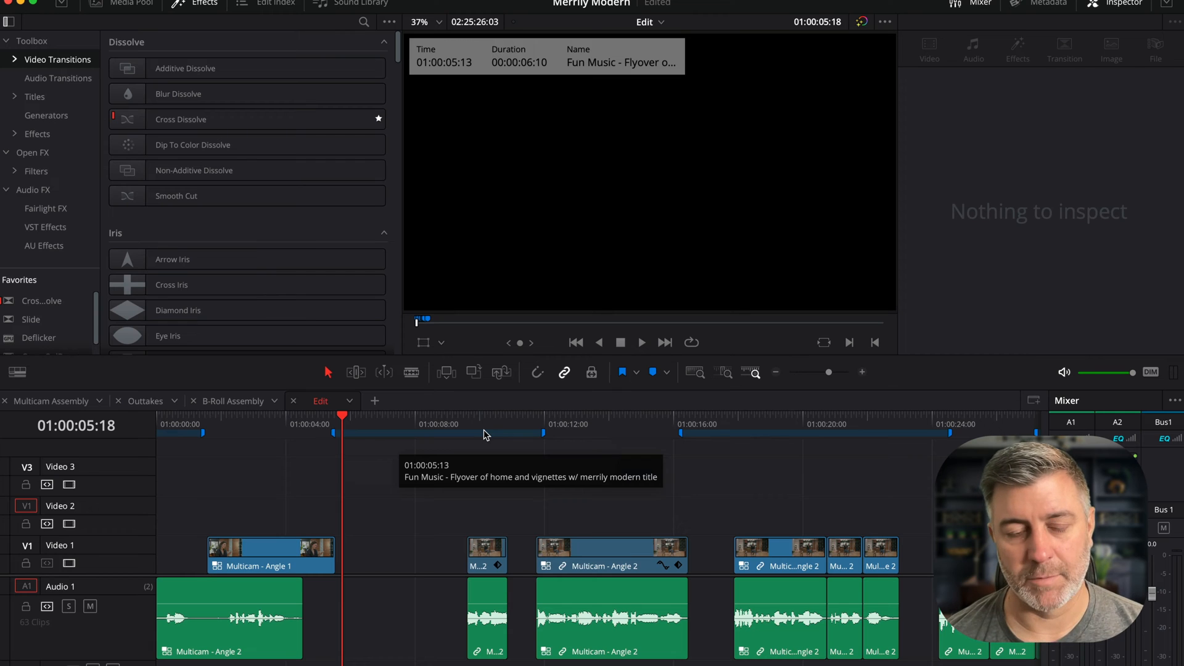
pyautogui.click(460, 421)
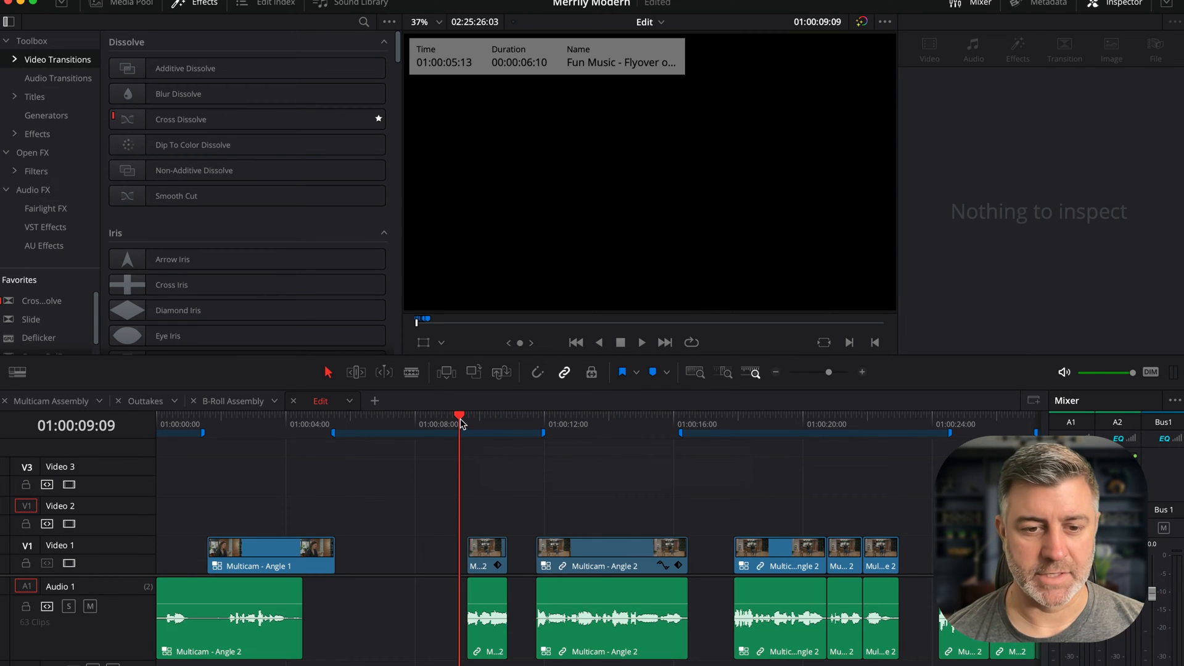
pyautogui.press('space')
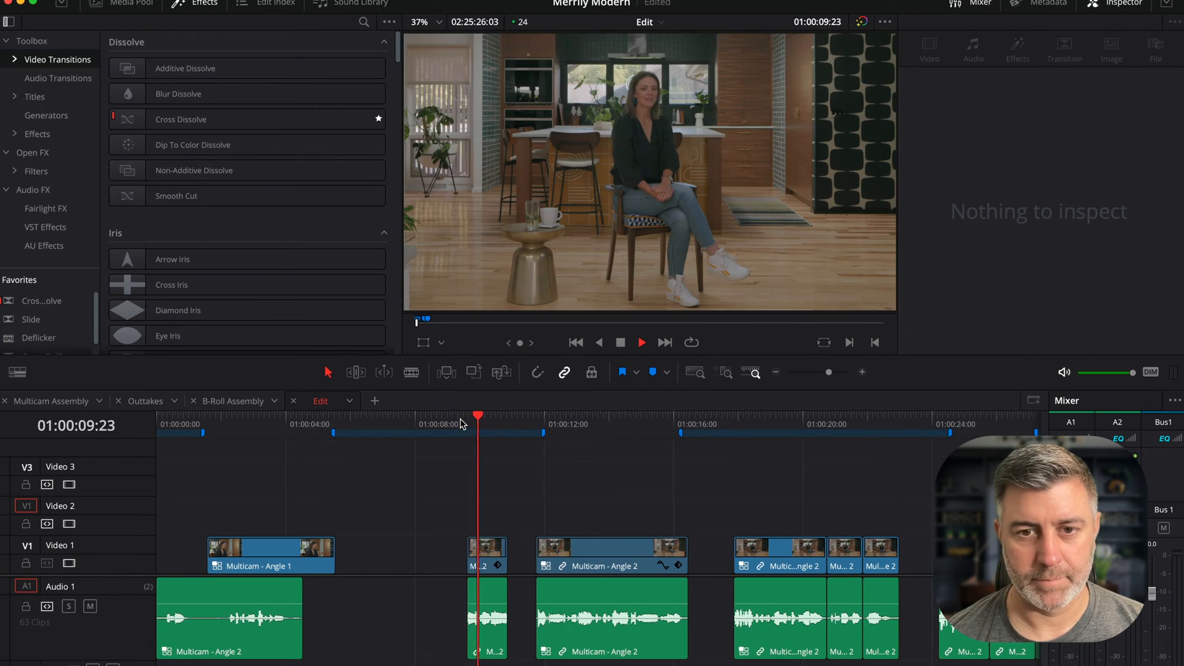
pyautogui.press('space')
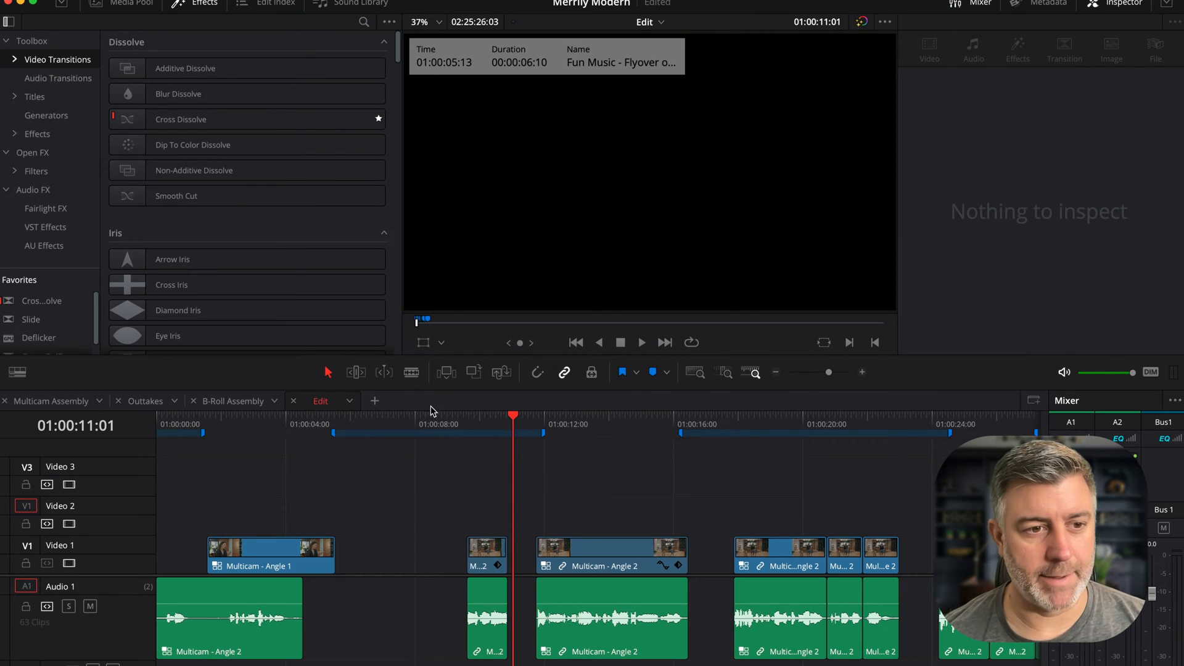
pyautogui.click(241, 404)
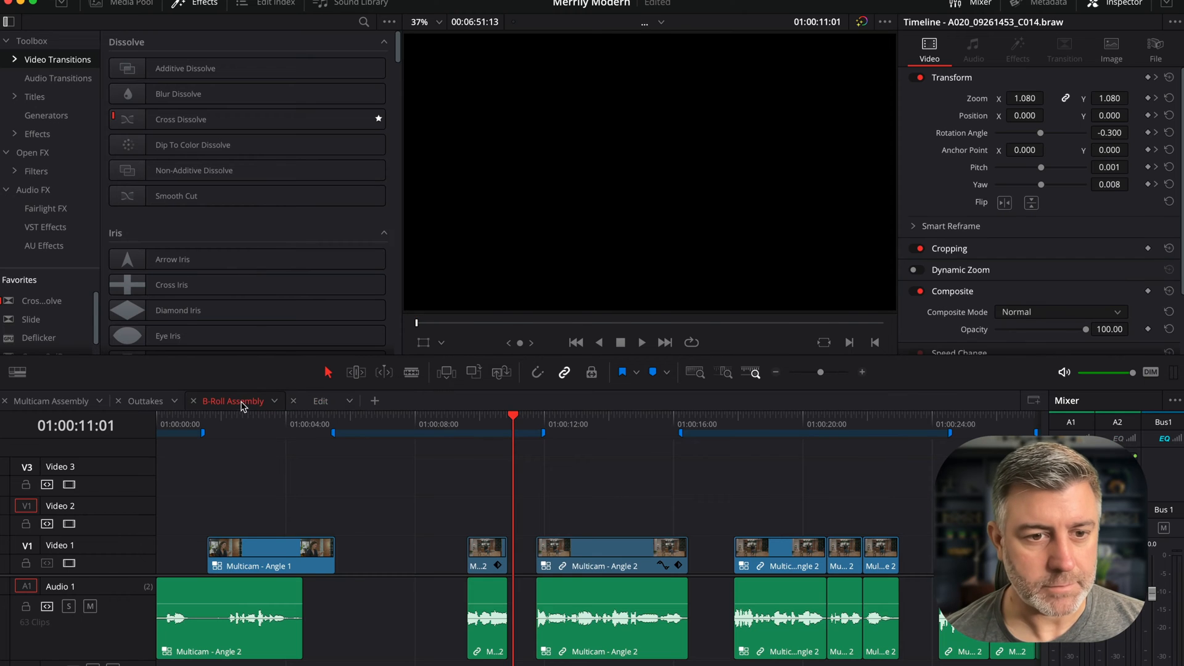
# - Select the DJI_0027.MP4 clip in the B-Roll Assembly timeline and paste it onto Video 2 of the Edit timeline at about 01:00:07:20
pyautogui.hscroll(15, 594, 487)
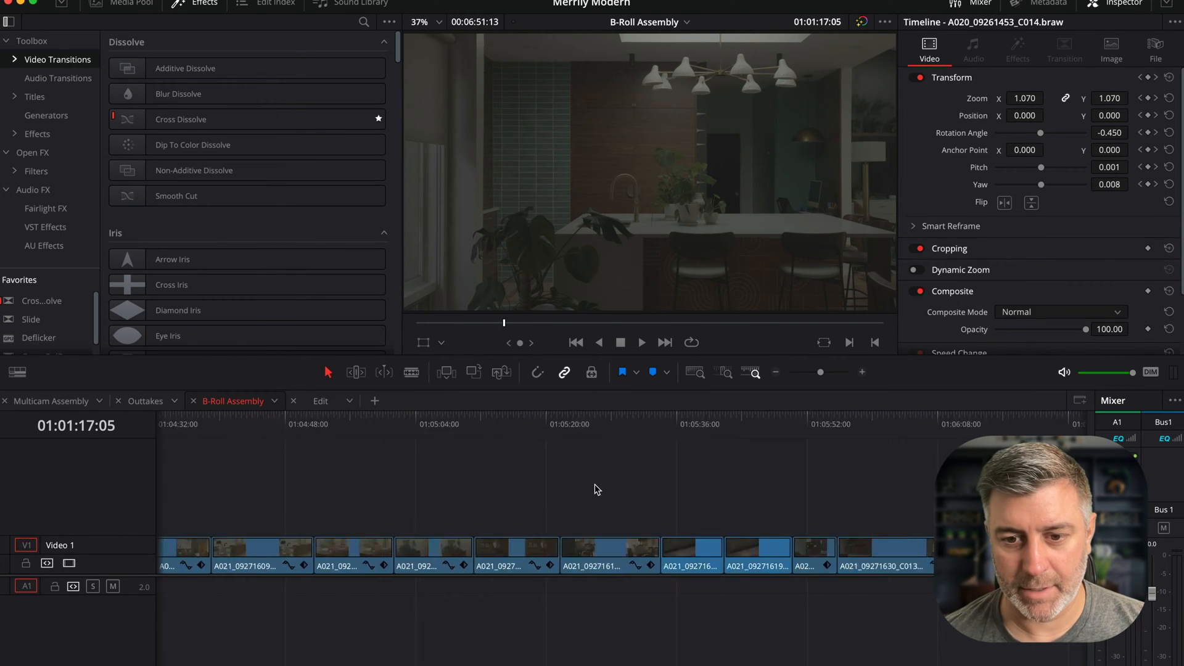
pyautogui.hscroll(5, 597, 489)
pyautogui.moveTo(568, 423); pyautogui.dragTo(741, 426)
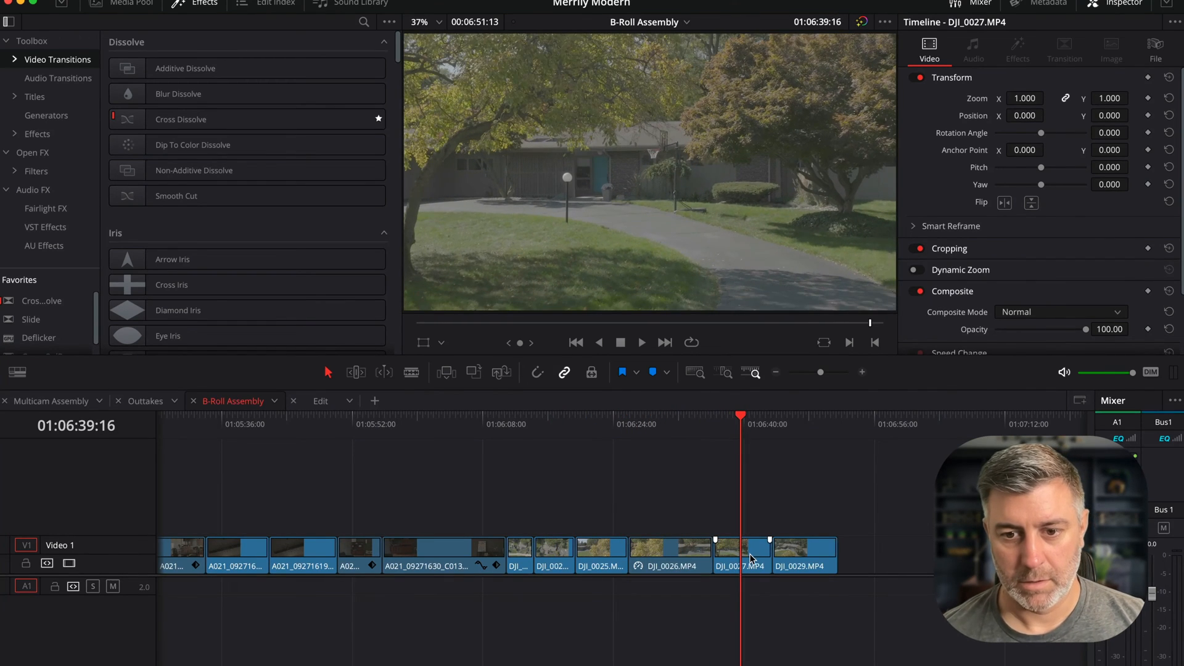
pyautogui.click(751, 559)
pyautogui.click(320, 401)
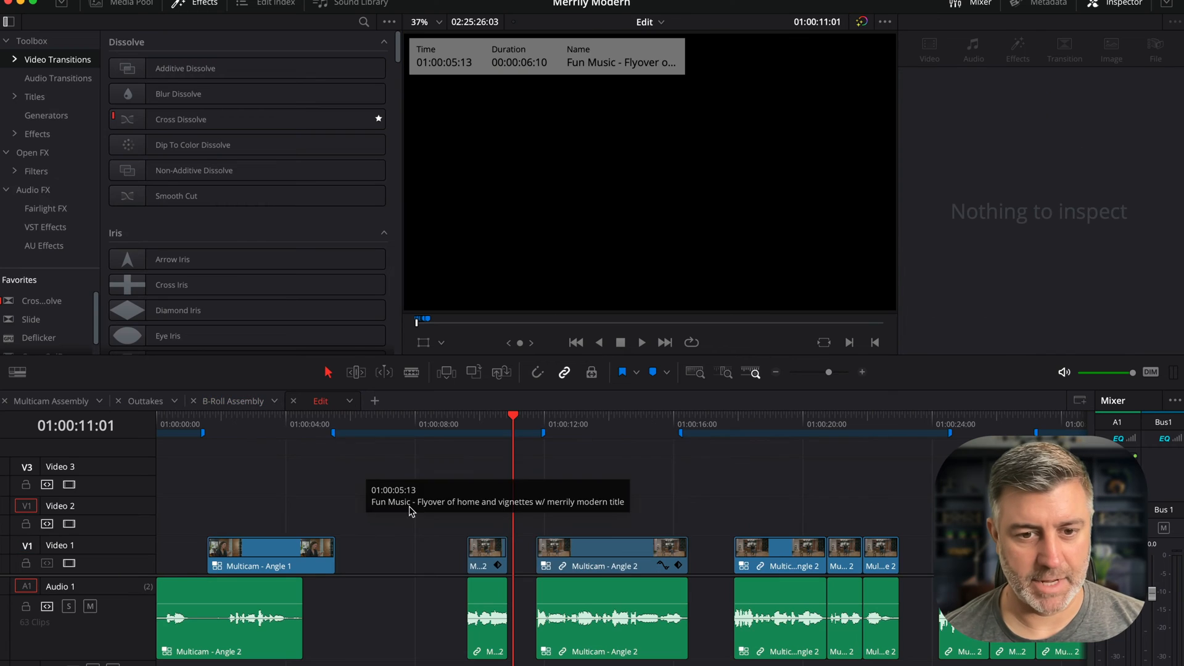
pyautogui.moveTo(504, 424); pyautogui.dragTo(413, 424)
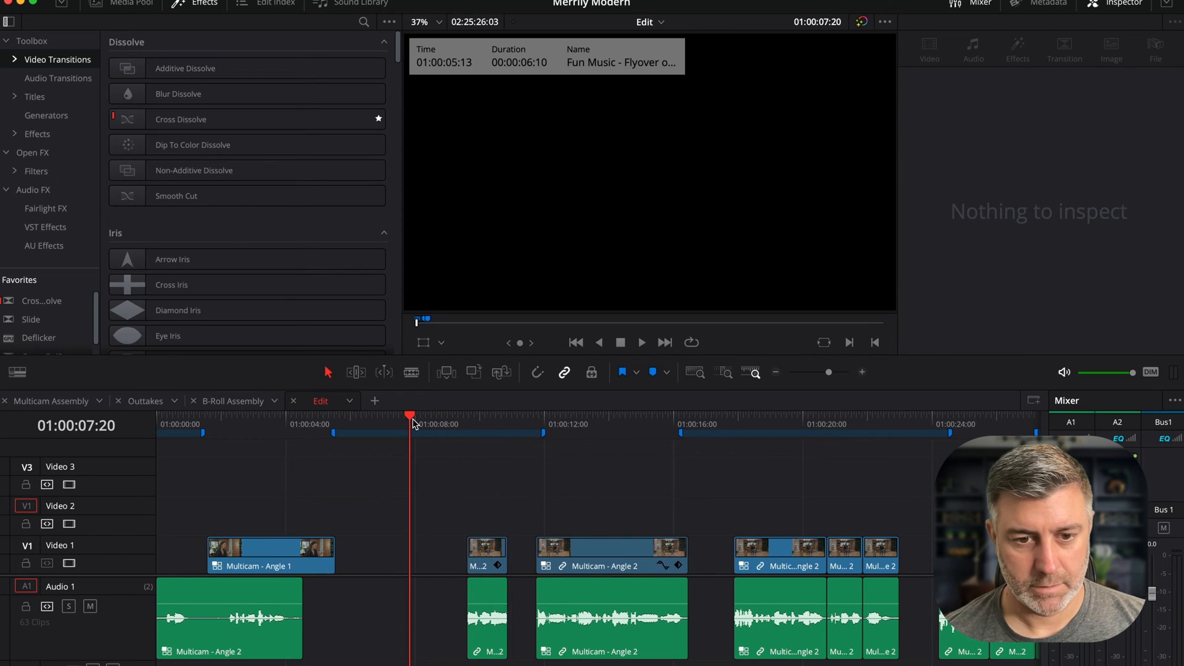
pyautogui.press('super+v')
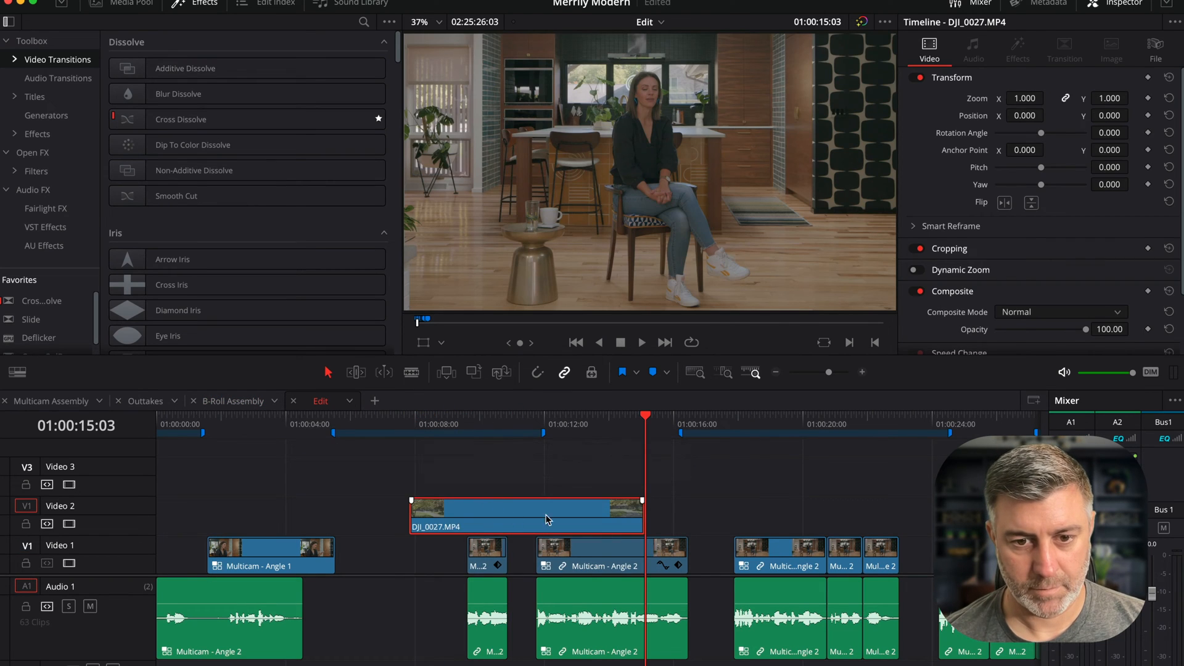
# - Trim the end of the pasted DJI_0027.MP4 clip back to about 01:00:12 and preview the section from about 01:00:07
pyautogui.moveTo(637, 512); pyautogui.dragTo(534, 507)
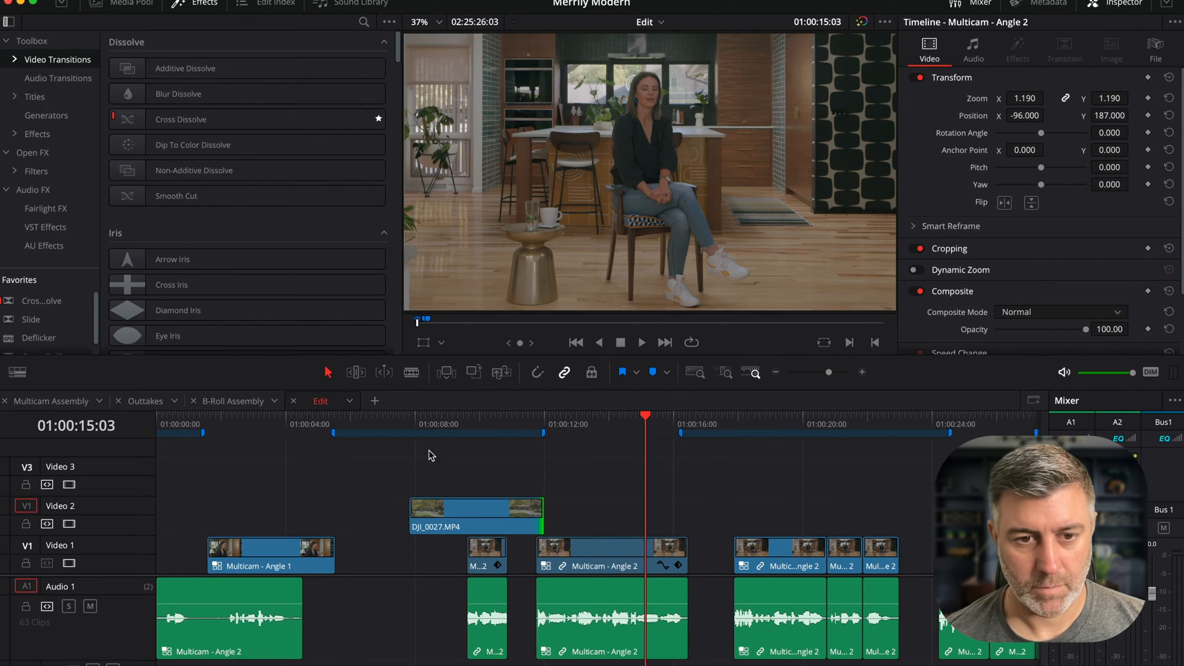
pyautogui.click(395, 425)
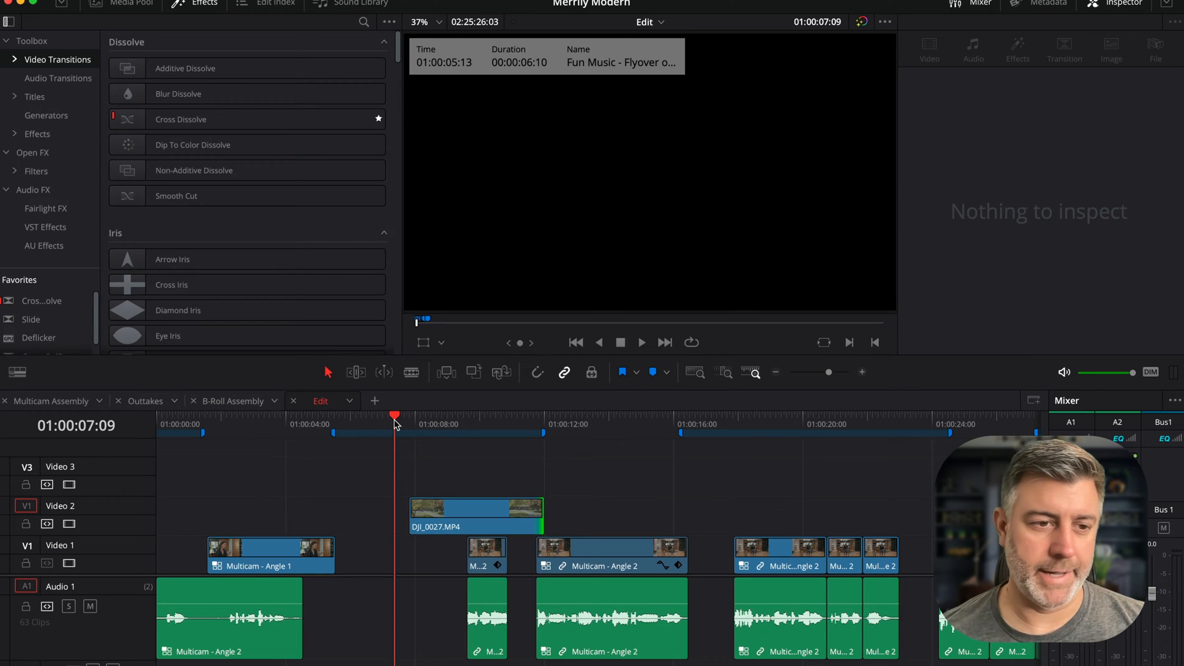
pyautogui.press('space')
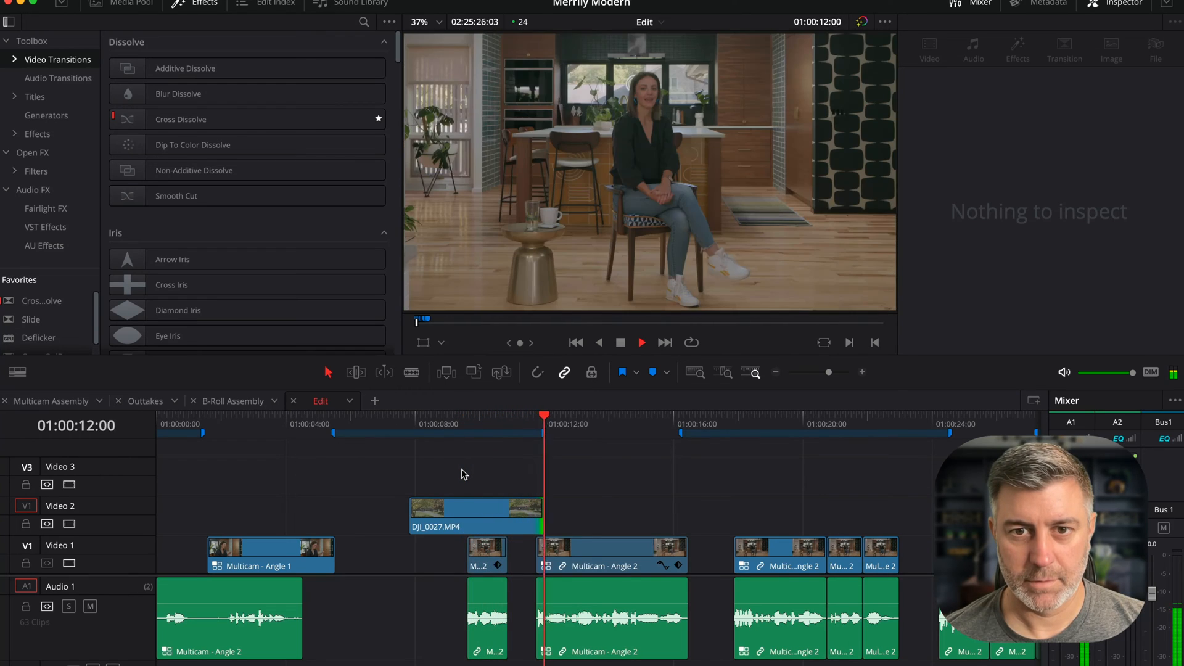
pyautogui.press('space')
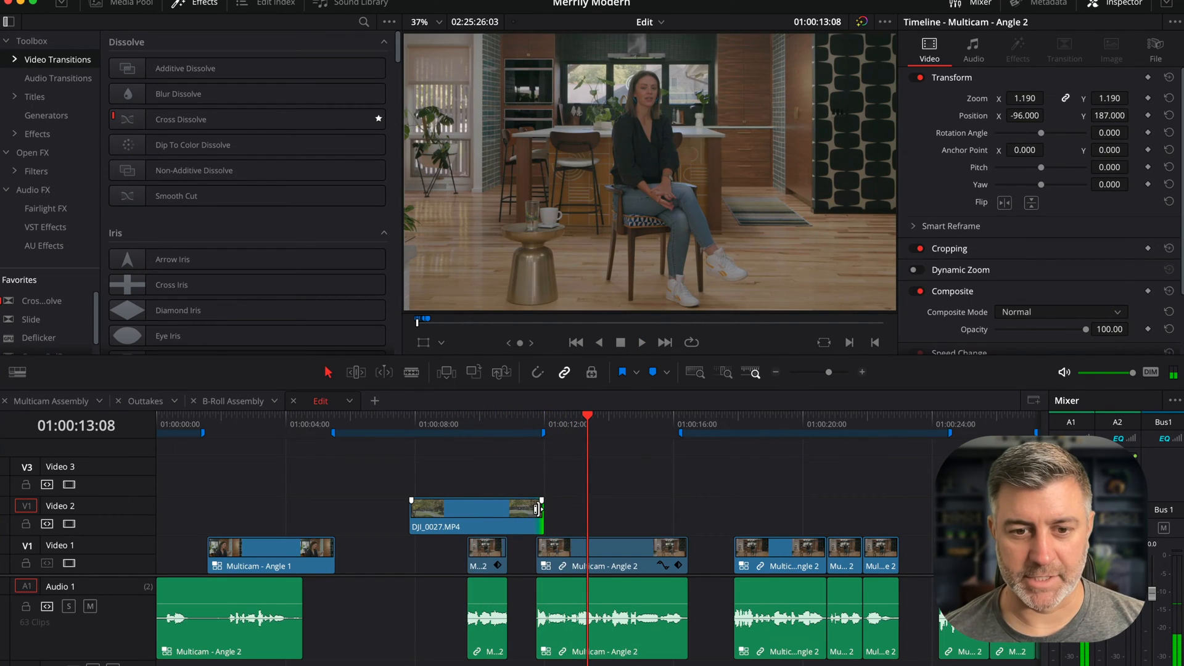
# - Extend the DJI_0027.MP4 clip's end to just past 01:00:12 and replay the section from about 01:00:09
pyautogui.moveTo(542, 511); pyautogui.dragTo(561, 512)
pyautogui.click(450, 426)
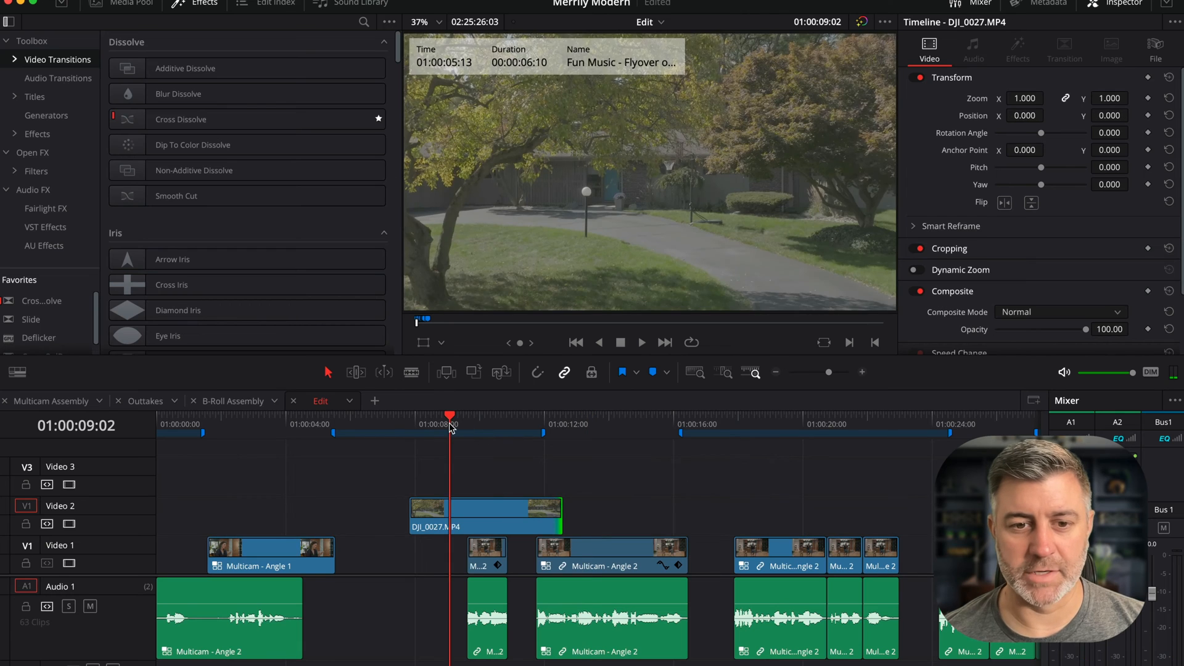
pyautogui.press('space')
pyautogui.press('space')
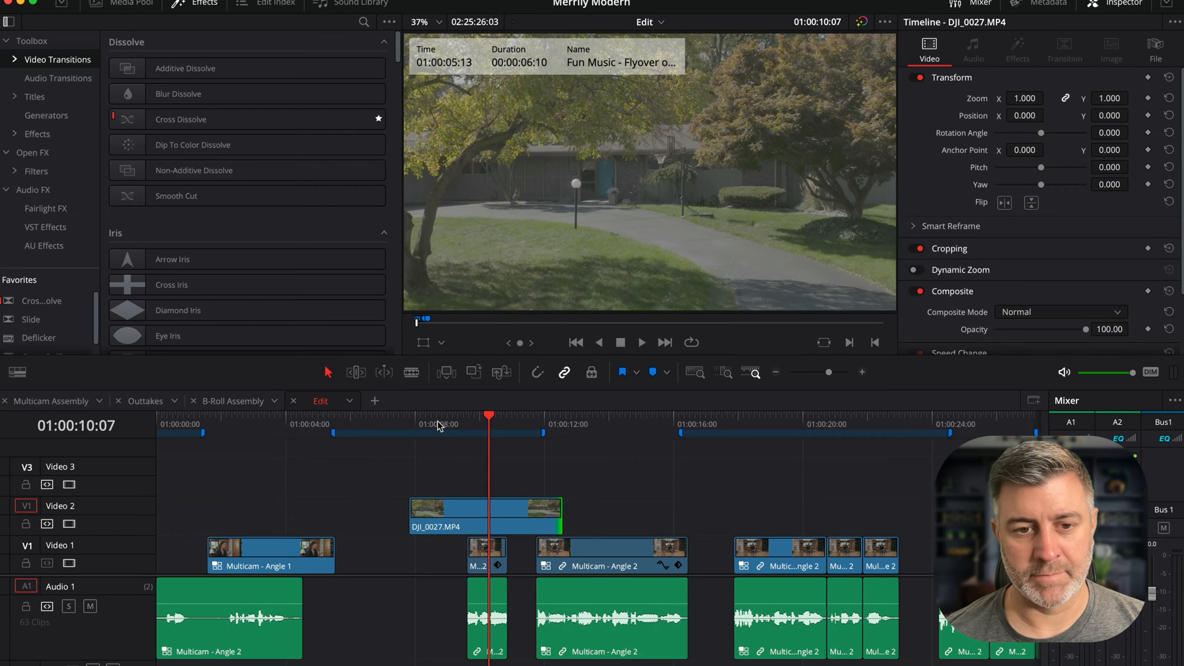
pyautogui.click(439, 426)
pyautogui.press('space')
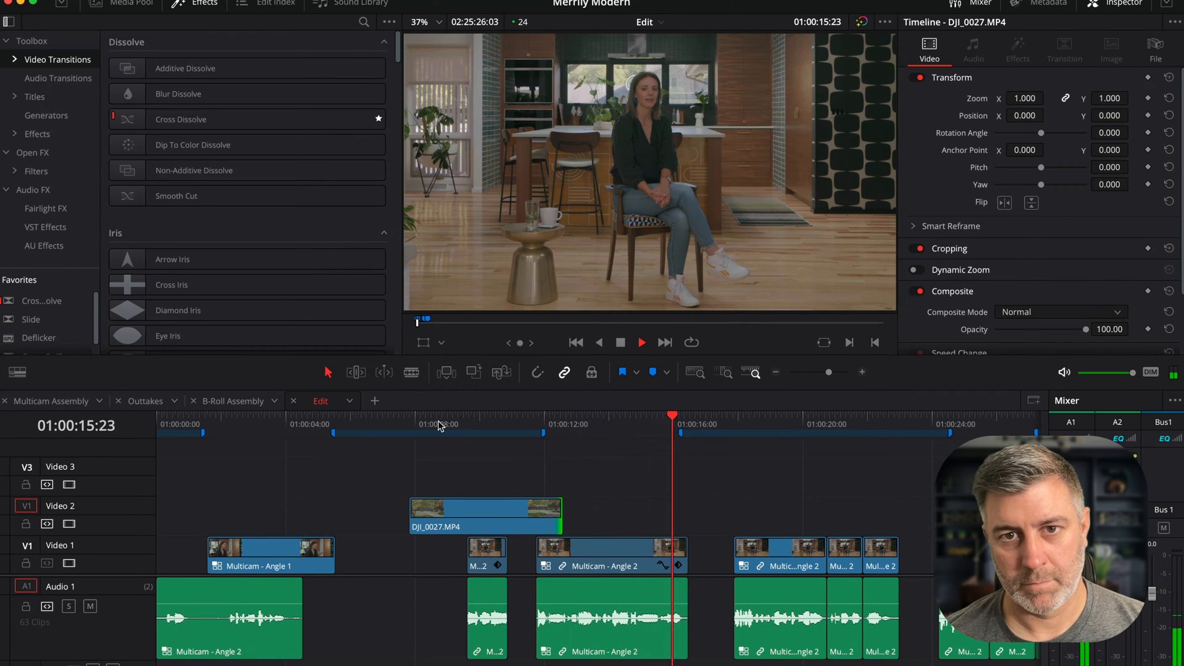
pyautogui.press('space')
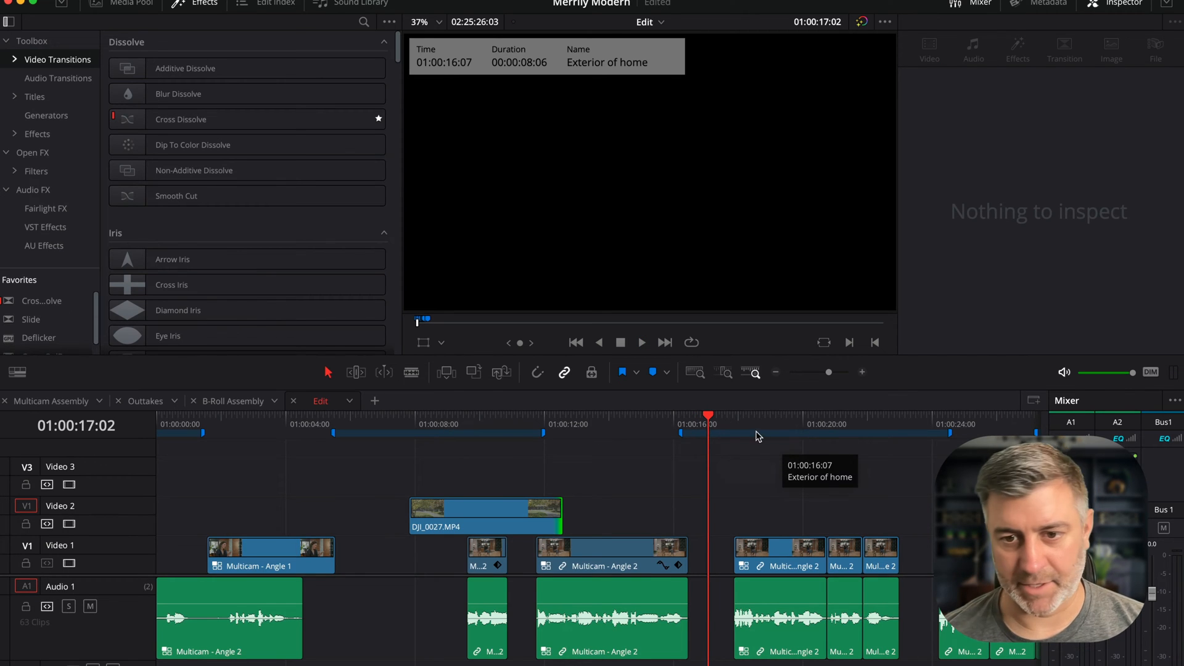
# - Play back the Edit timeline from the Exterior of home marker around 01:00:16
pyautogui.hscroll(5, 908, 440)
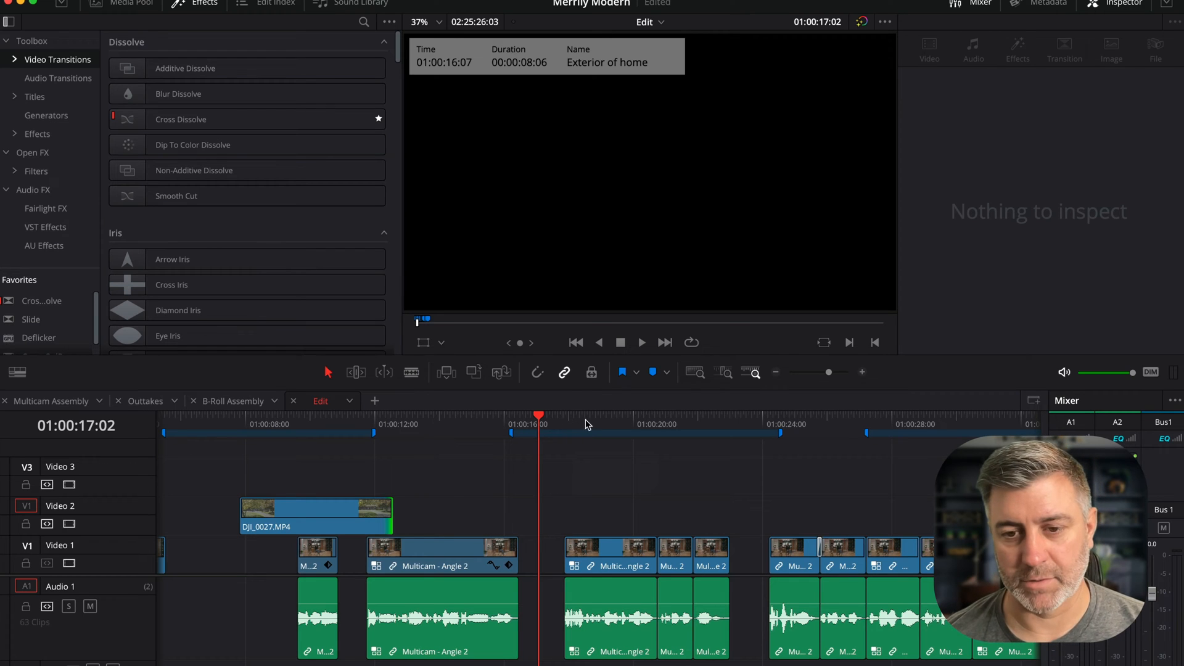
pyautogui.click(533, 425)
pyautogui.press('space')
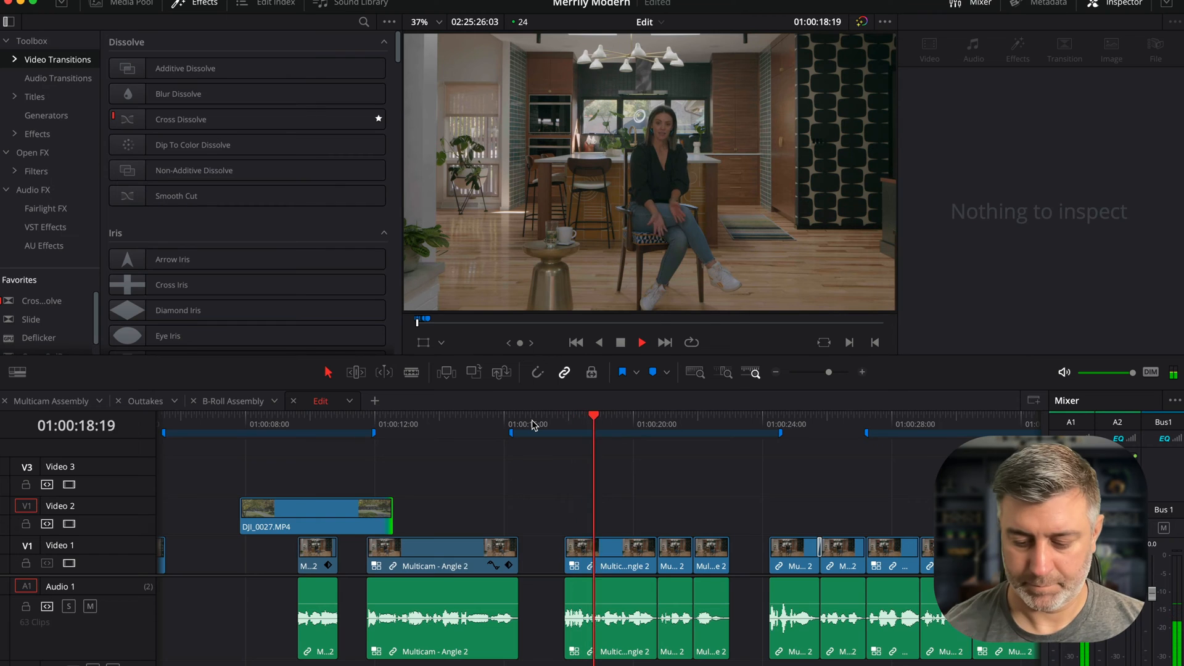
pyautogui.press('XF86AudioRaiseVolume')
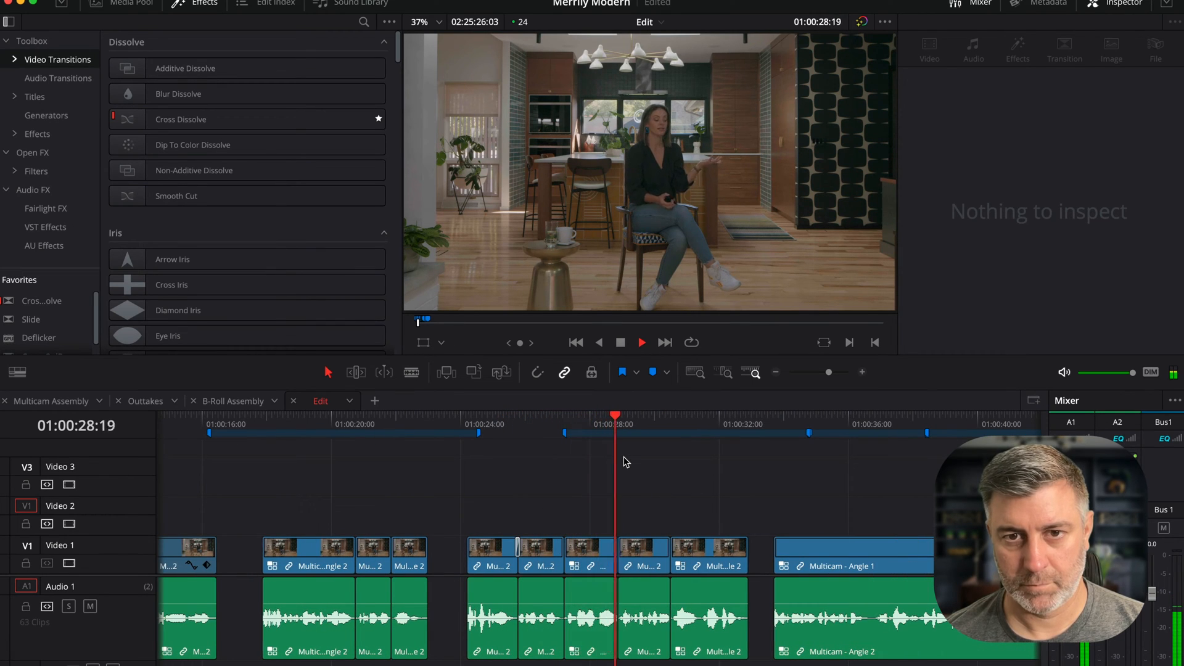
pyautogui.press('space')
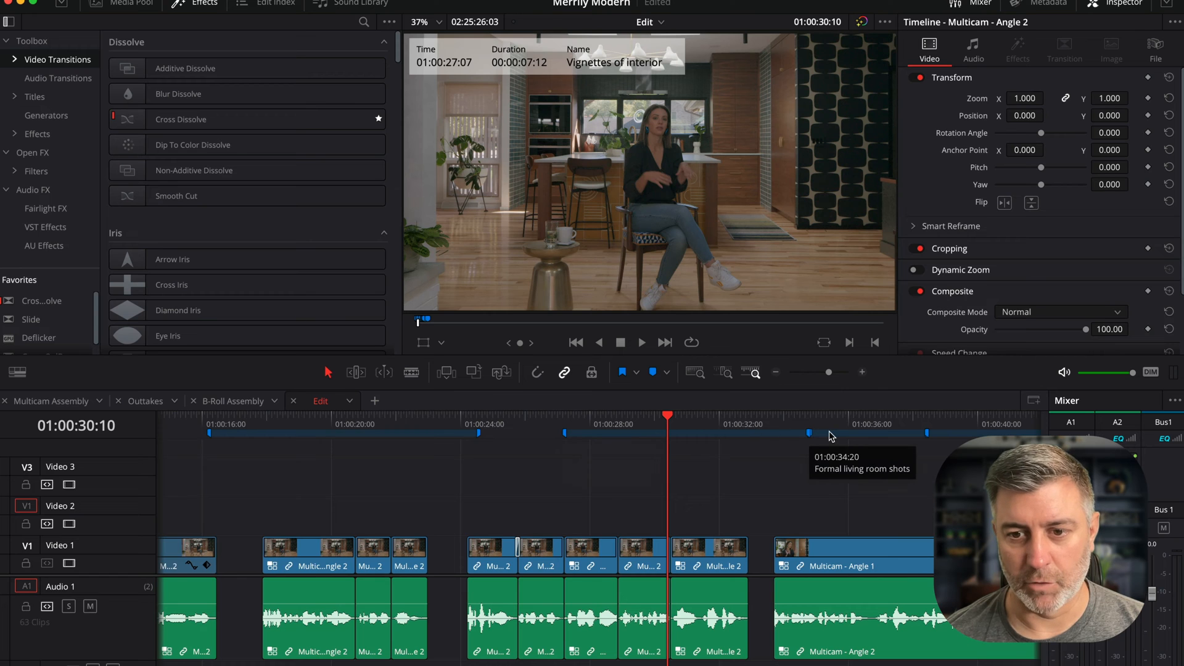
# - Scroll along the Edit timeline to the Establishing shot of kitchen marker and play back from there
pyautogui.hscroll(10, 654, 438)
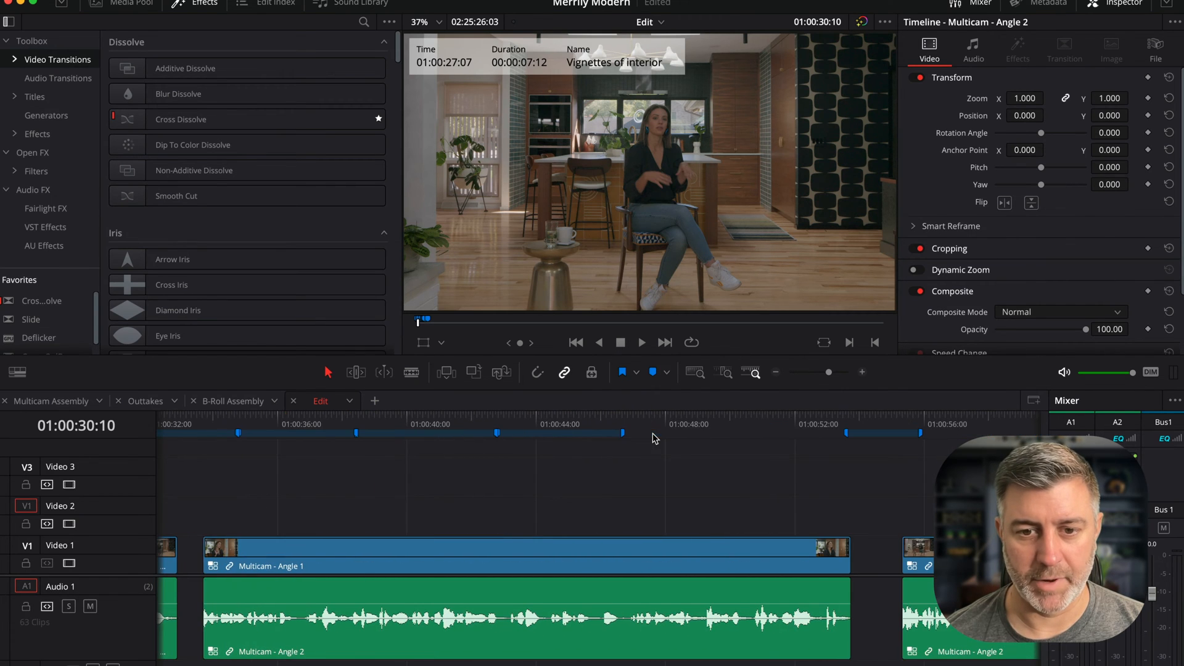
pyautogui.hscroll(-2, 521, 442)
pyautogui.hscroll(-8, 521, 442)
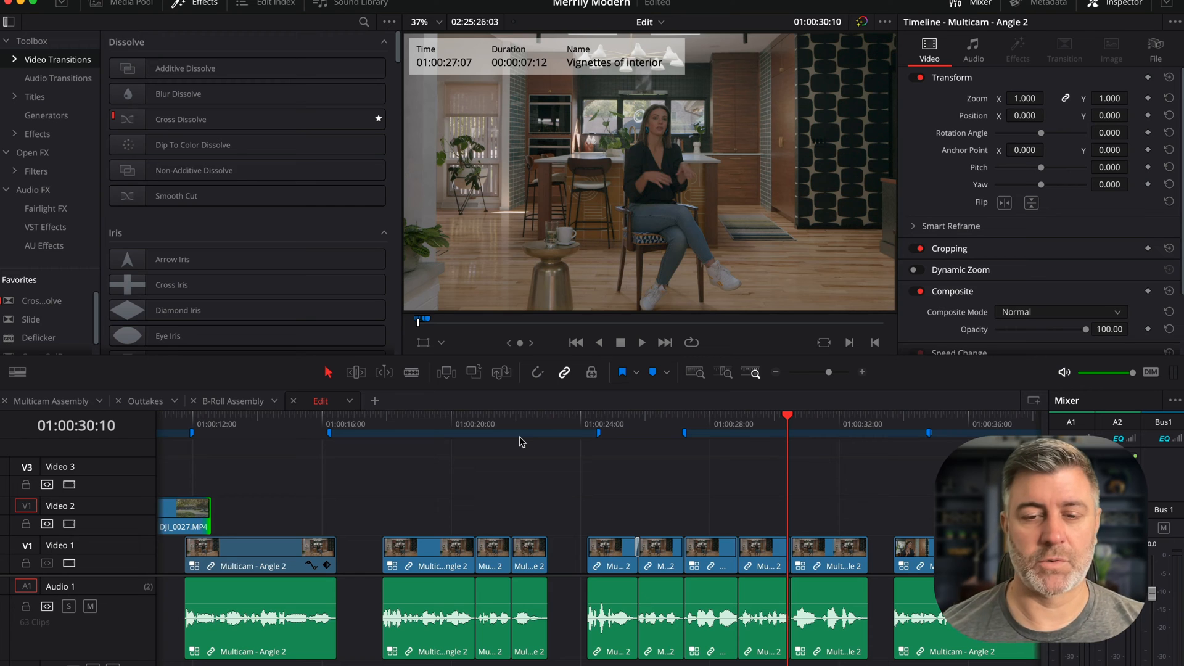
pyautogui.hscroll(5, 664, 478)
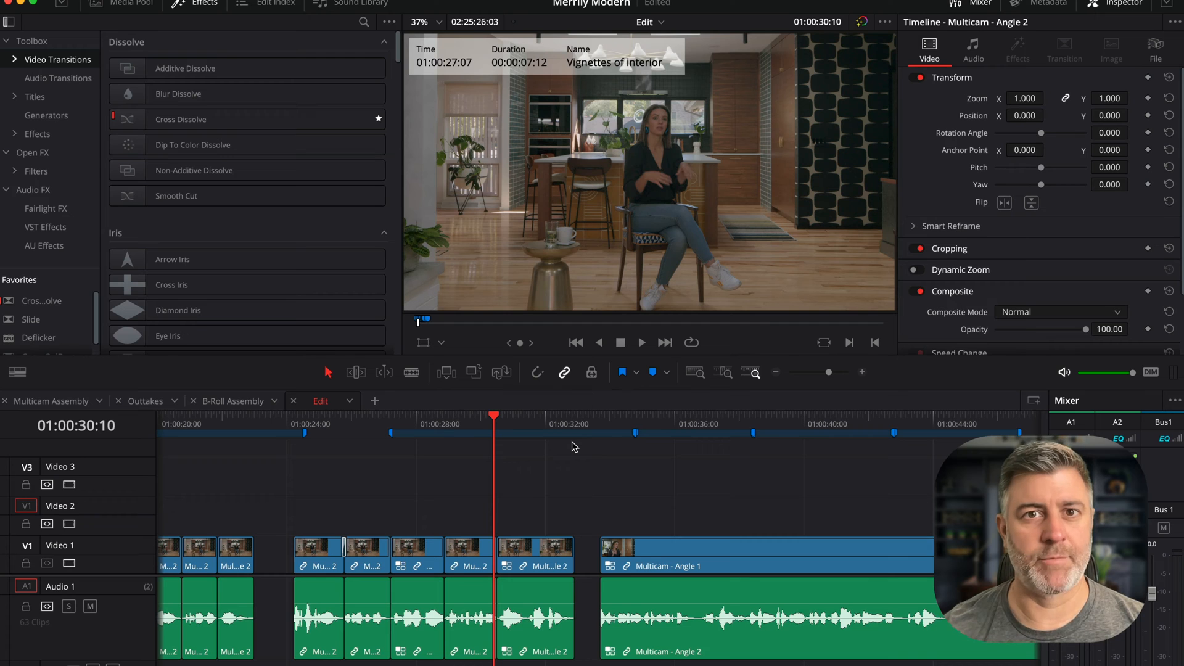
pyautogui.hscroll(2, 608, 467)
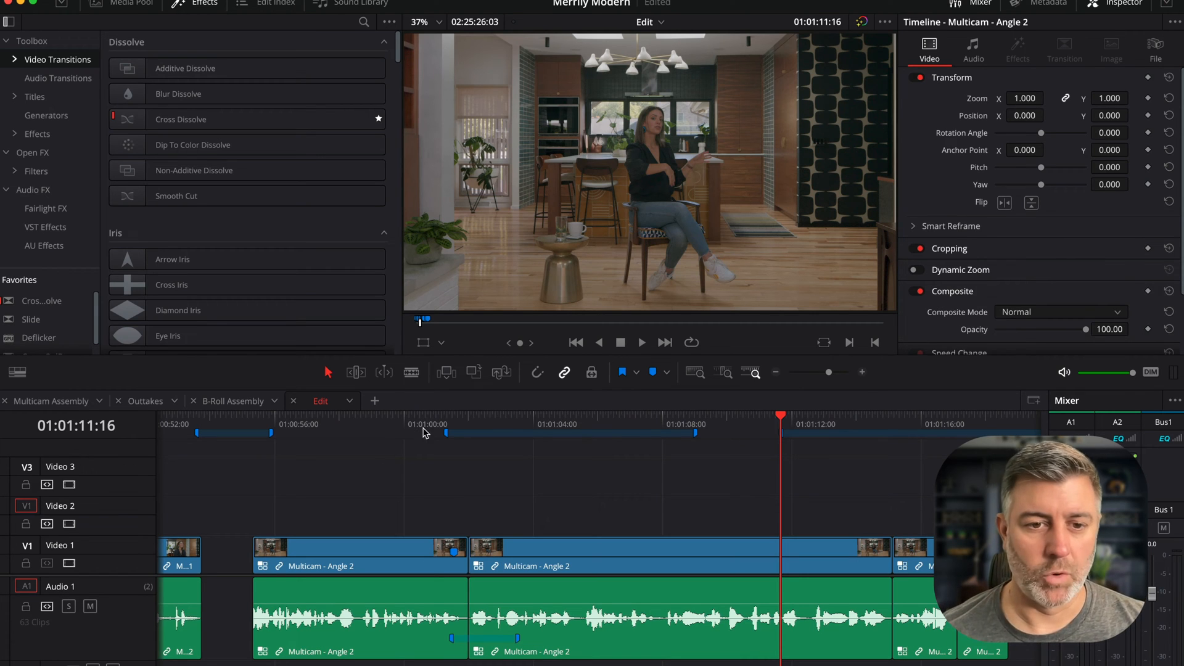
pyautogui.moveTo(425, 423)
pyautogui.mouseDown()
pyautogui.moveTo(900, 439)
pyautogui.moveTo(413, 423)
pyautogui.mouseUp()
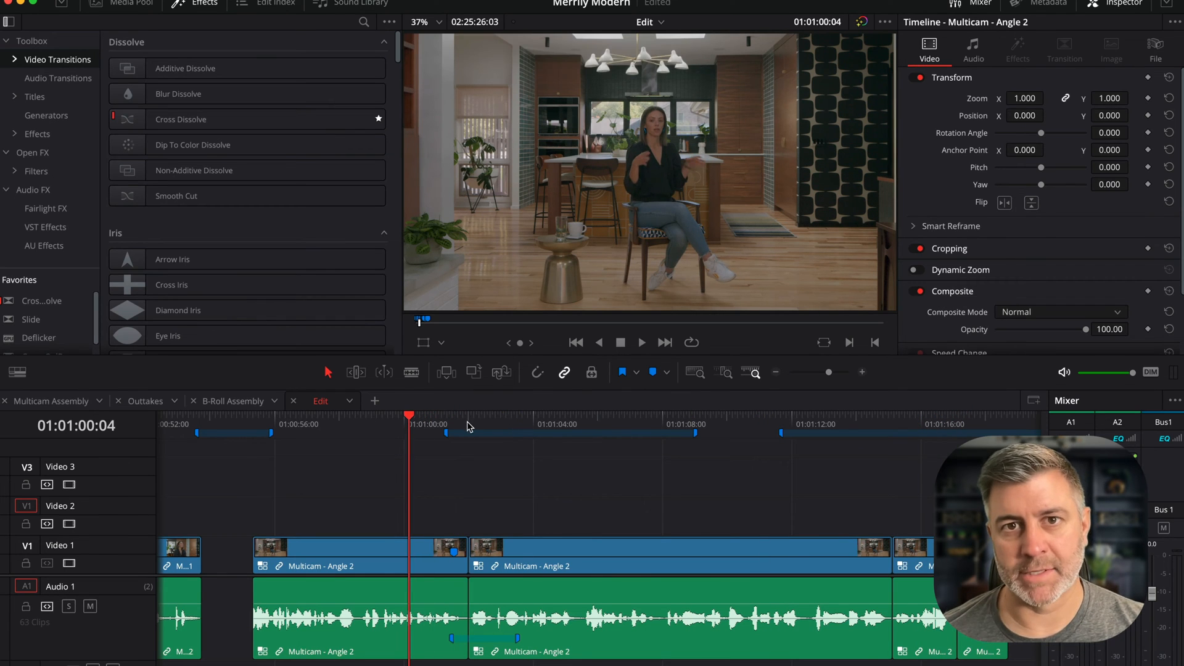
pyautogui.click(195, 424)
pyautogui.press('space')
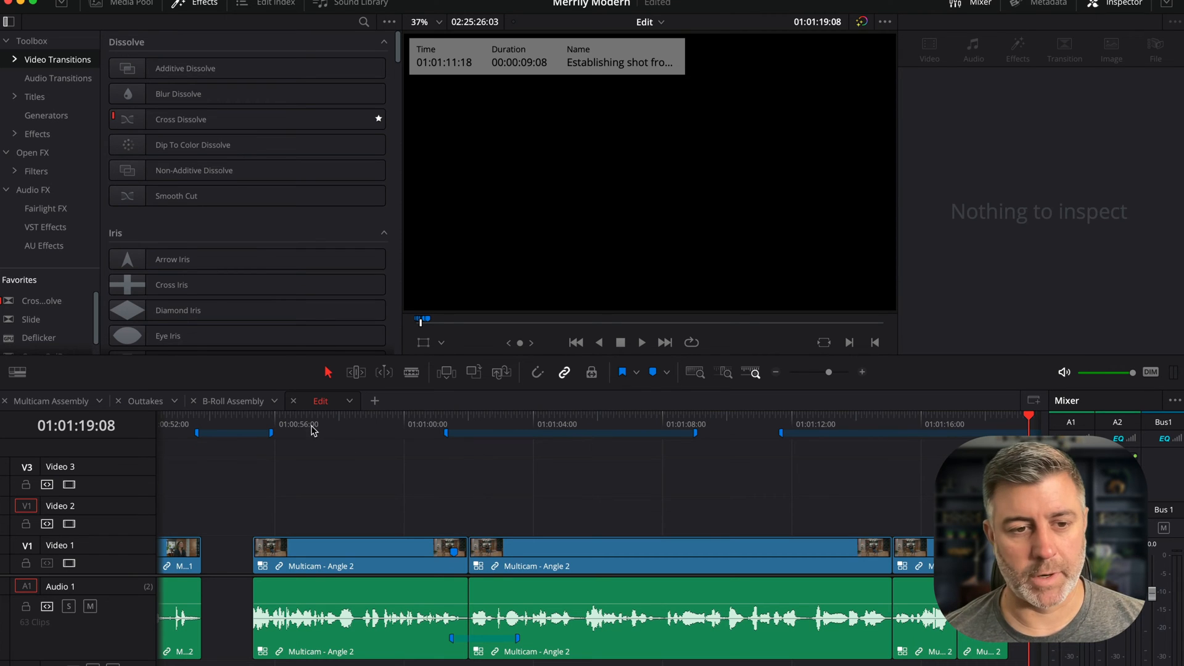
# - Replay the section between about 01:01:01 and 01:01:07 around the One point of kitchen marker
pyautogui.click(197, 433)
pyautogui.press('space')
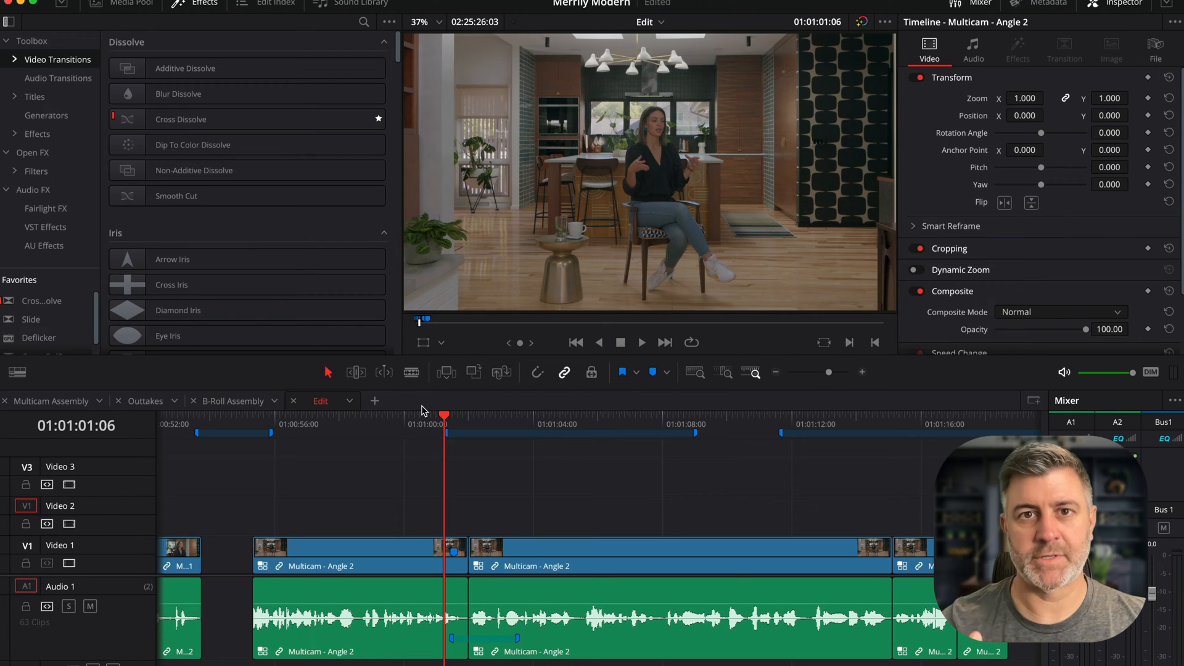
pyautogui.press('space')
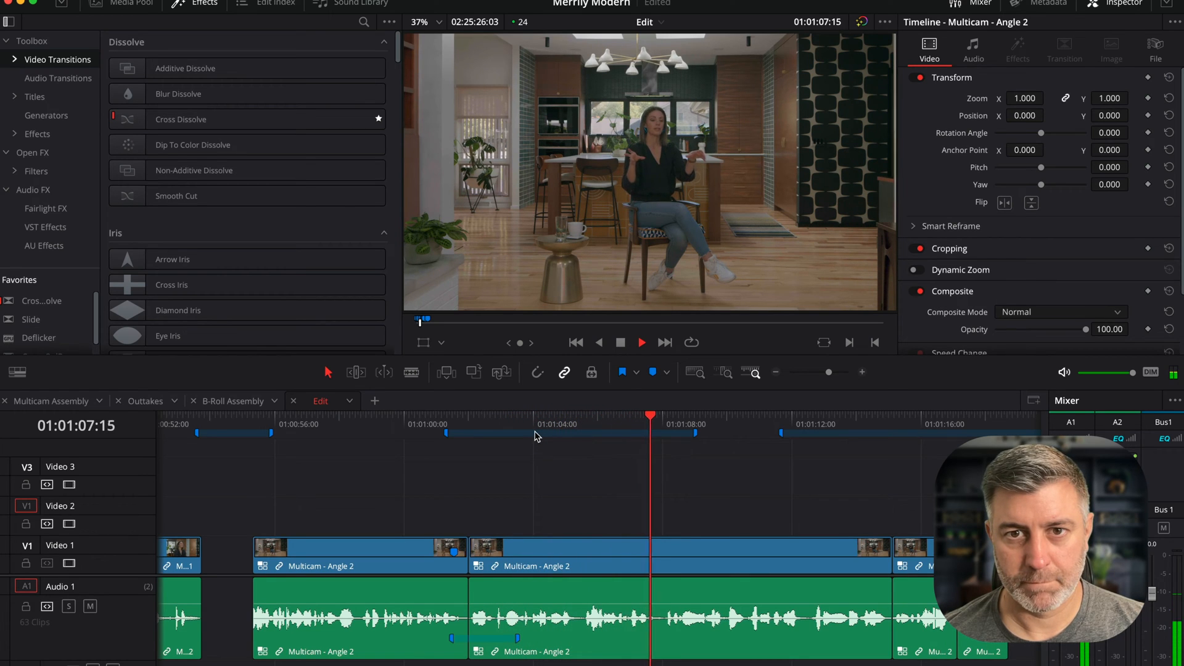
pyautogui.press('space')
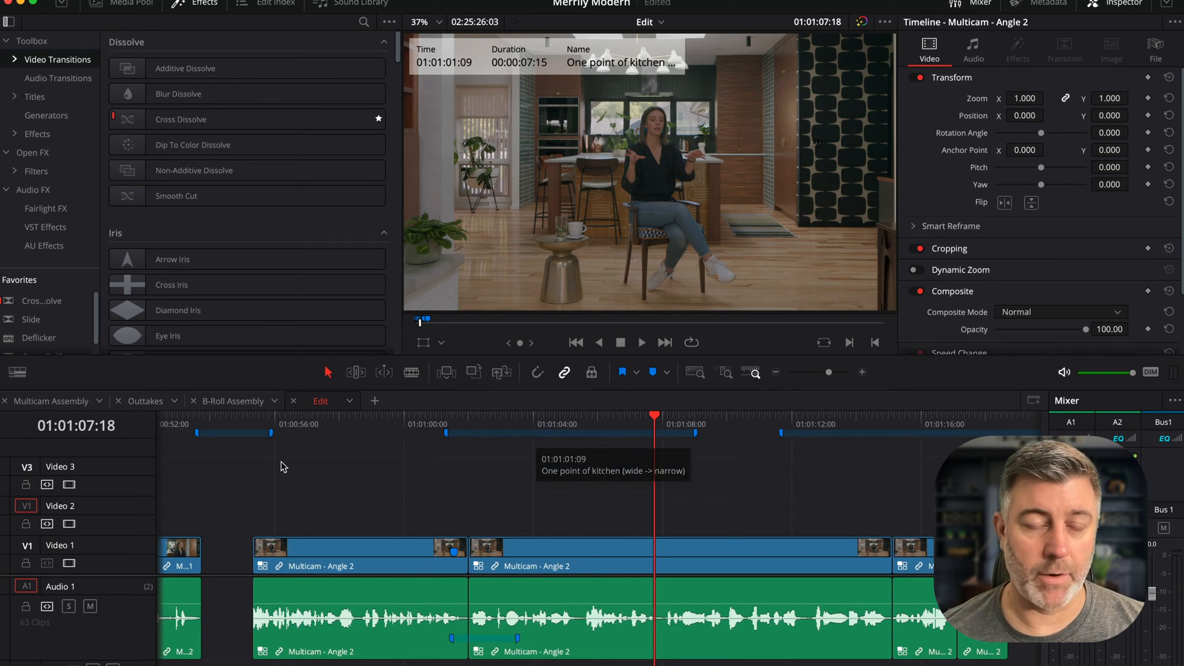
# - Select the first three clips at the start of the B-Roll Assembly timeline
pyautogui.click(233, 401)
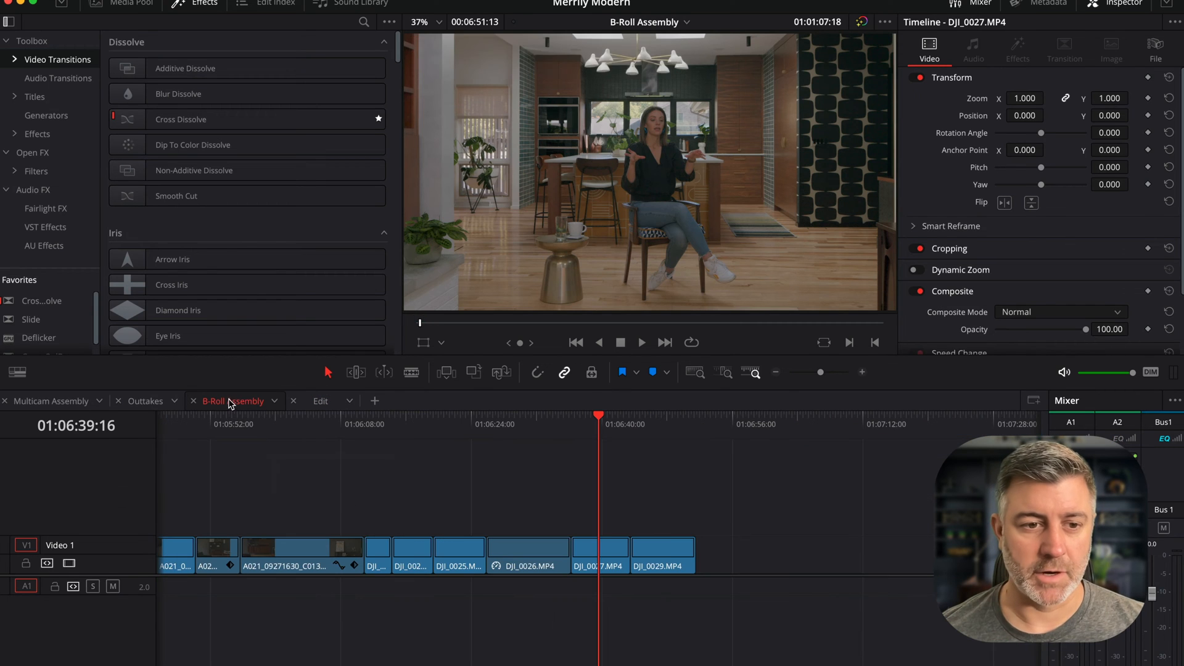
pyautogui.press('super+minus')
pyautogui.press('super+minus')
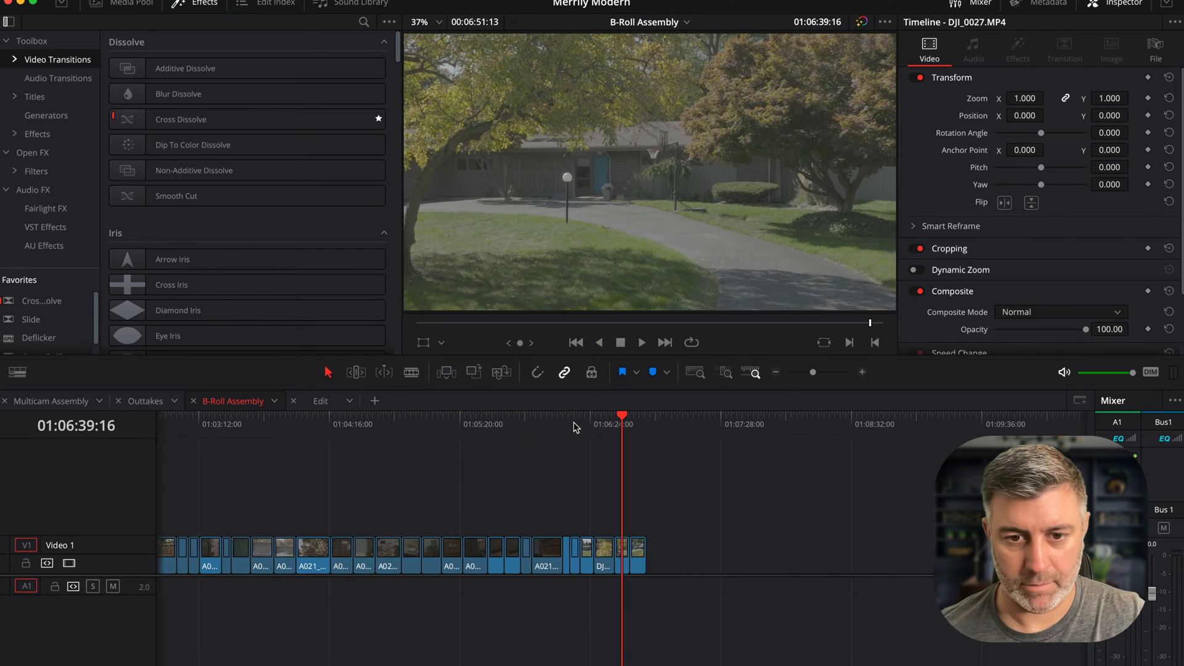
pyautogui.moveTo(610, 421); pyautogui.dragTo(379, 423)
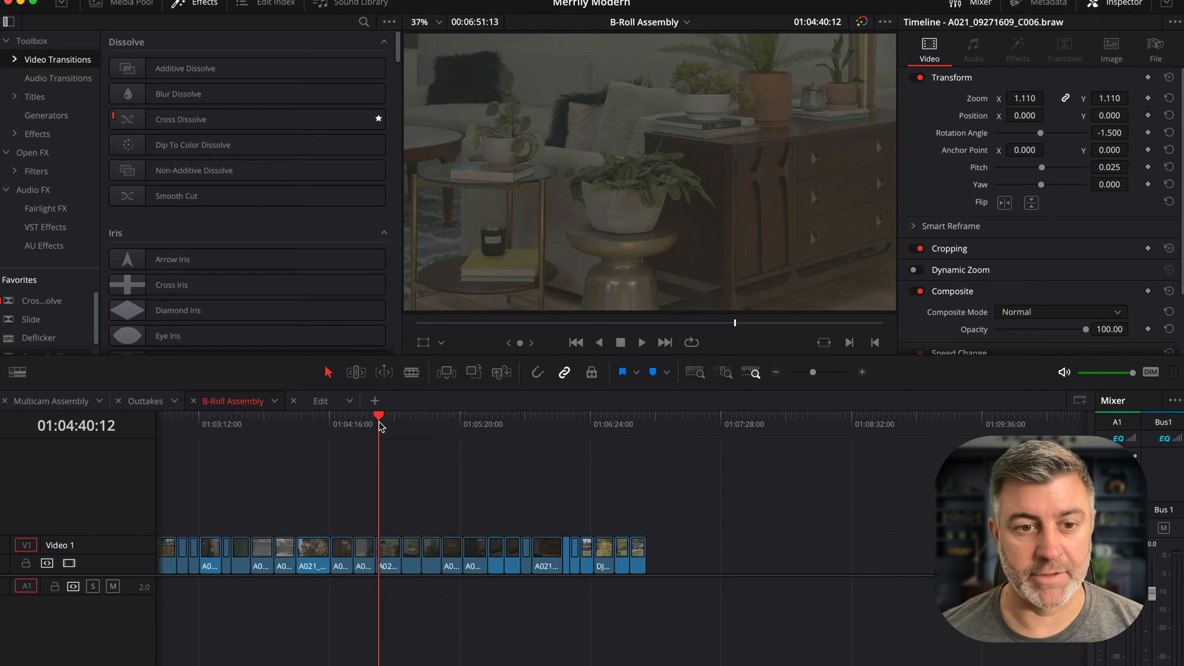
pyautogui.moveTo(379, 420); pyautogui.dragTo(175, 448)
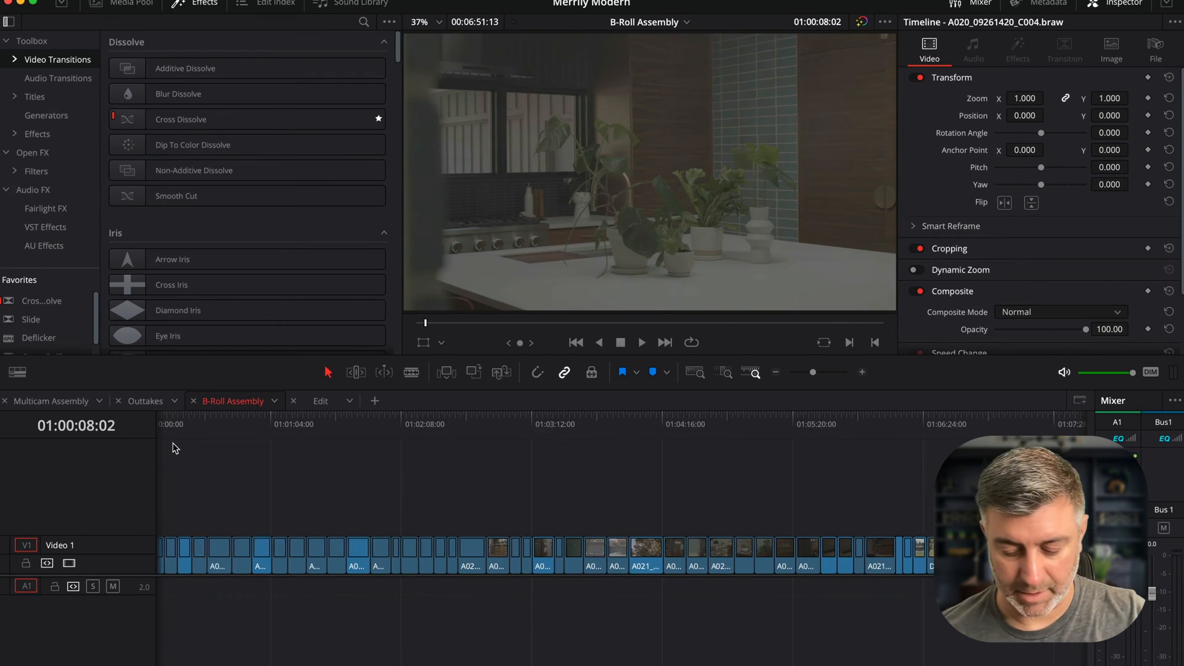
pyautogui.press('super+equal')
pyautogui.press('super+equal')
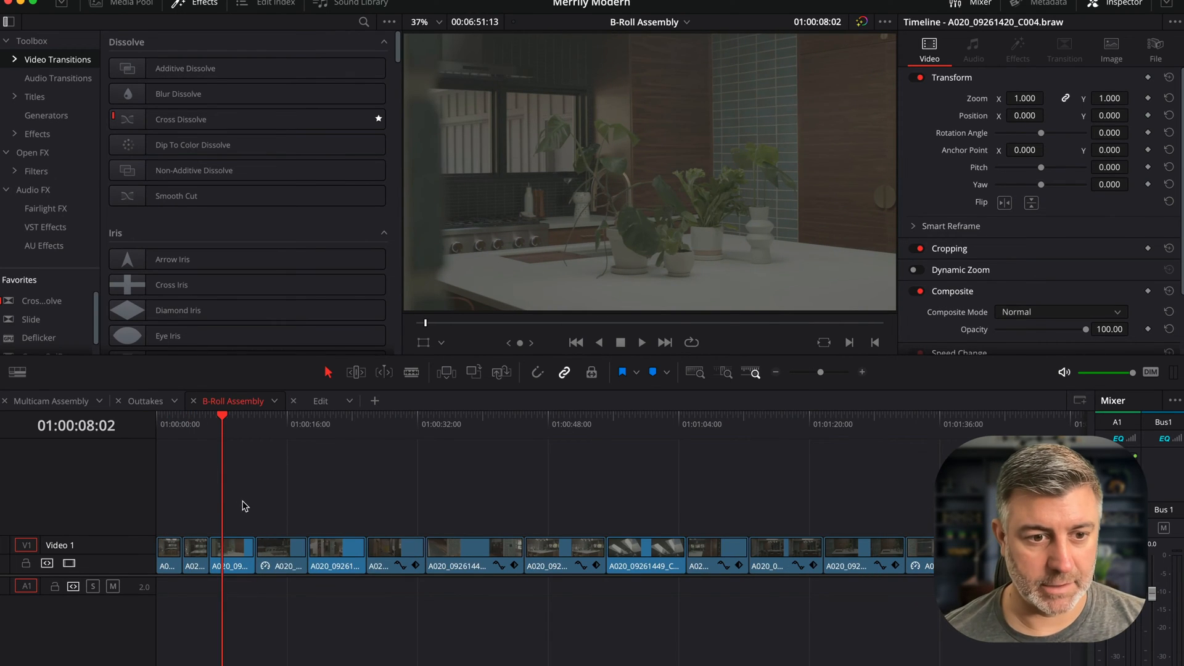
pyautogui.moveTo(245, 505); pyautogui.dragTo(157, 598)
pyautogui.moveTo(196, 425)
pyautogui.mouseDown()
pyautogui.moveTo(161, 429)
pyautogui.moveTo(219, 419)
pyautogui.mouseUp()
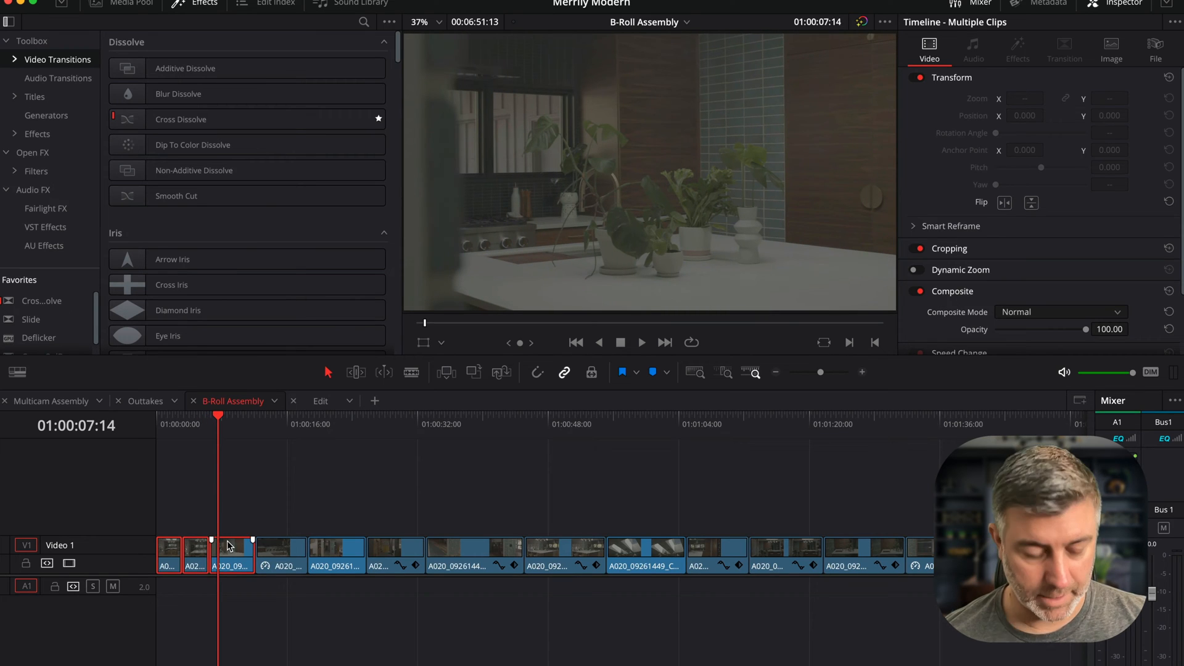
# - Paste the three clips onto Video 2 of the Edit timeline at the One point of kitchen marker, about 01:01:01, and play them
pyautogui.click(320, 402)
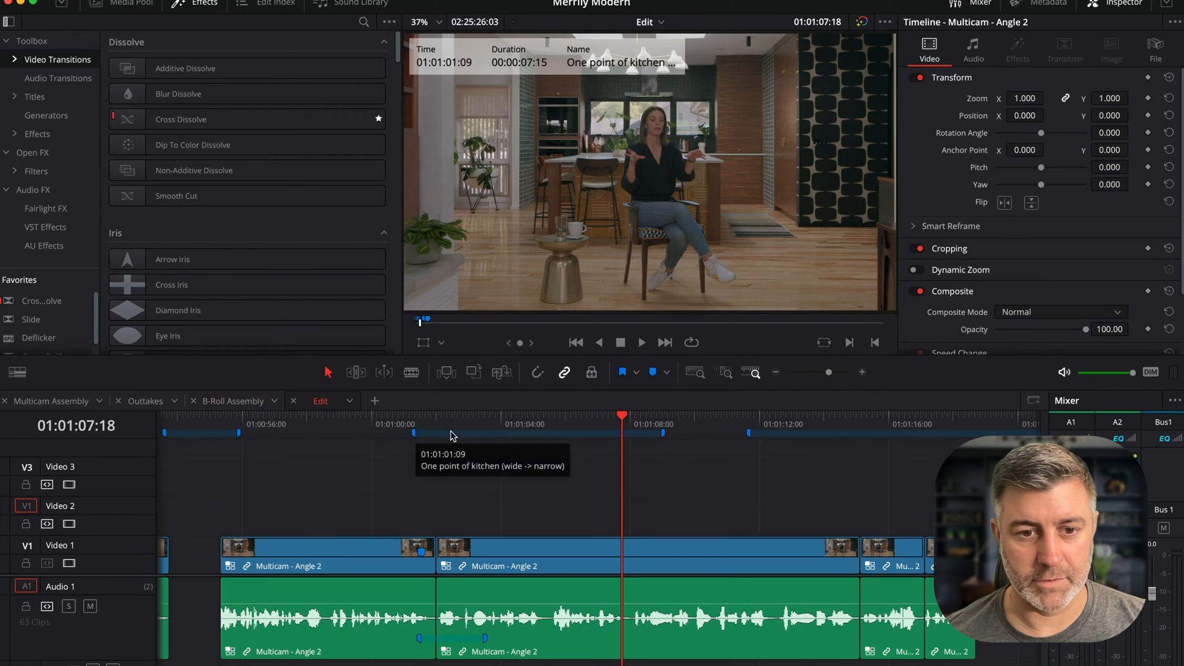
pyautogui.moveTo(417, 425); pyautogui.dragTo(412, 422)
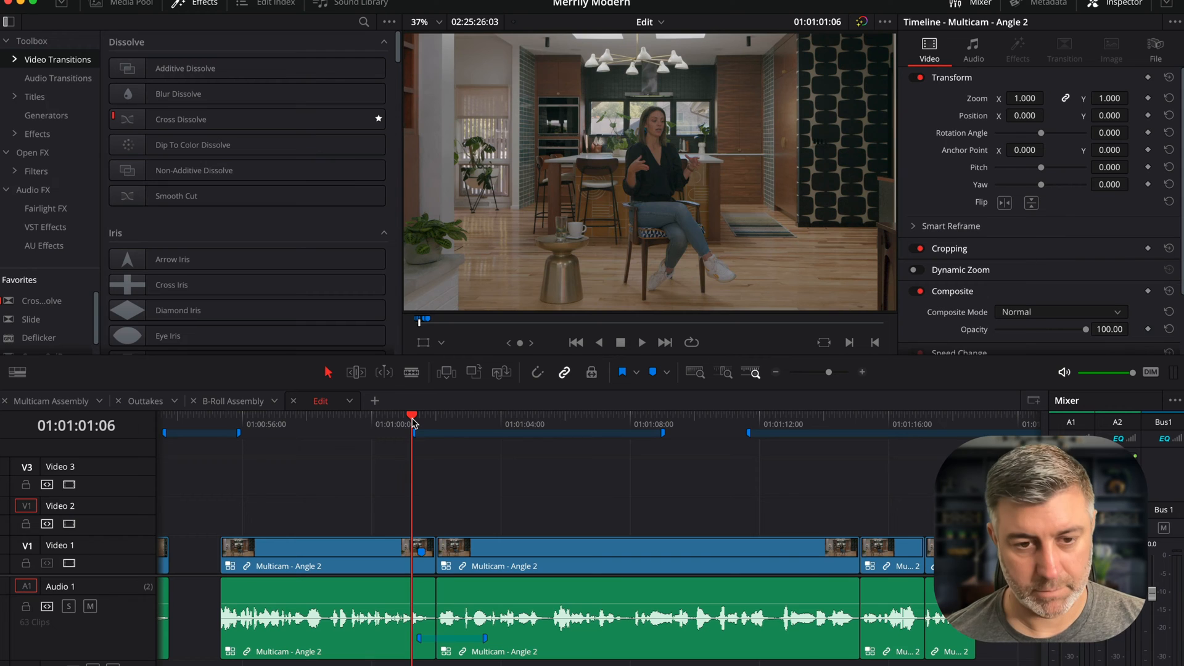
pyautogui.press('super+v')
pyautogui.click(412, 423)
pyautogui.press('space')
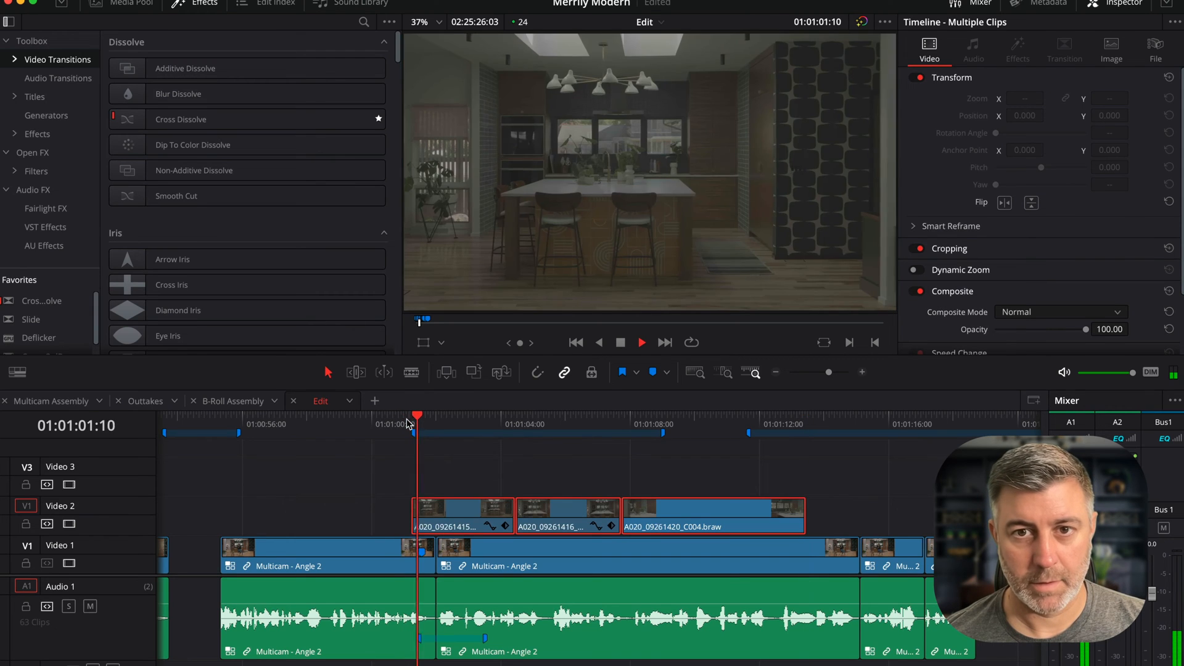
# - Move the first two clips aside and place the C004 clip at the One point of kitchen marker on Video 2, then play it
pyautogui.press('space')
pyautogui.moveTo(533, 473); pyautogui.dragTo(463, 511)
pyautogui.moveTo(460, 511); pyautogui.dragTo(866, 510)
pyautogui.moveTo(770, 511); pyautogui.dragTo(533, 506)
pyautogui.click(401, 422)
pyautogui.press('space')
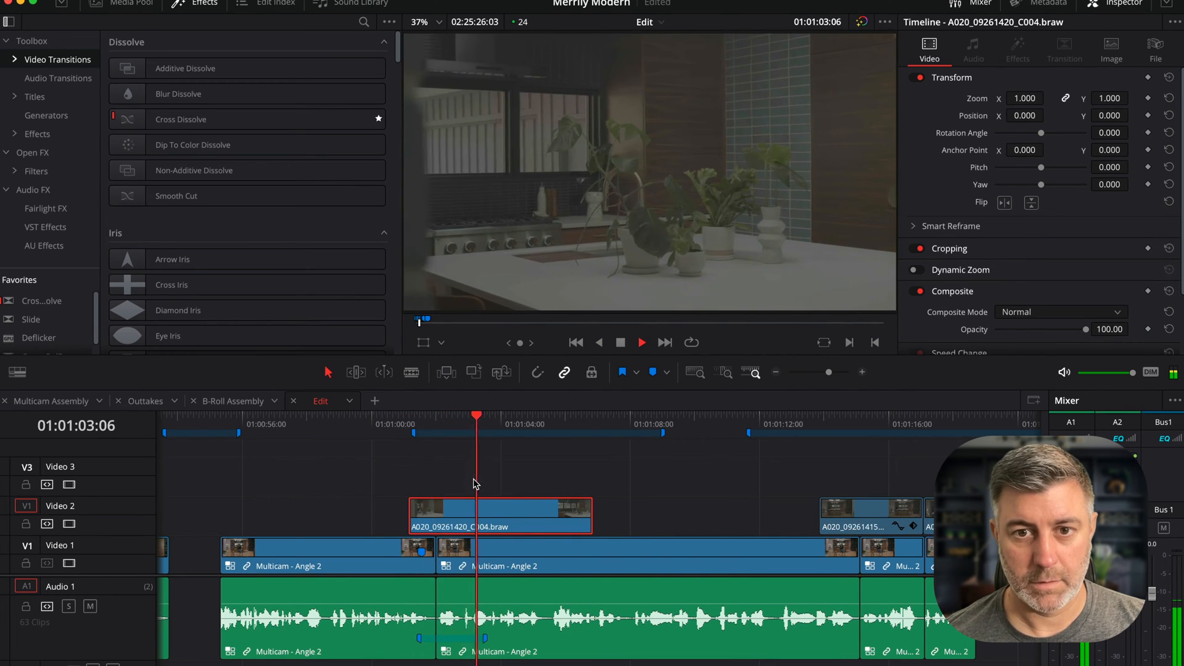
# - Move the C001 and C002 clips back onto Video 2 directly after the C004 clip and play through them
pyautogui.press('space')
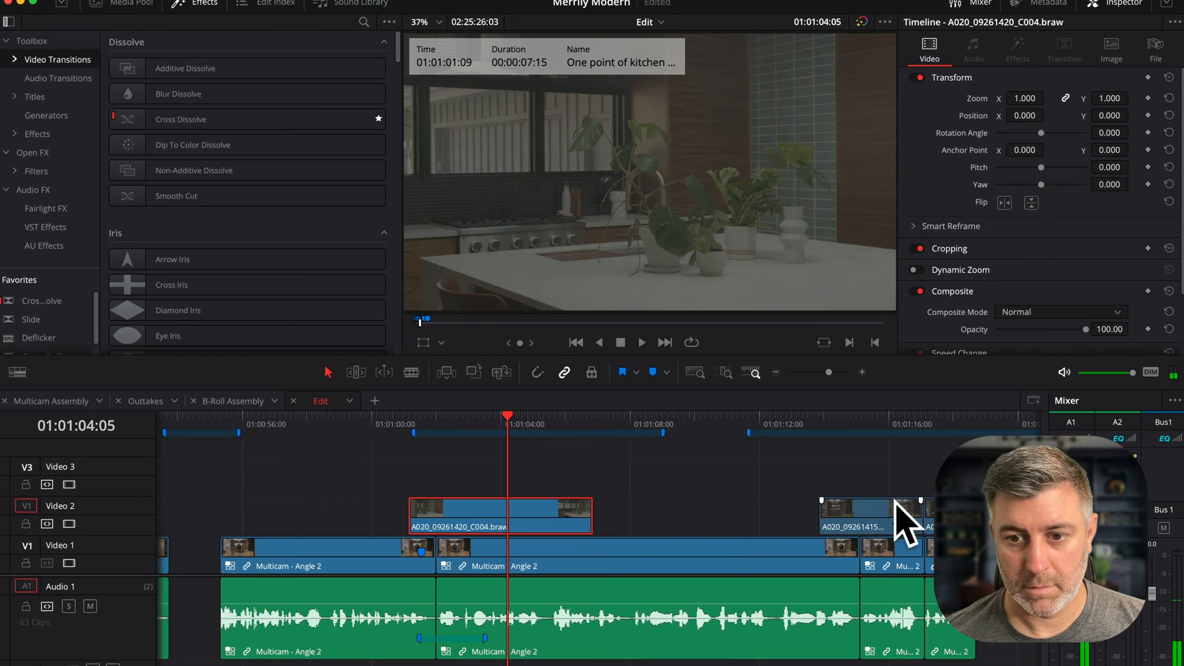
pyautogui.moveTo(883, 518); pyautogui.dragTo(573, 519)
pyautogui.press('space')
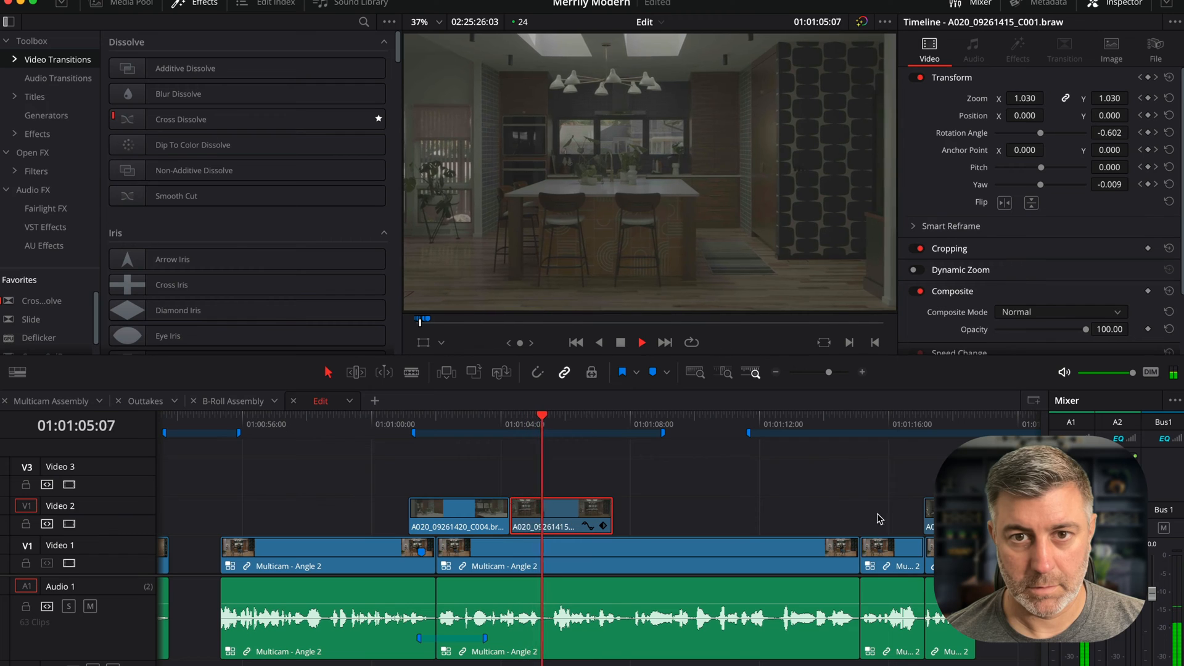
pyautogui.press('space')
pyautogui.press('space')
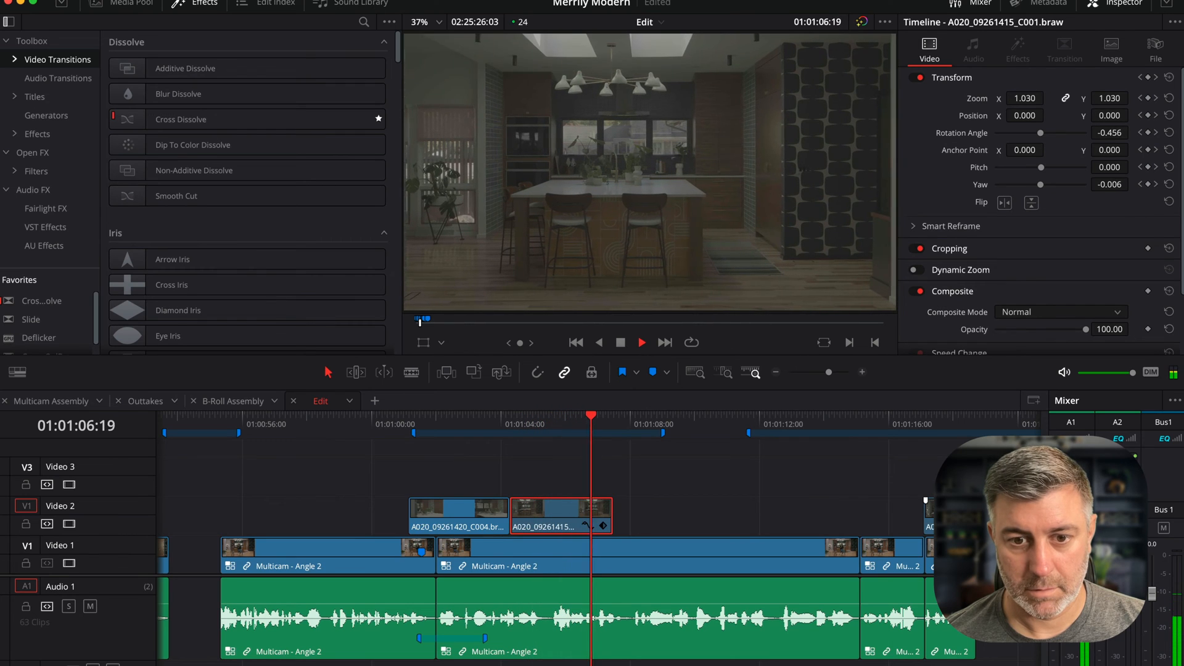
pyautogui.press('space')
pyautogui.moveTo(975, 516); pyautogui.dragTo(645, 517)
pyautogui.press('space')
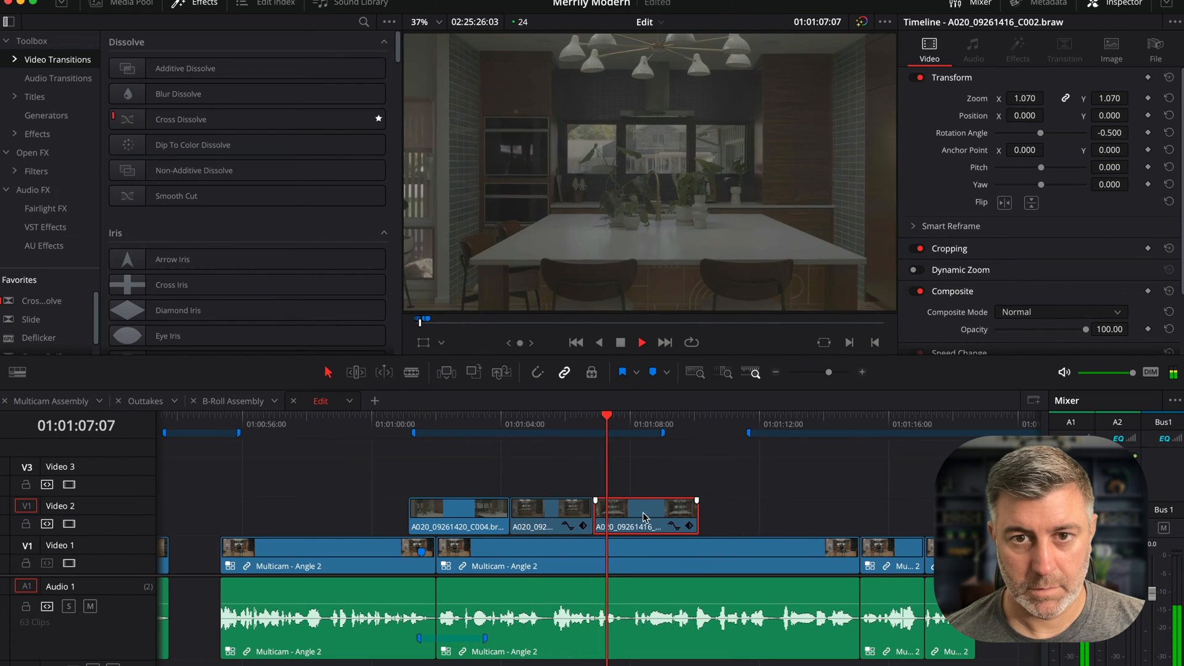
# - Swap the C001 and C002 clips on Video 2 so C002 follows the C004 clip
pyautogui.moveTo(530, 506); pyautogui.dragTo(749, 512)
pyautogui.moveTo(620, 509); pyautogui.dragTo(529, 511)
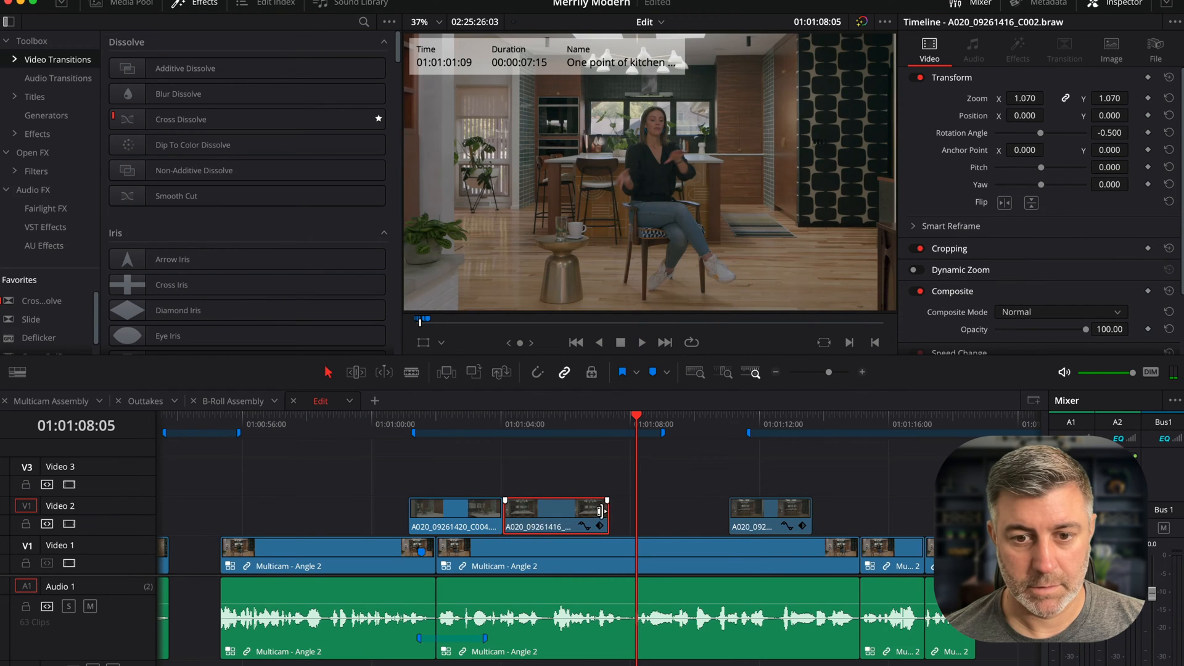
pyautogui.moveTo(771, 512); pyautogui.dragTo(649, 512)
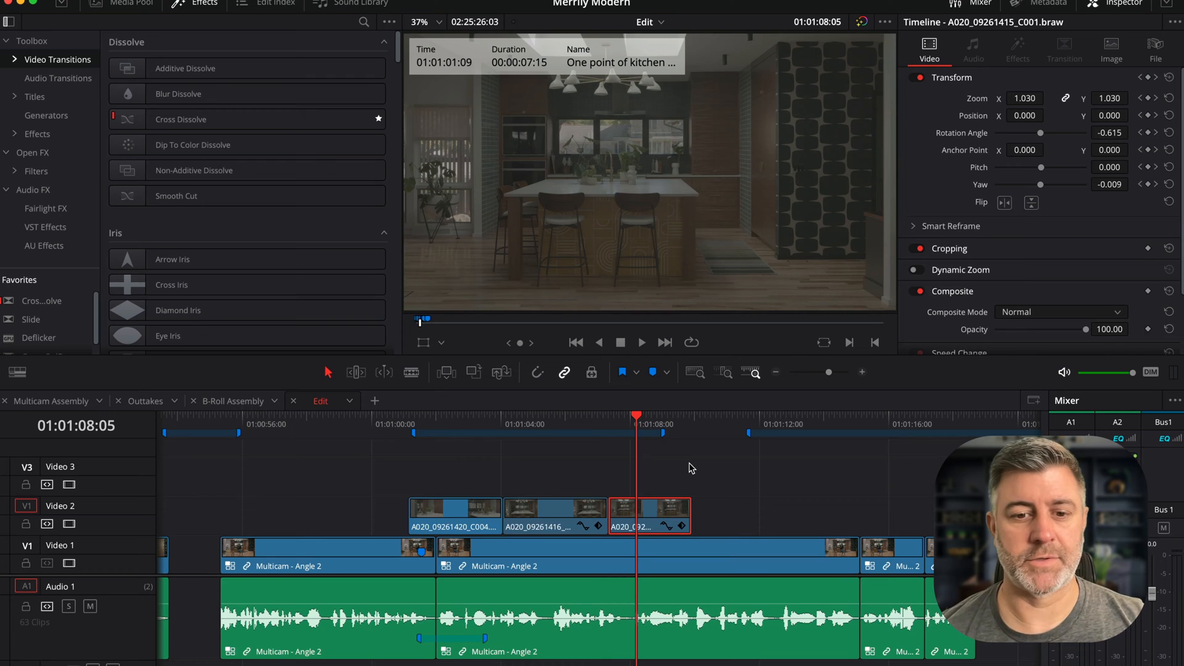
# - Play back the three B-roll clips from the start of the One point of kitchen section
pyautogui.click(506, 423)
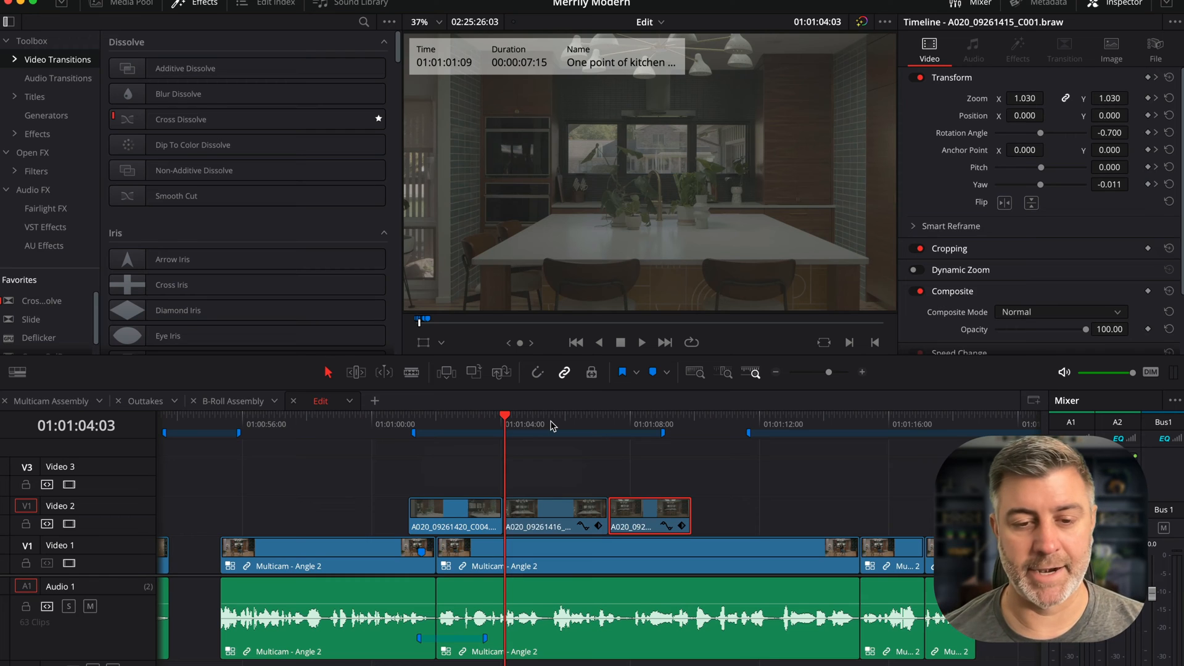
pyautogui.click(395, 424)
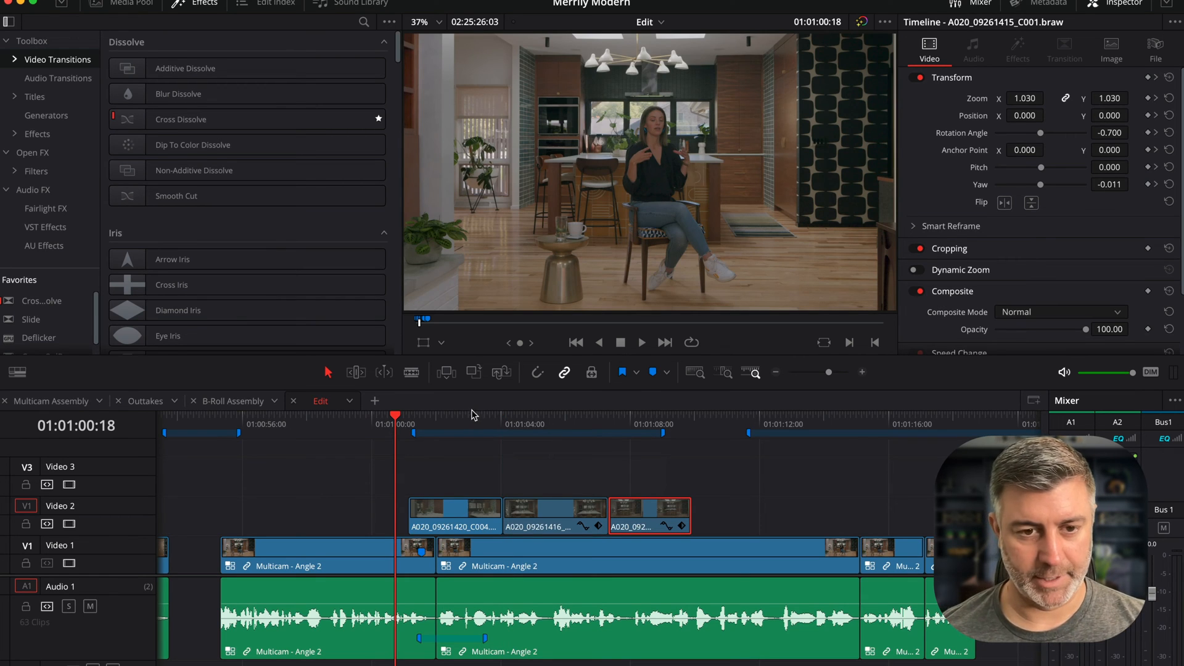
pyautogui.press('space')
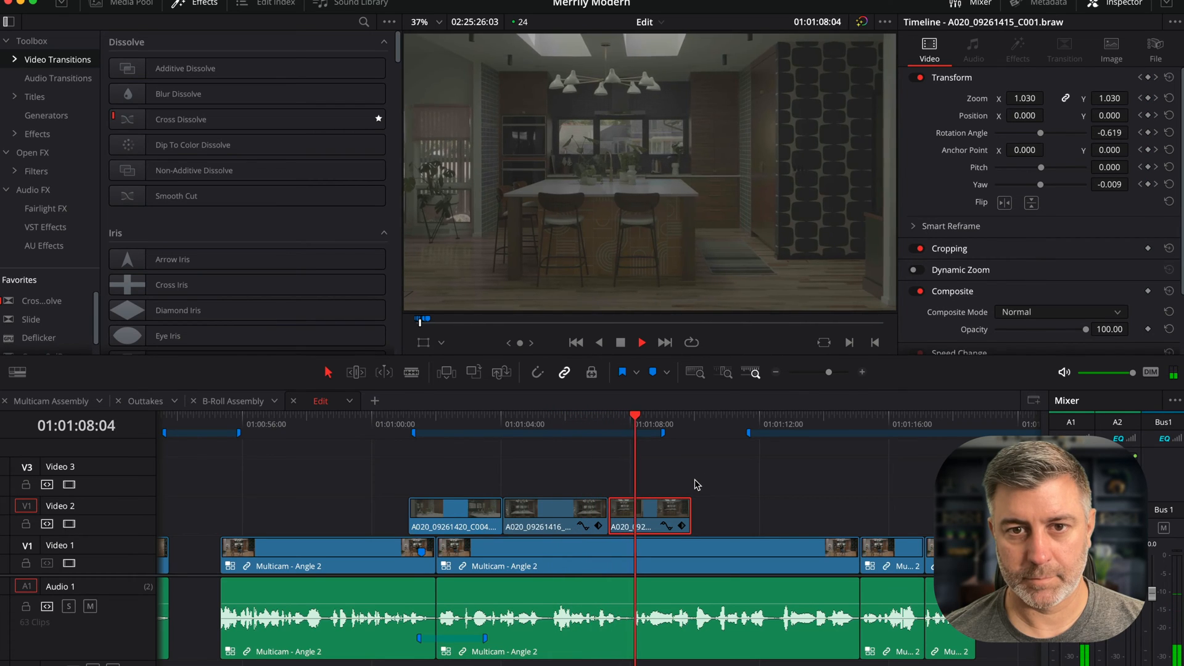
pyautogui.press('space')
pyautogui.press('space')
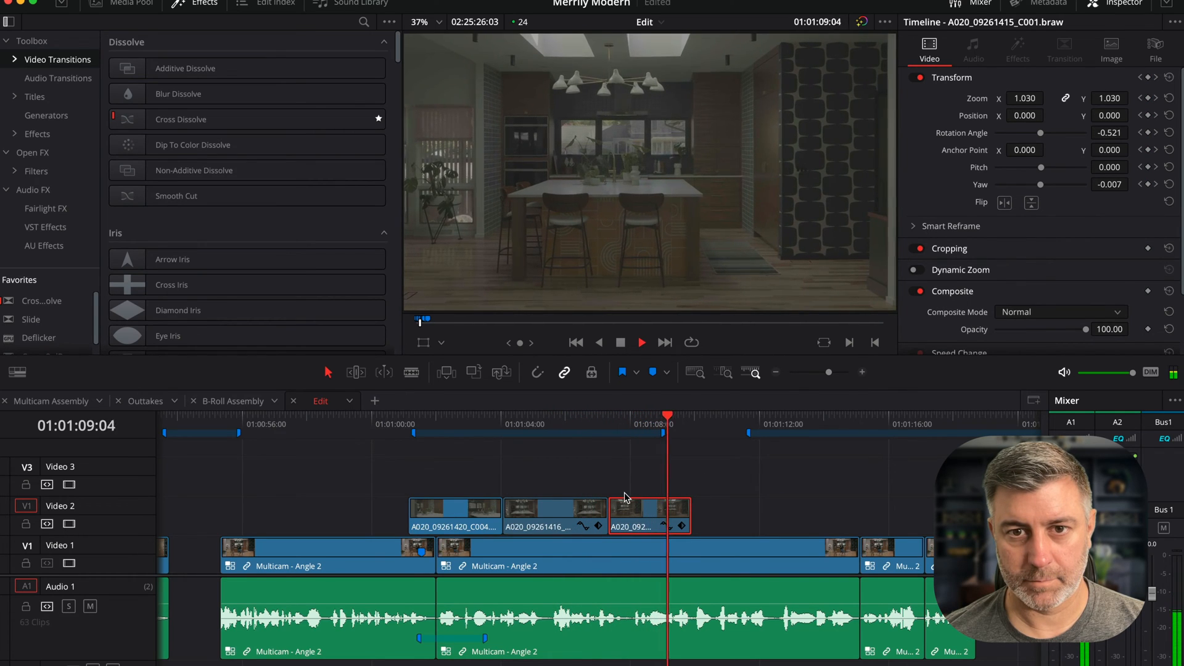
pyautogui.press('space')
pyautogui.click(503, 424)
pyautogui.press('space')
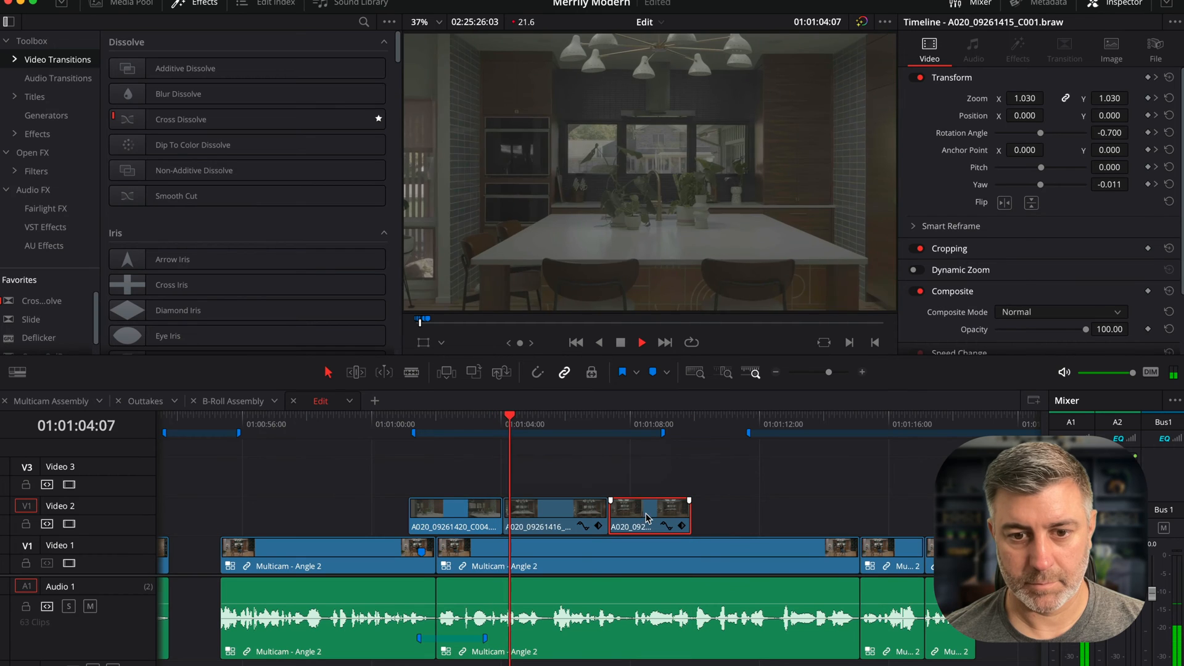
# - Slide the C001 clip left over most of the C002 clip, adjust its position, and replay
pyautogui.press('space')
pyautogui.moveTo(649, 511); pyautogui.dragTo(512, 508)
pyautogui.click(460, 424)
pyautogui.press('space')
pyautogui.press('space')
pyautogui.moveTo(589, 518); pyautogui.dragTo(568, 517)
pyautogui.press('space')
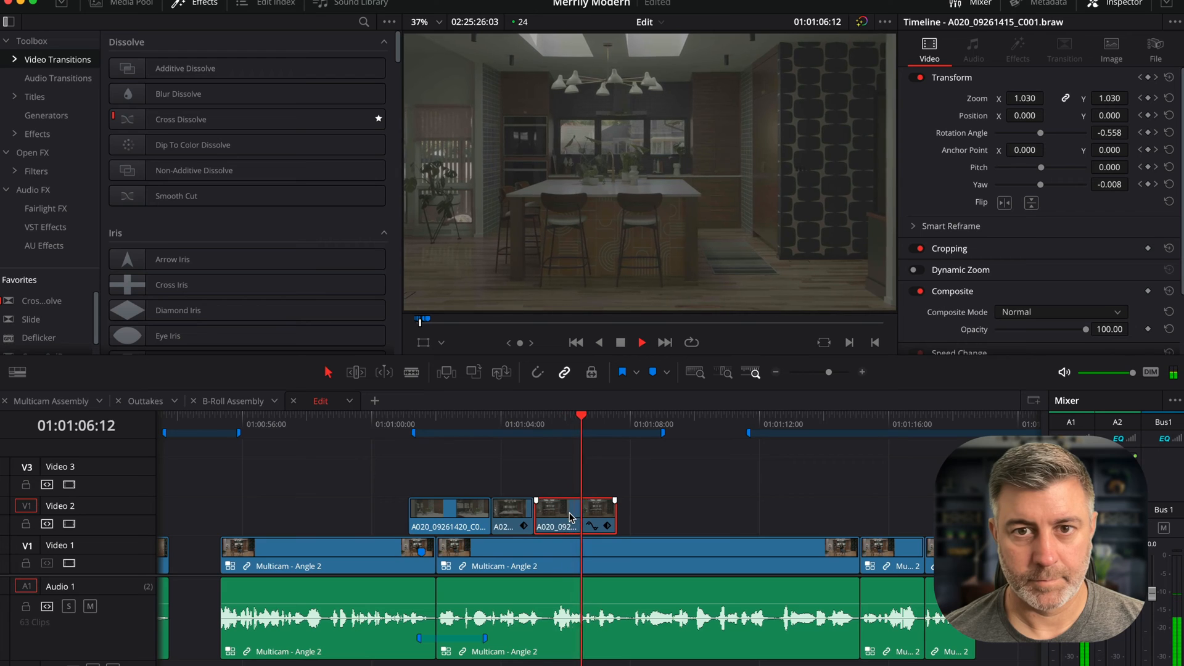
pyautogui.press('space')
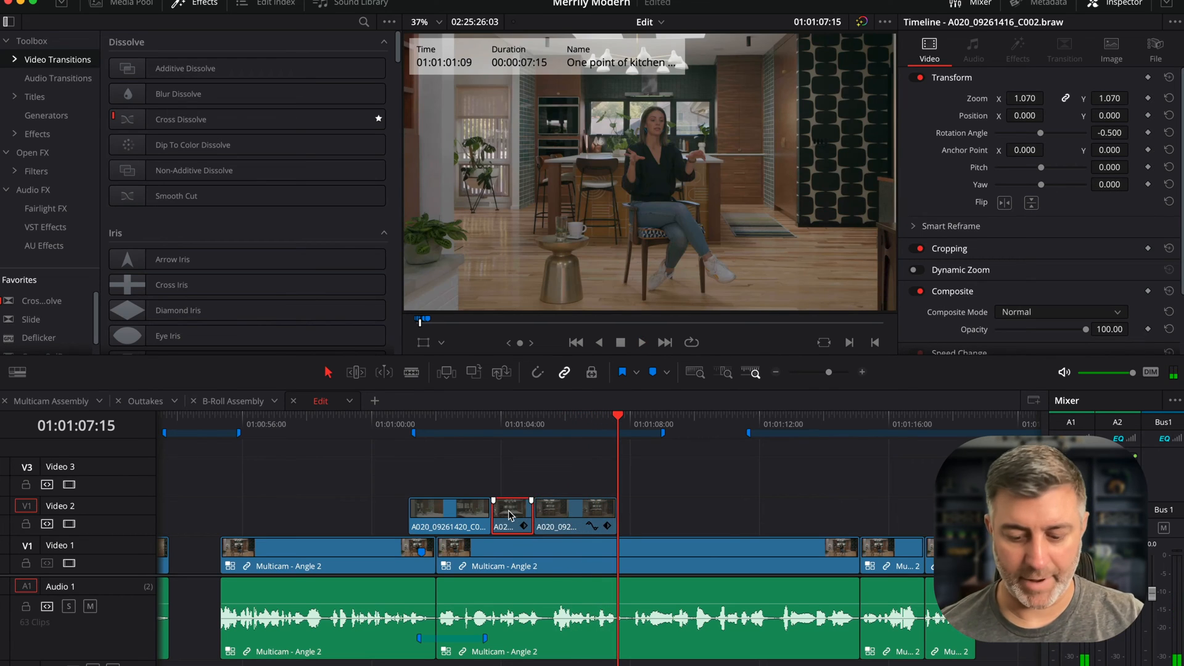
# - Delete the leftover C002 fragment, extend the C004 clip to meet the C001 clip, and play the section
pyautogui.click(518, 509)
pyautogui.press('BackSpace')
pyautogui.moveTo(489, 517); pyautogui.dragTo(515, 507)
pyautogui.click(382, 428)
pyautogui.press('space')
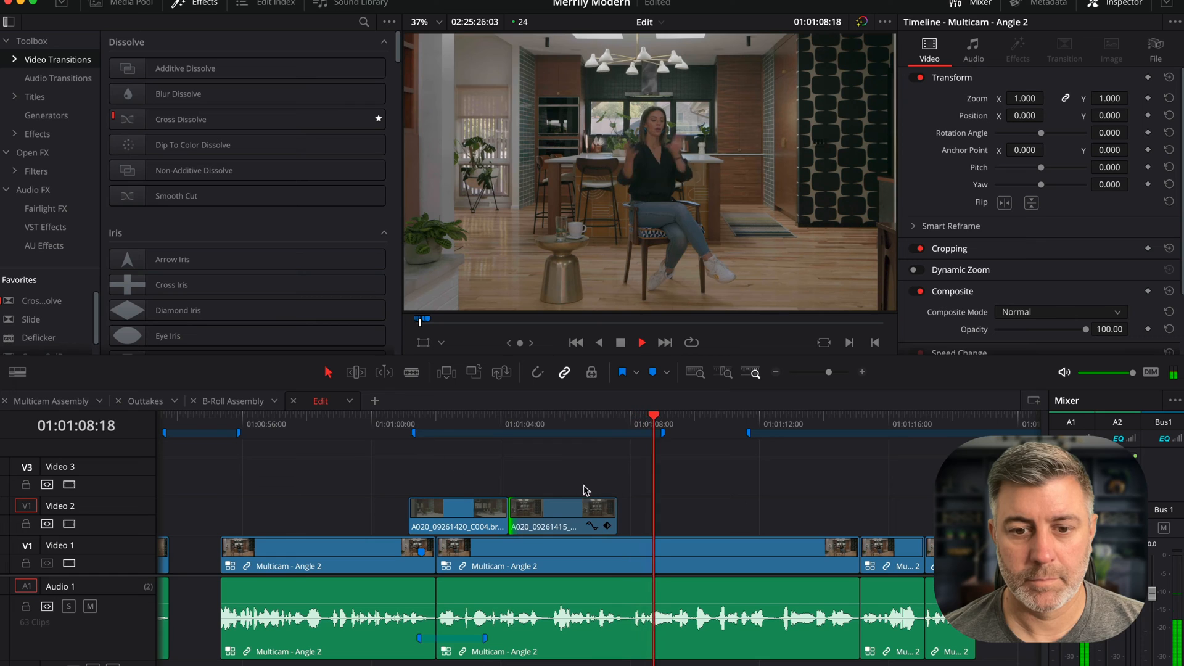
pyautogui.press('space')
pyautogui.press('space')
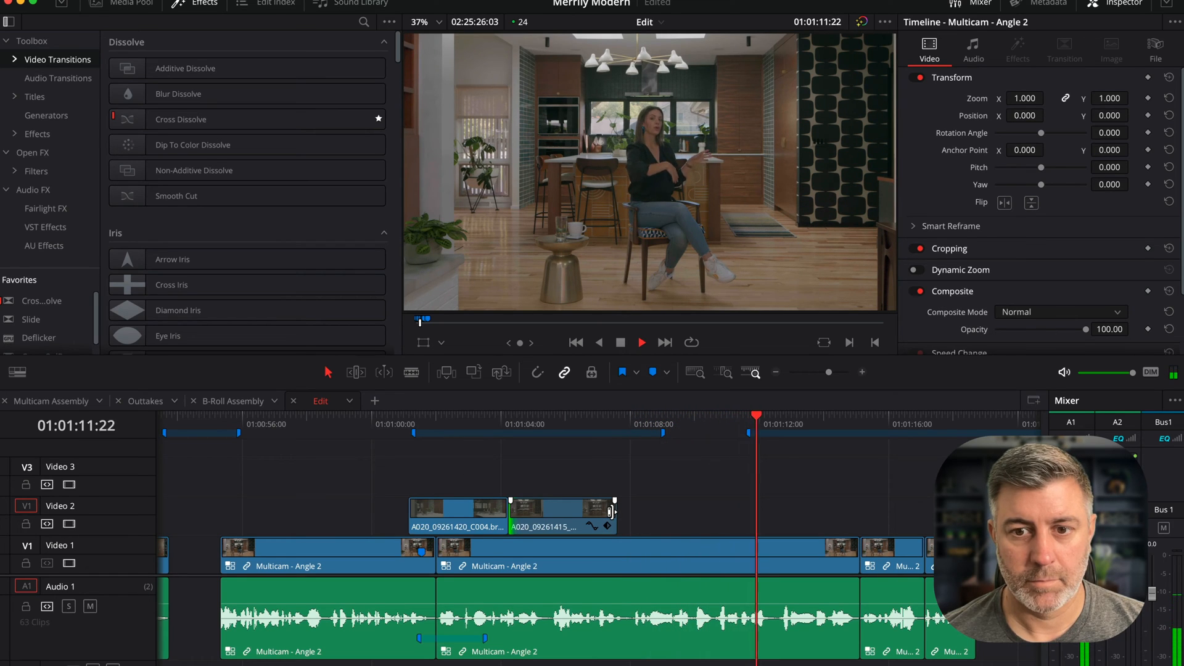
pyautogui.press('space')
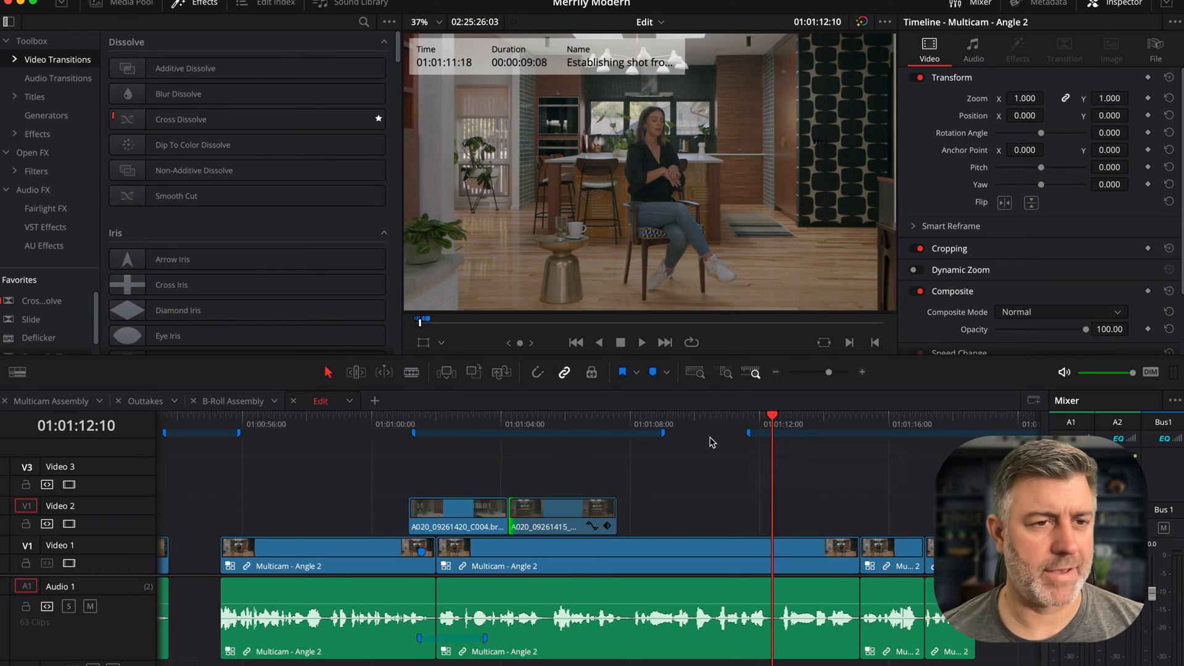
# - Copy the C014 clip from the B-Roll Assembly timeline and paste it onto Video 2 of Edit at the Establishing shot from dining room marker
pyautogui.click(222, 402)
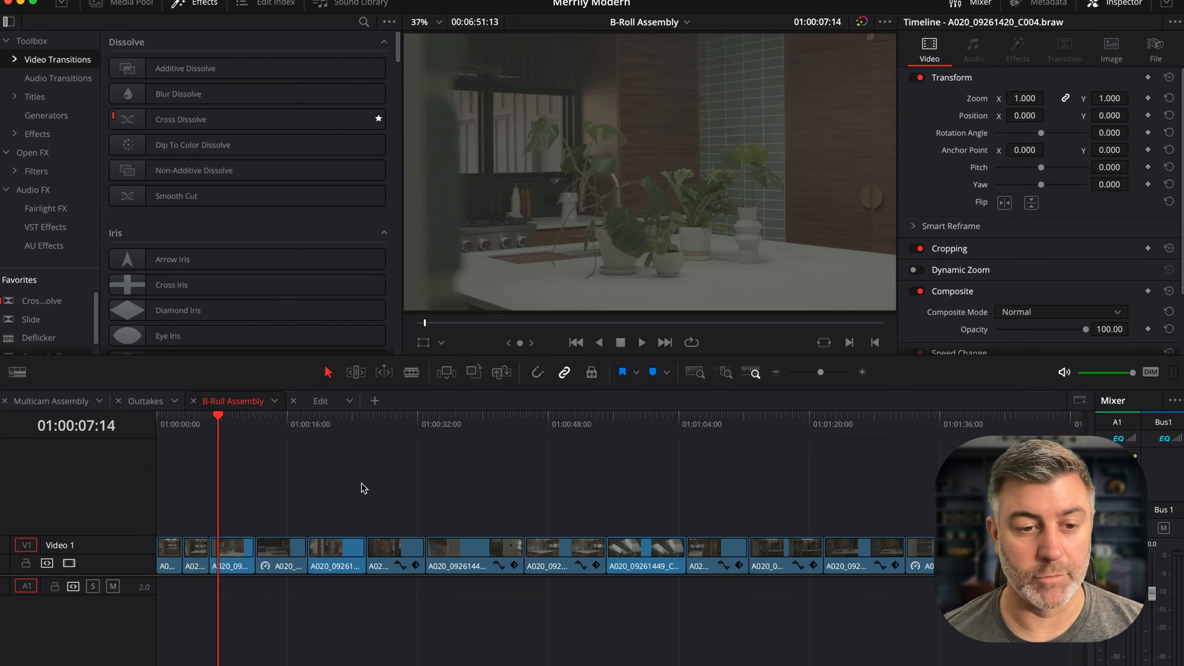
pyautogui.moveTo(249, 427); pyautogui.dragTo(140, 442)
pyautogui.moveTo(310, 432); pyautogui.dragTo(316, 431)
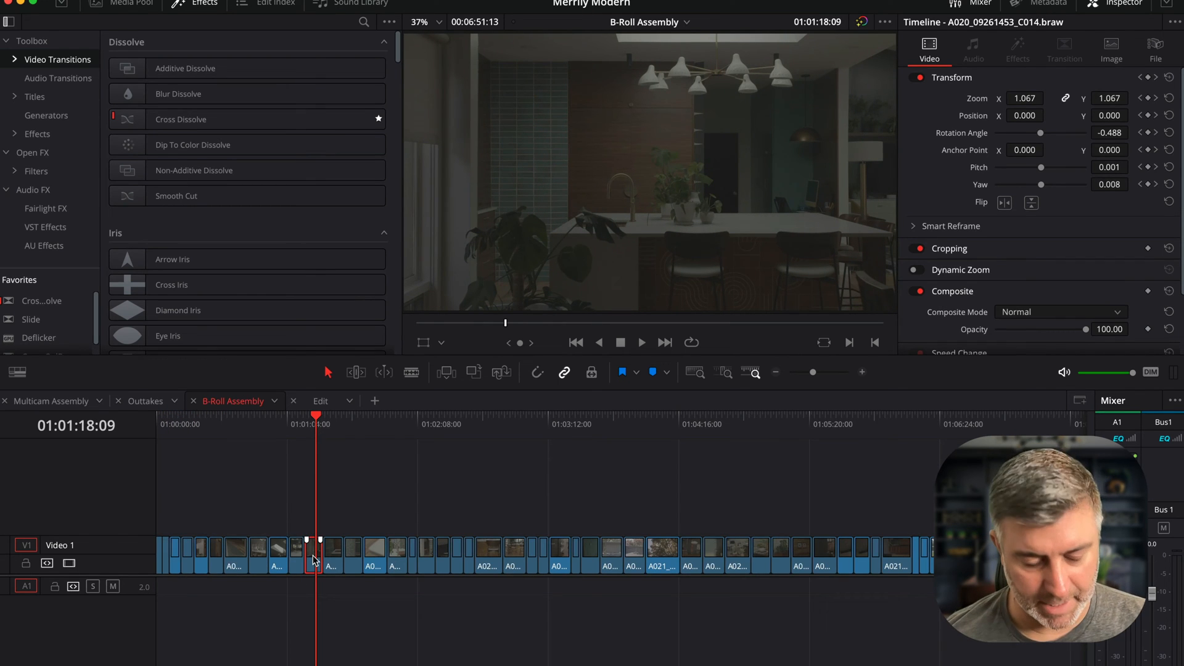
pyautogui.click(337, 402)
pyautogui.moveTo(622, 419); pyautogui.dragTo(481, 422)
pyautogui.press('super+v')
pyautogui.press('space')
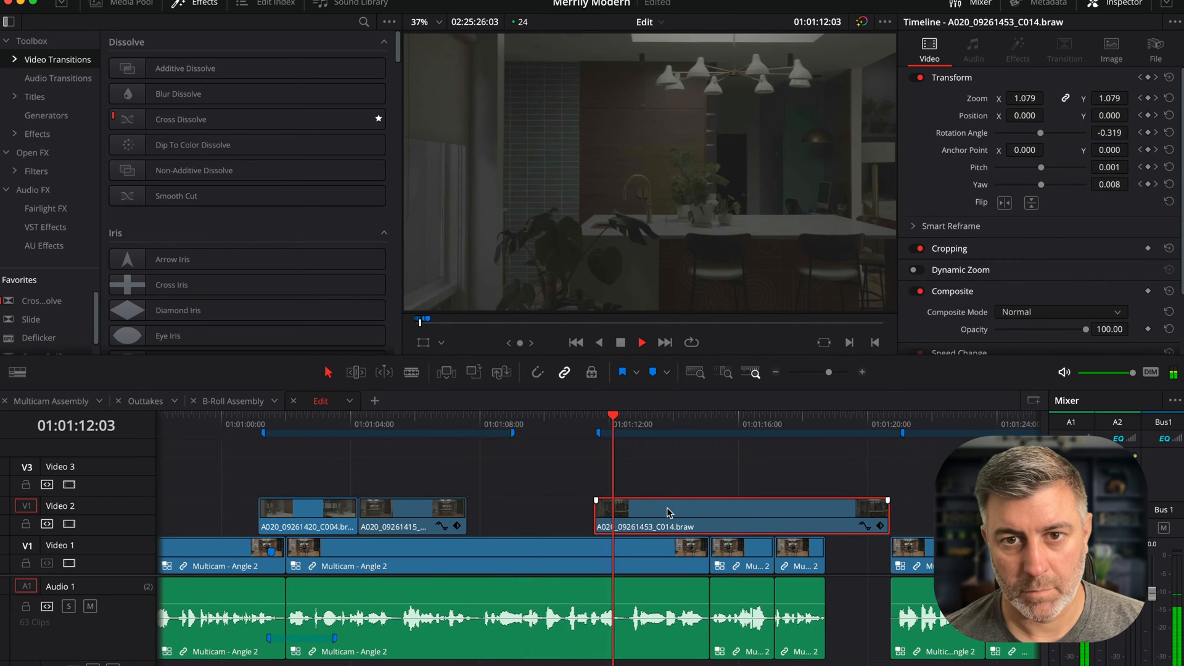
# - Shift the pasted C014 clip slightly later on Video 2 and play it back
pyautogui.moveTo(669, 511); pyautogui.dragTo(688, 511)
pyautogui.moveTo(690, 509); pyautogui.dragTo(689, 509)
pyautogui.press('space')
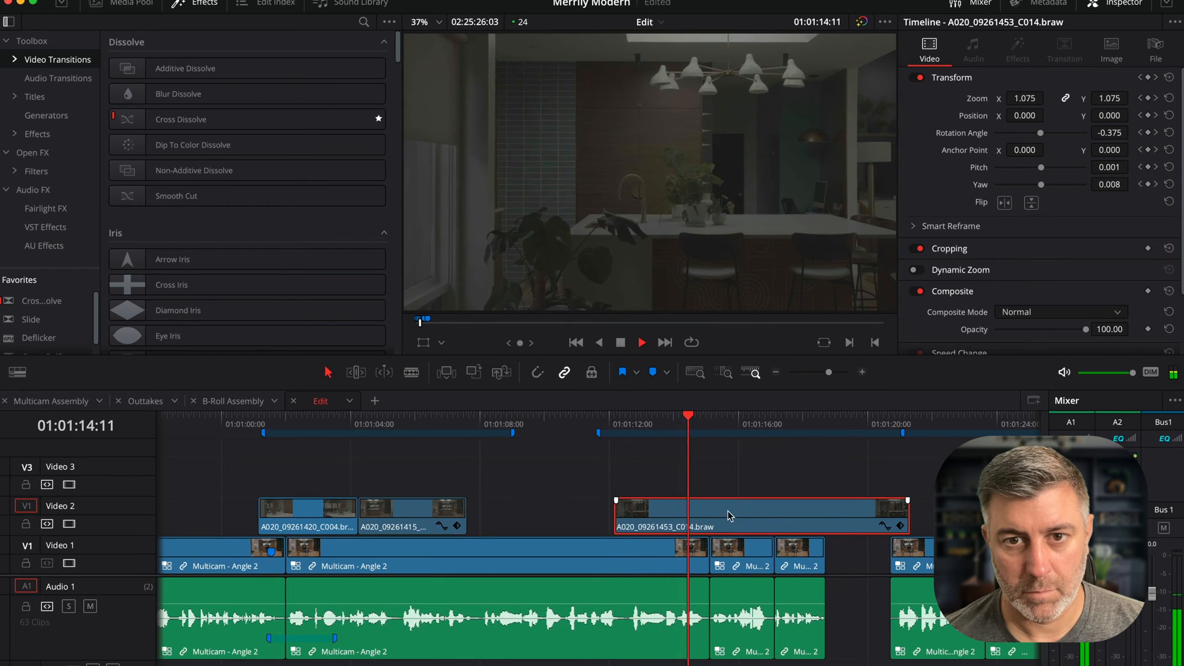
pyautogui.press('space')
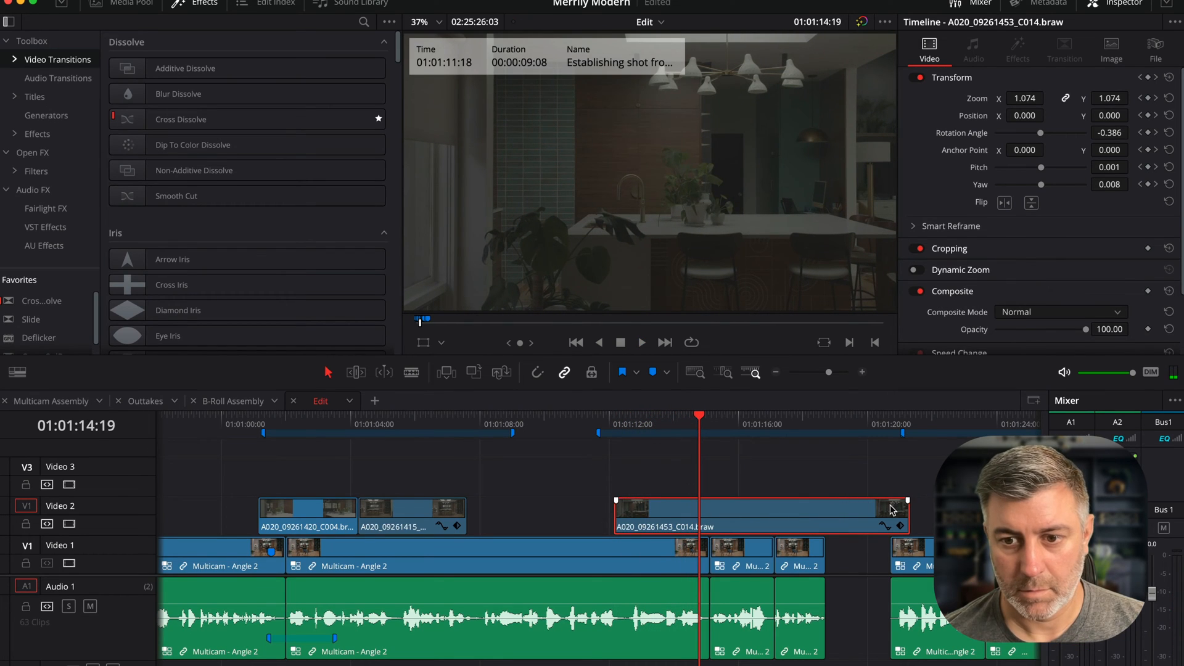
pyautogui.press('space')
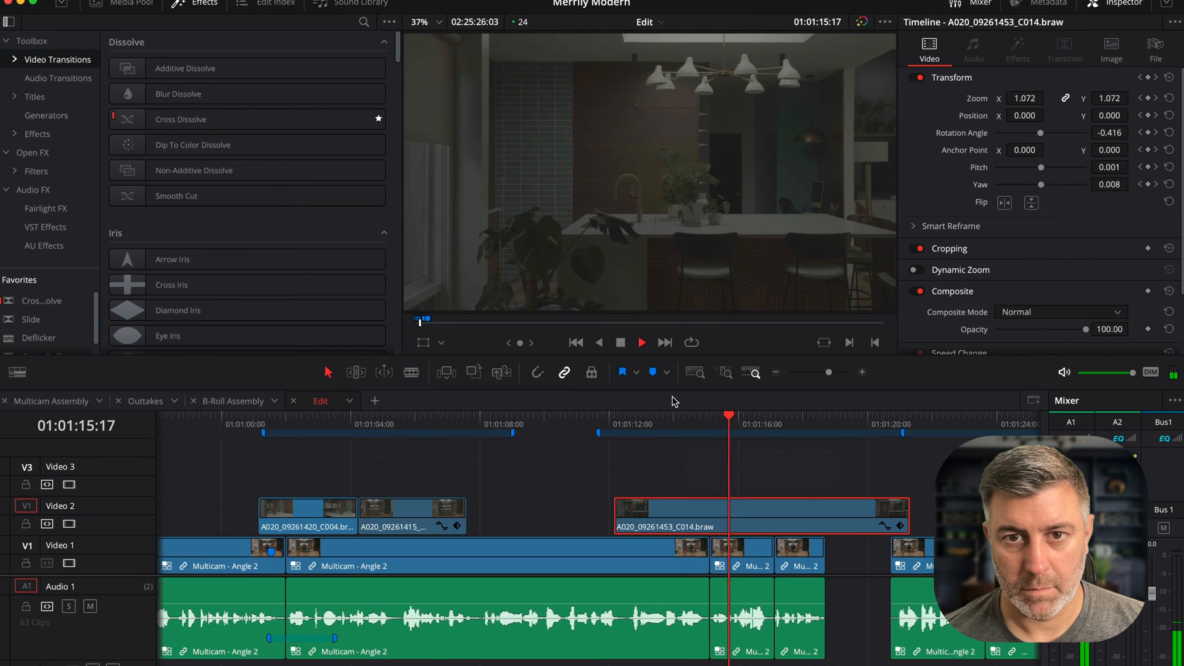
pyautogui.press('space')
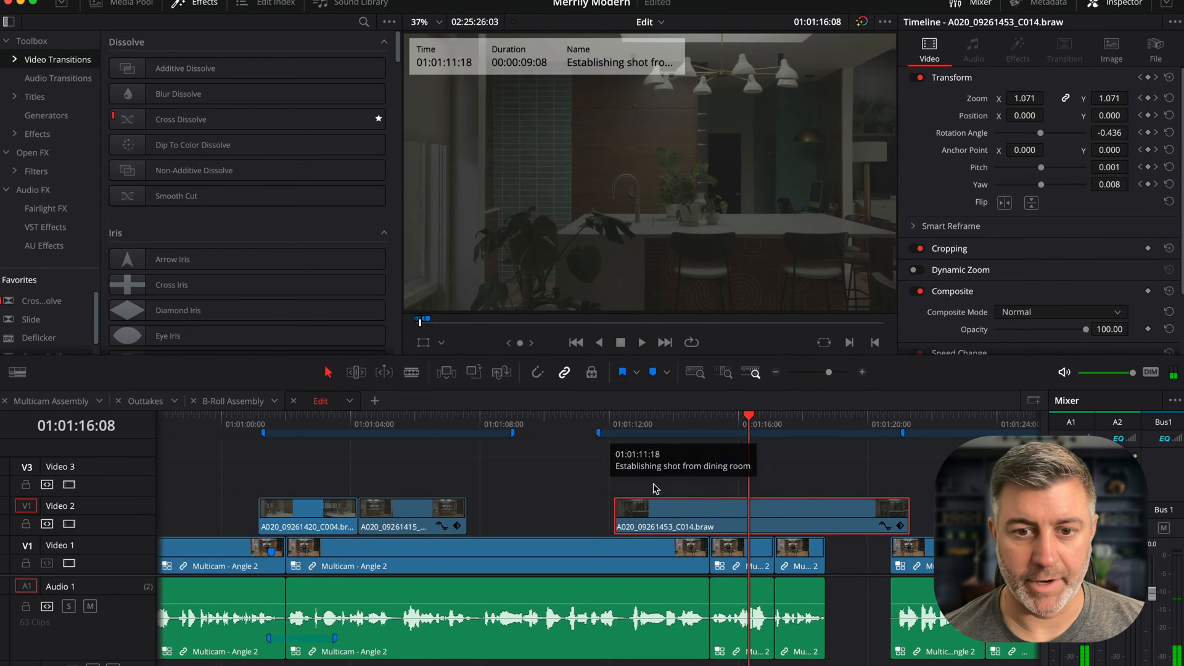
# - Replay the establishing shot section and trim the C014 clip's end back to about 01:01:15:15
pyautogui.click(603, 424)
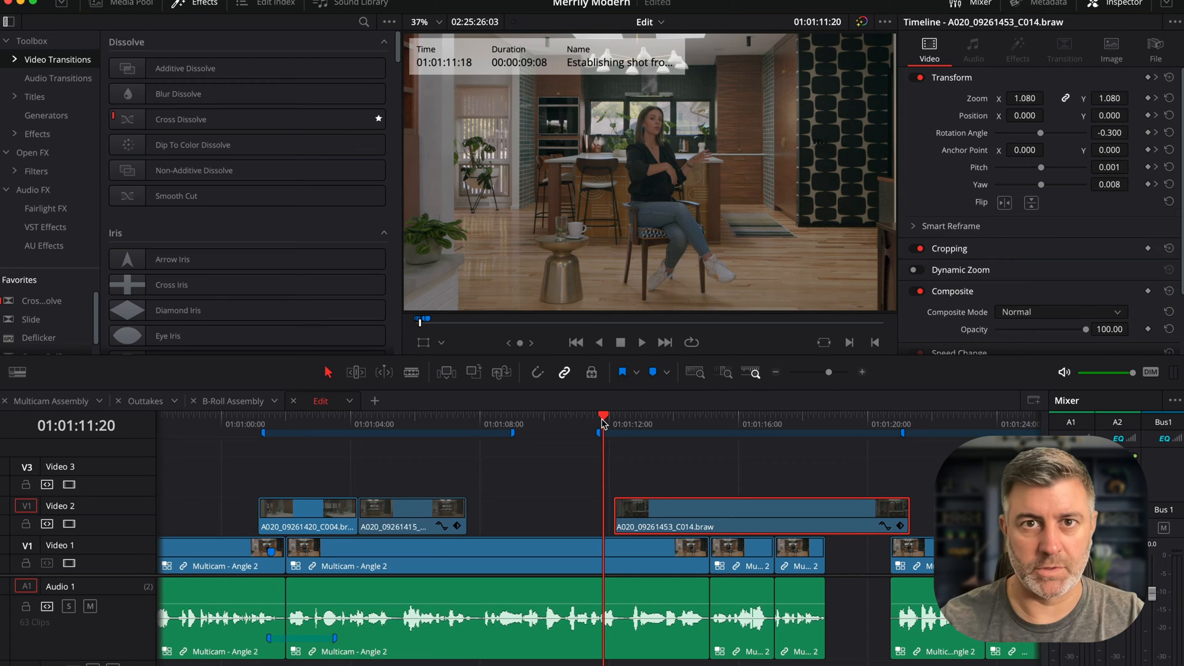
pyautogui.press('space')
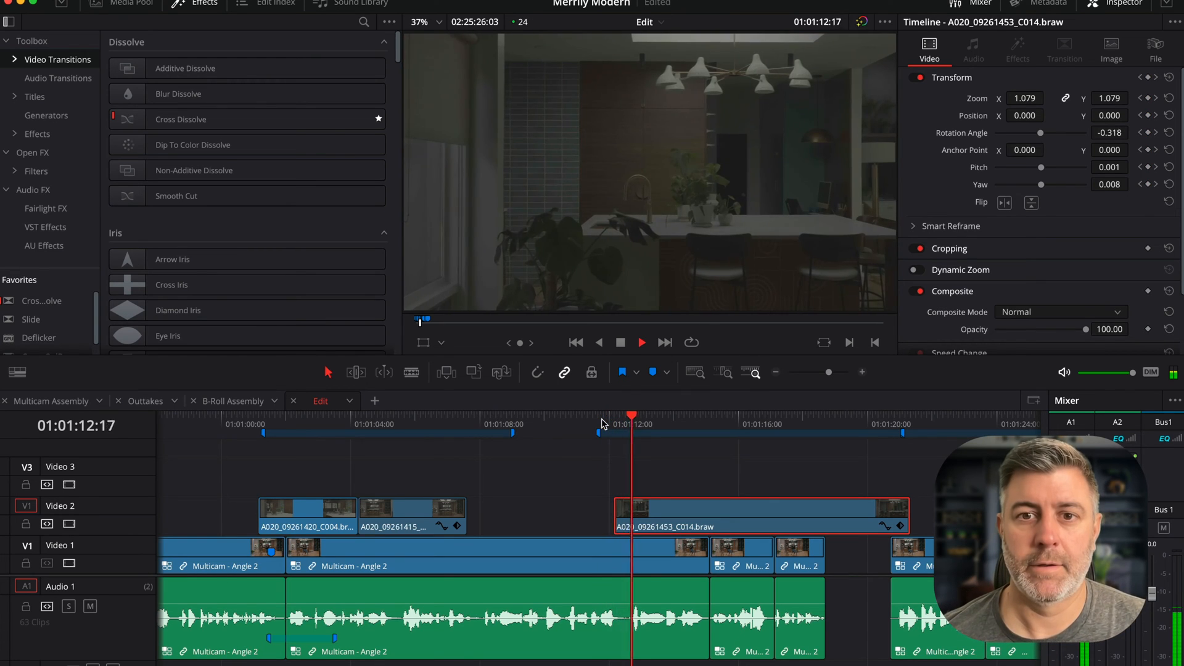
pyautogui.press('space')
pyautogui.click(490, 425)
pyautogui.press('space')
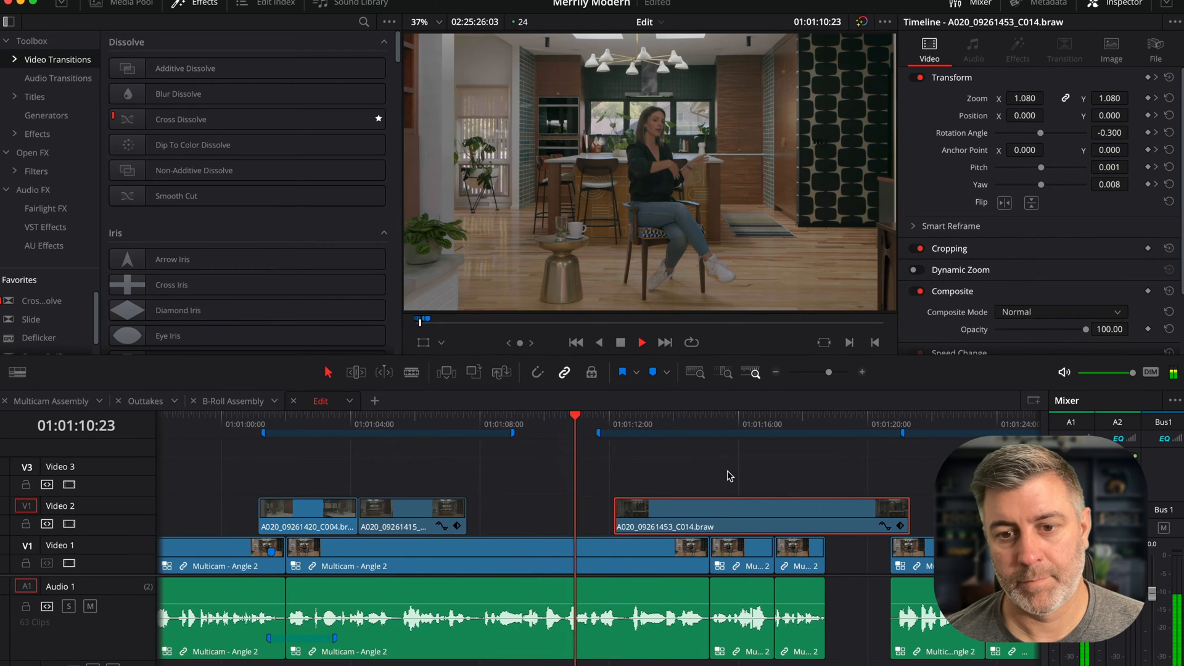
pyautogui.hscroll(4, 737, 471)
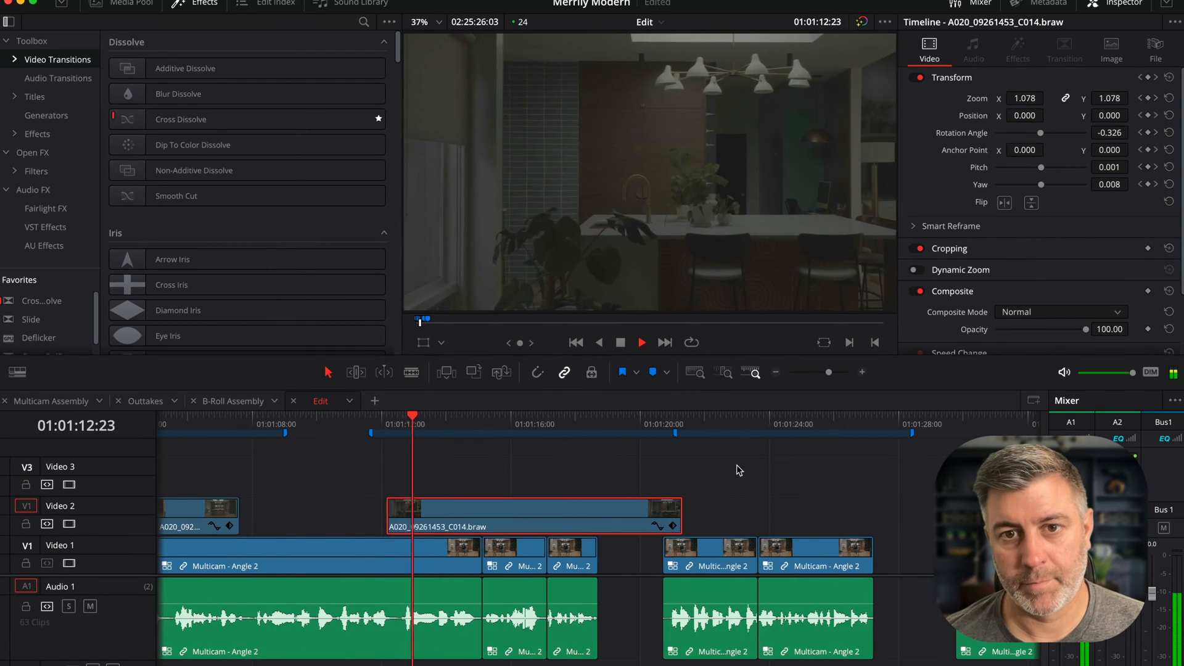
pyautogui.press('space')
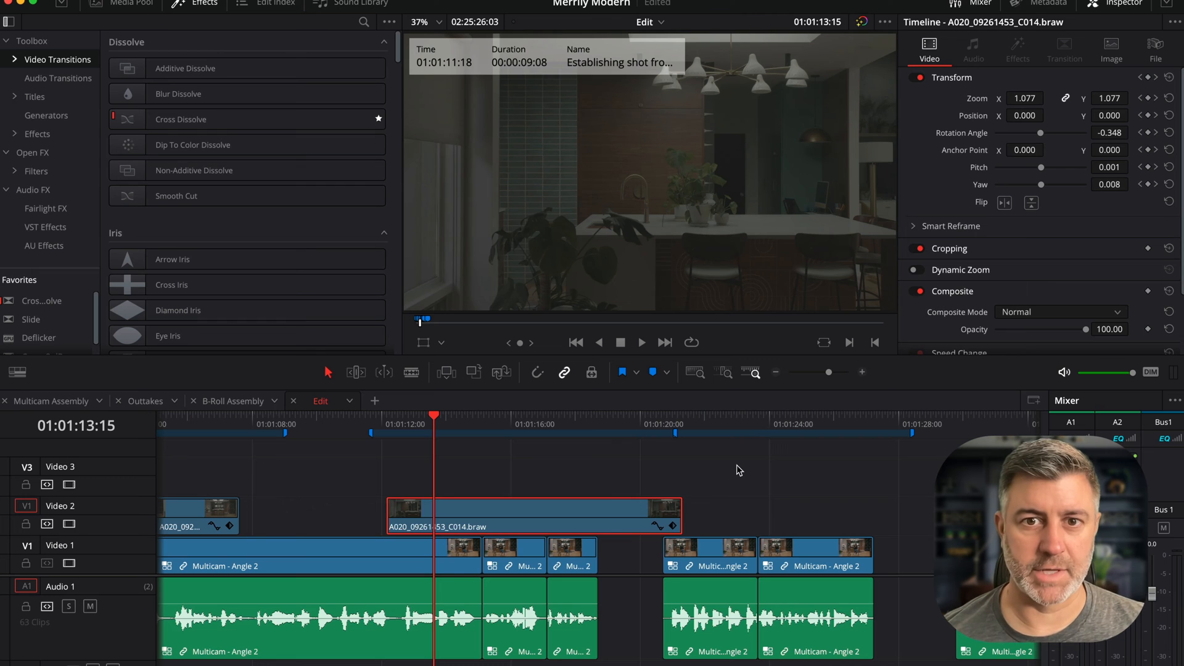
pyautogui.press('space')
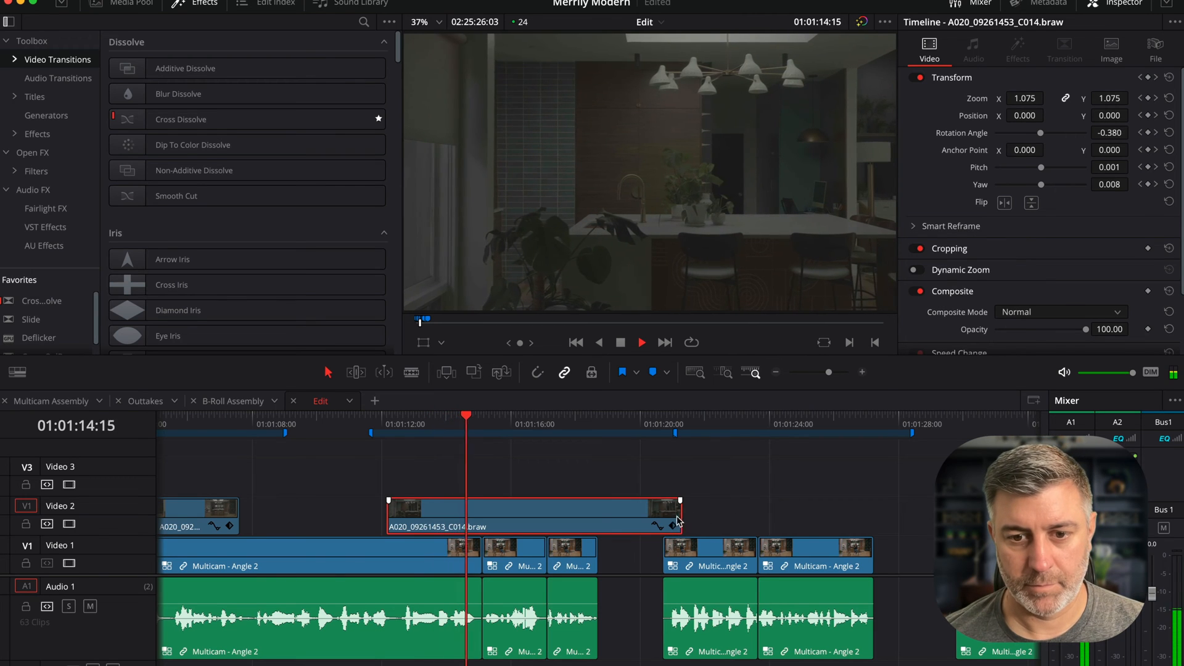
pyautogui.press('space')
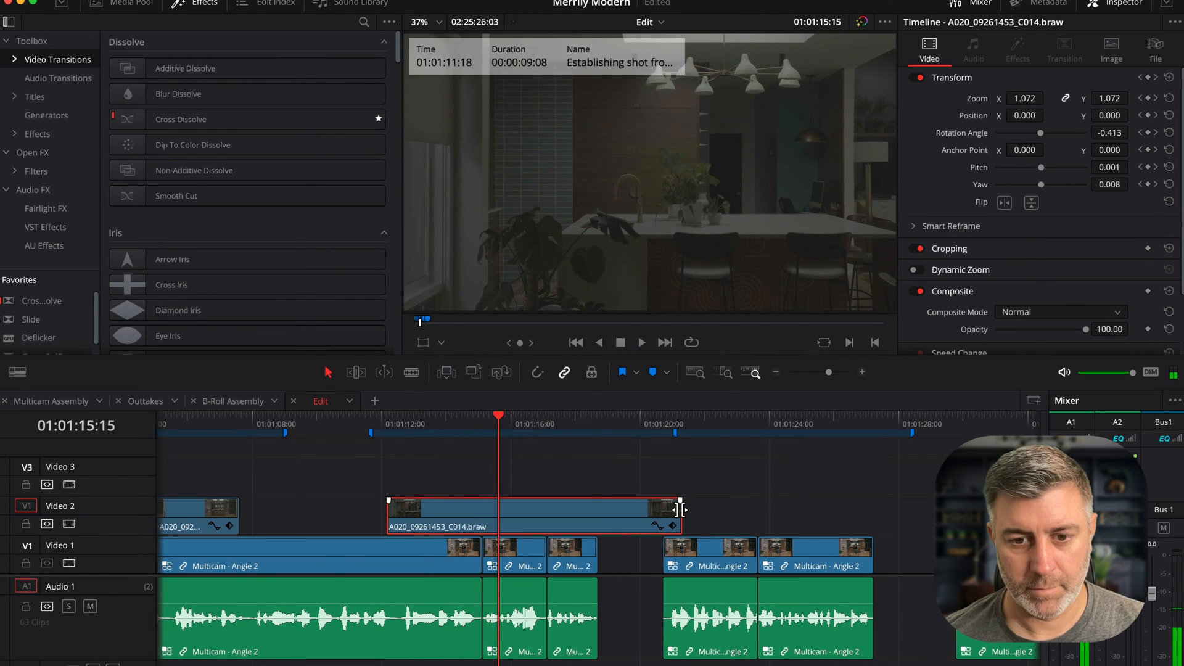
pyautogui.moveTo(680, 510); pyautogui.dragTo(495, 501)
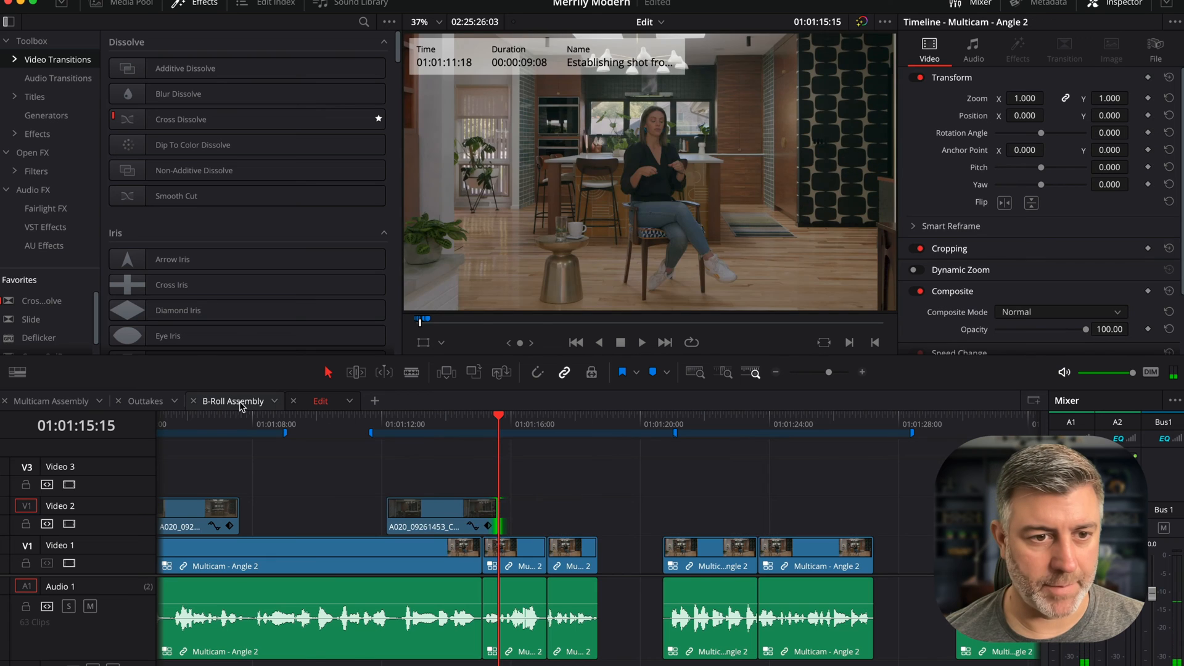
# - Copy the C015 clip from the B-Roll Assembly timeline, paste it on Video 2 right after the C014 clip, and play
pyautogui.click(233, 401)
pyautogui.moveTo(330, 424)
pyautogui.mouseDown()
pyautogui.moveTo(349, 424)
pyautogui.moveTo(333, 424)
pyautogui.mouseUp()
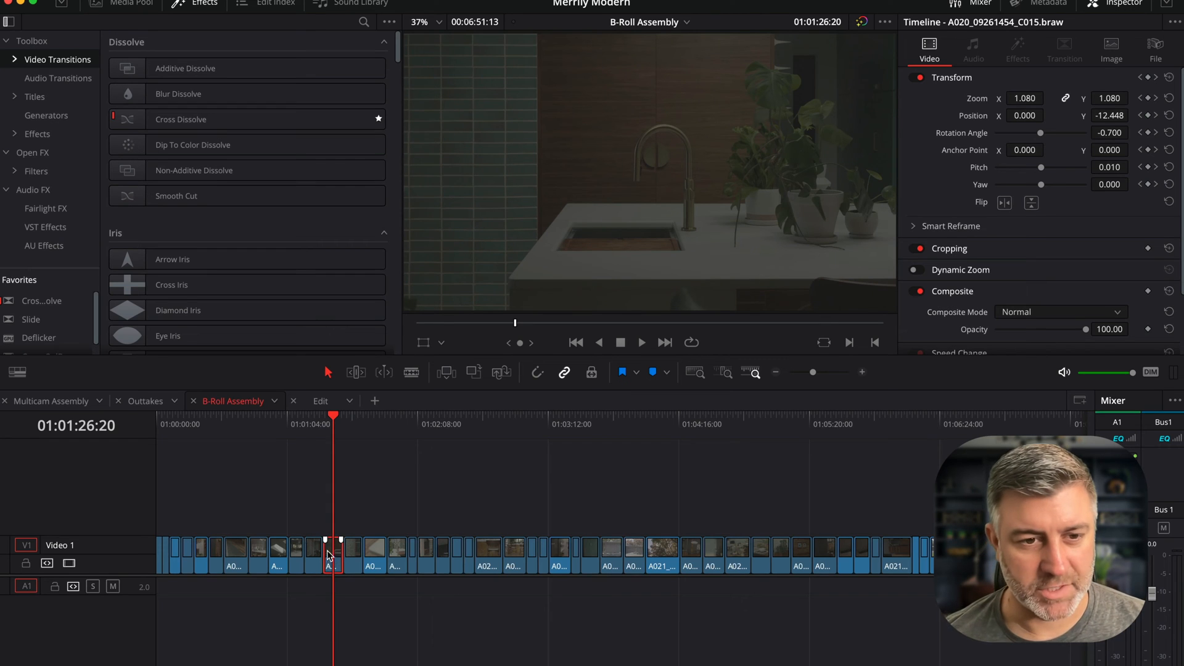
pyautogui.click(311, 401)
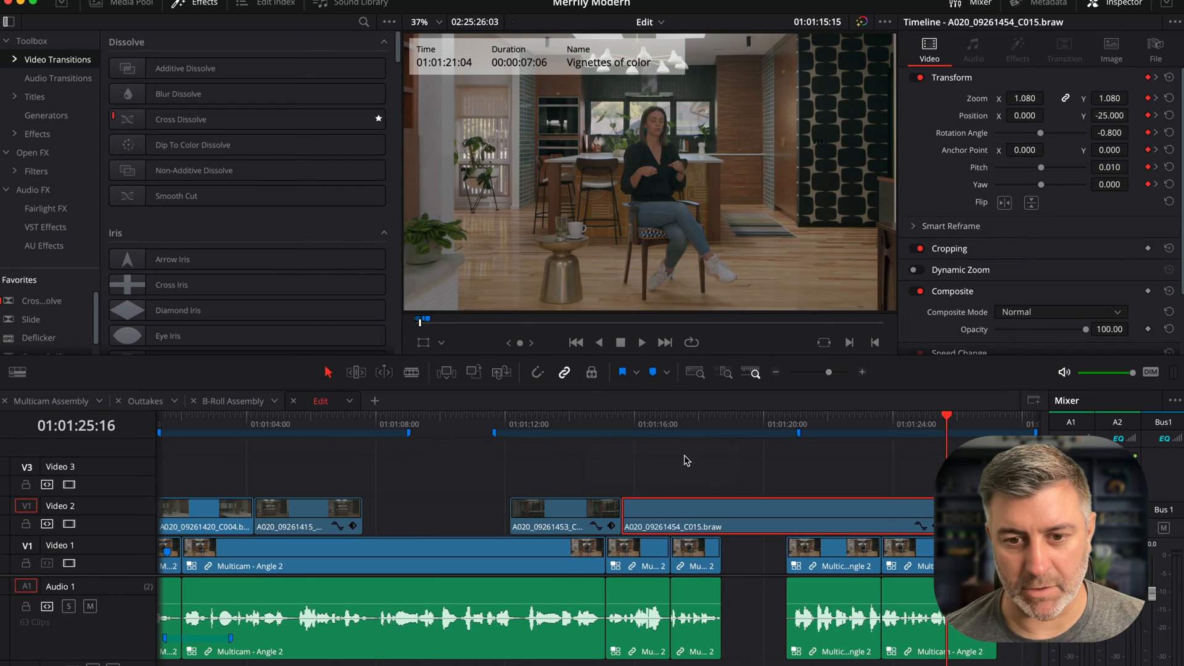
pyautogui.click(595, 425)
pyautogui.press('space')
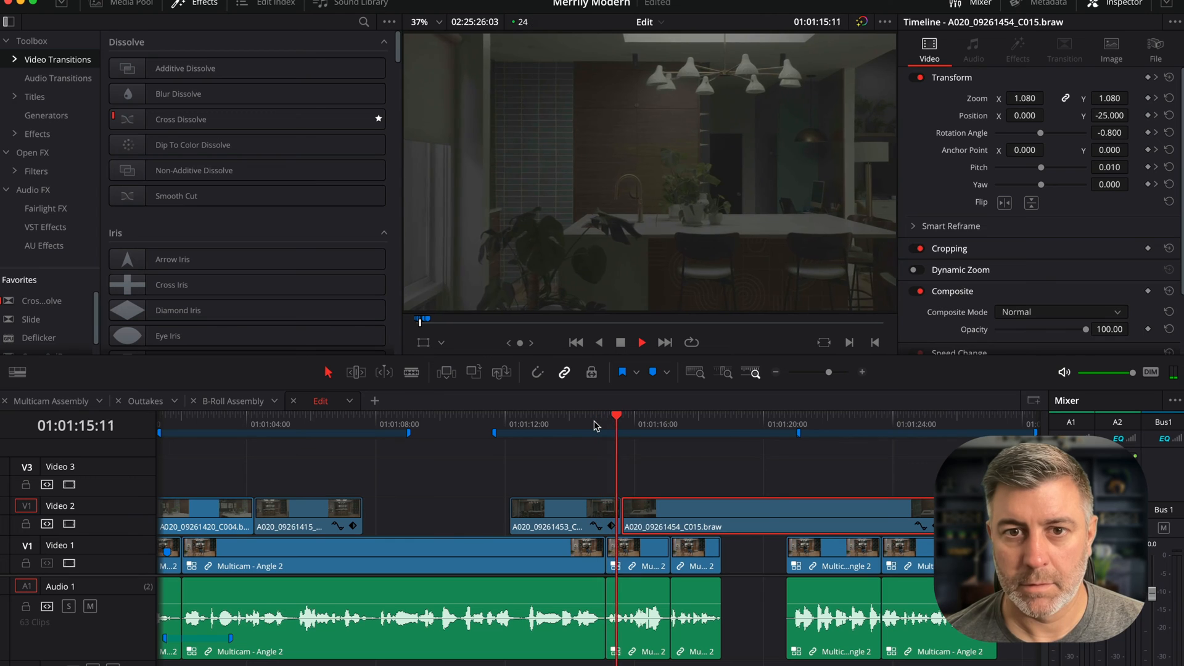
# - Play back the section and trim the C015 clip's end back to about 01:01:18:10
pyautogui.press('space')
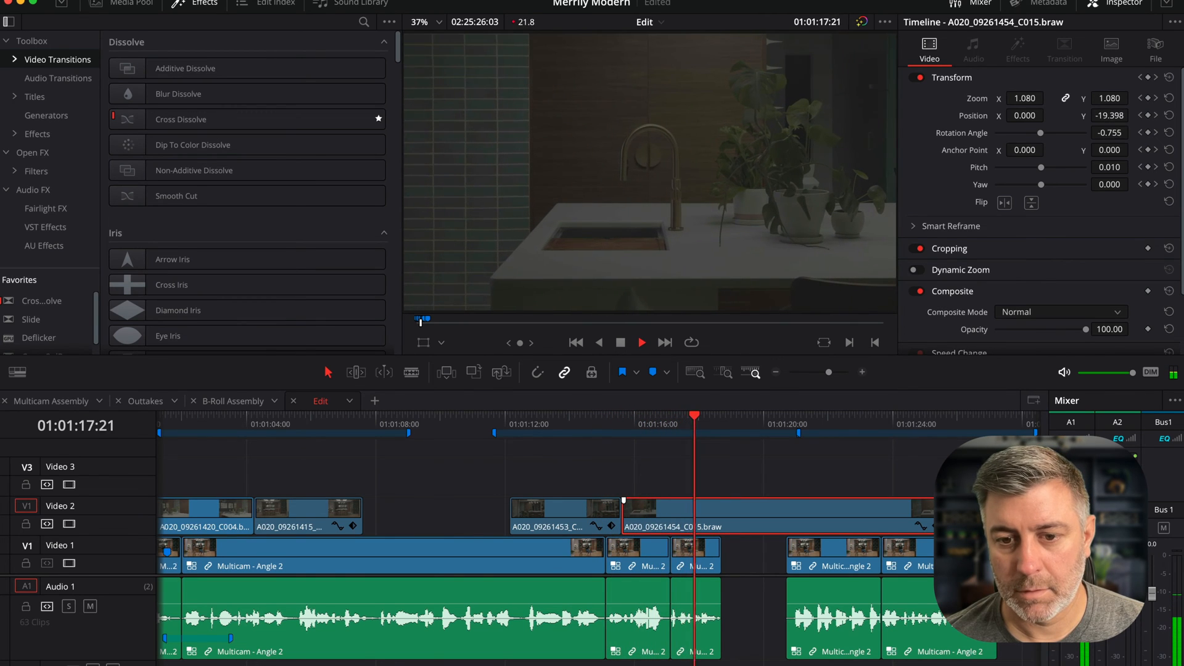
pyautogui.press('space')
pyautogui.moveTo(946, 501); pyautogui.dragTo(708, 501)
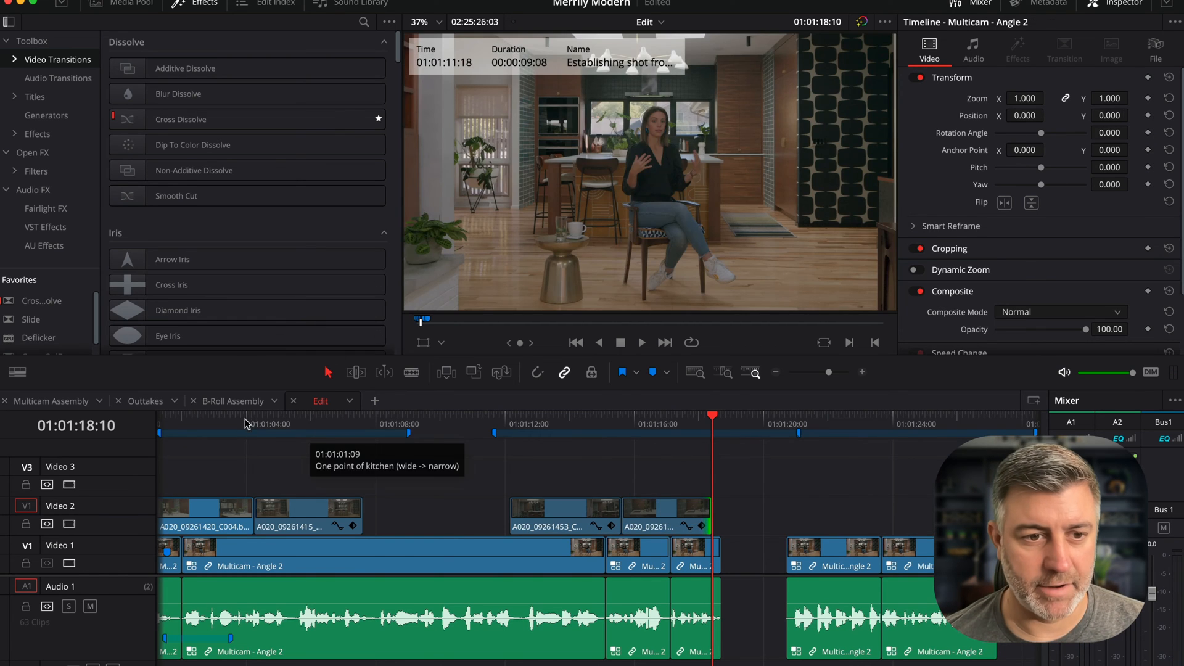
# - Copy the C023 clip from the B-Roll Assembly timeline and paste it on Video 2 of Edit right after the C015 clip
pyautogui.click(228, 402)
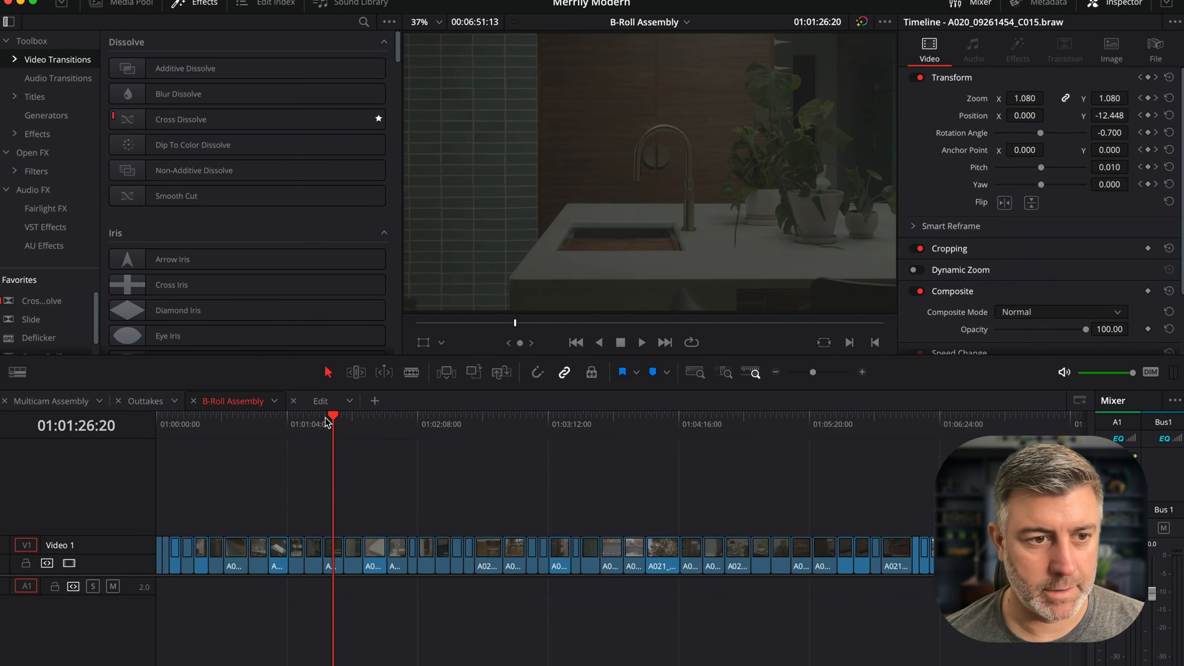
pyautogui.moveTo(326, 422); pyautogui.dragTo(460, 437)
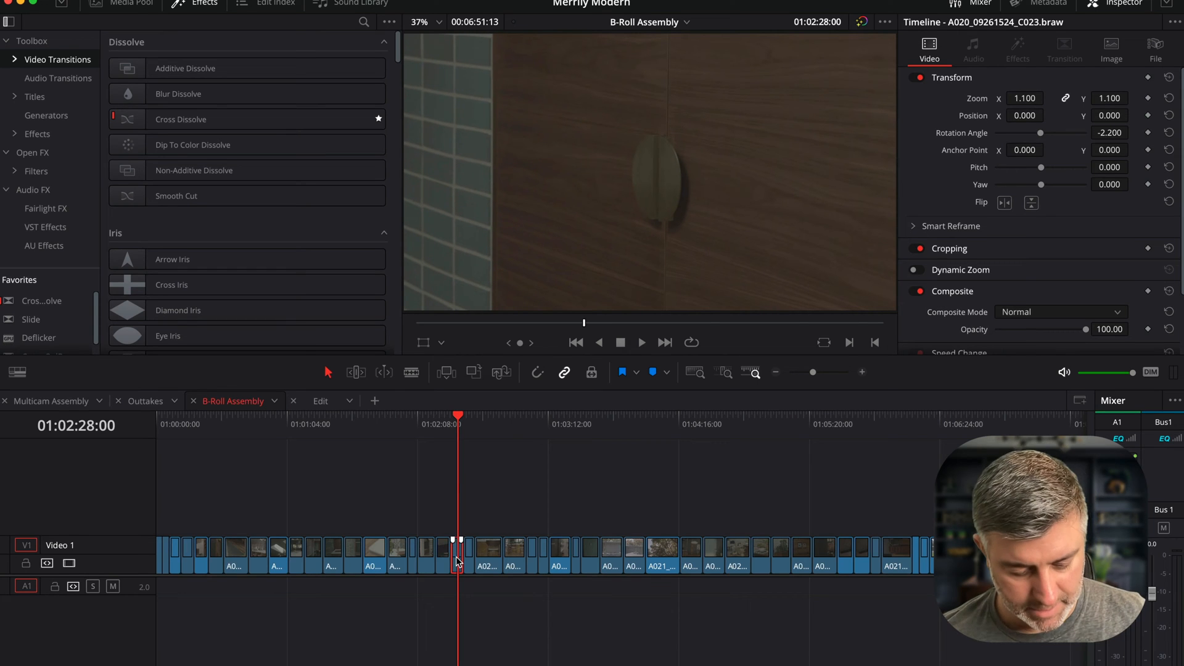
pyautogui.click(320, 402)
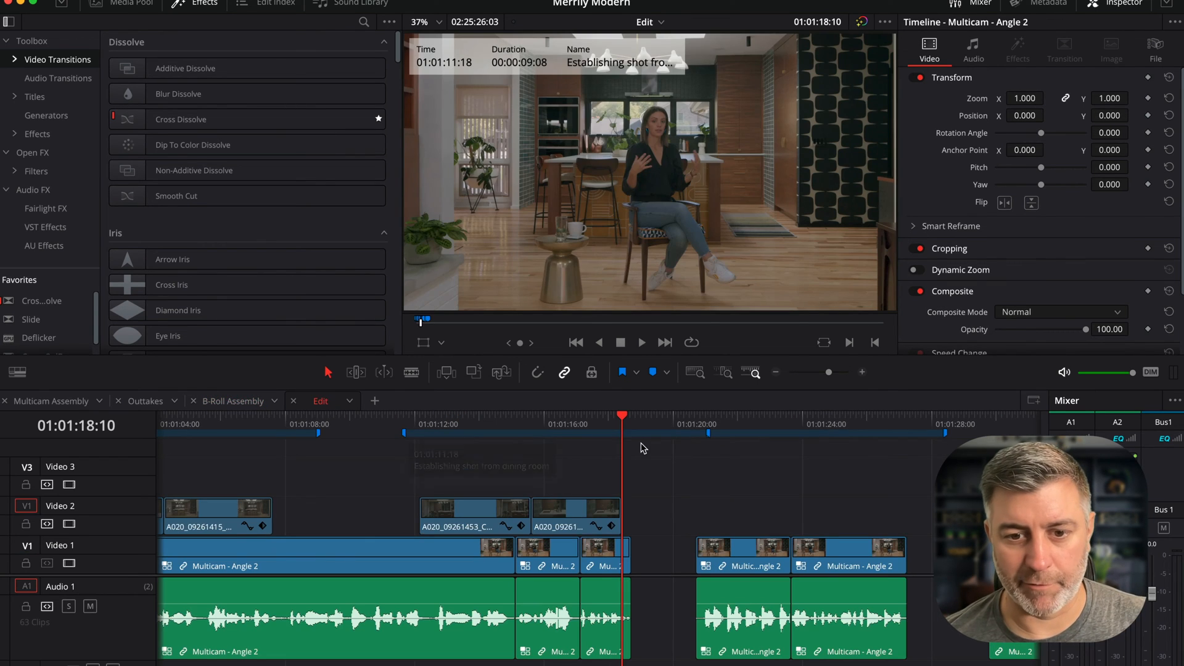
pyautogui.hotkey('ctrl', 'v')
pyautogui.moveTo(543, 419); pyautogui.dragTo(508, 426)
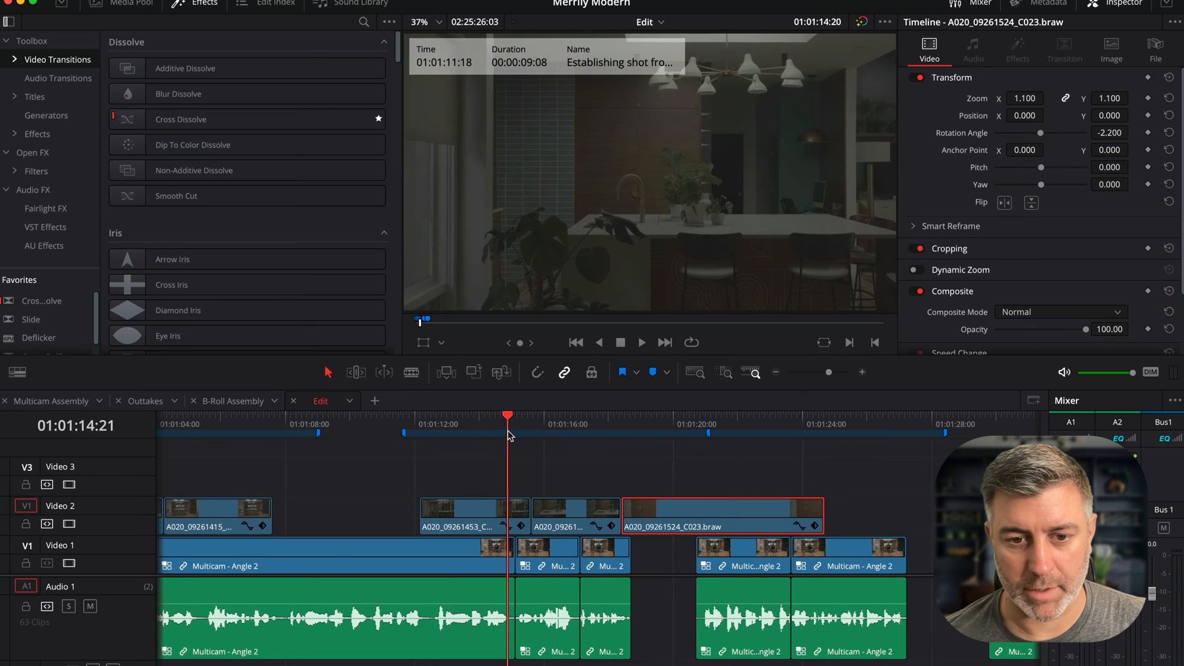
# - Play the pasted clip, then retime the C023 clip to 211% speed so it becomes shorter
pyautogui.press('space')
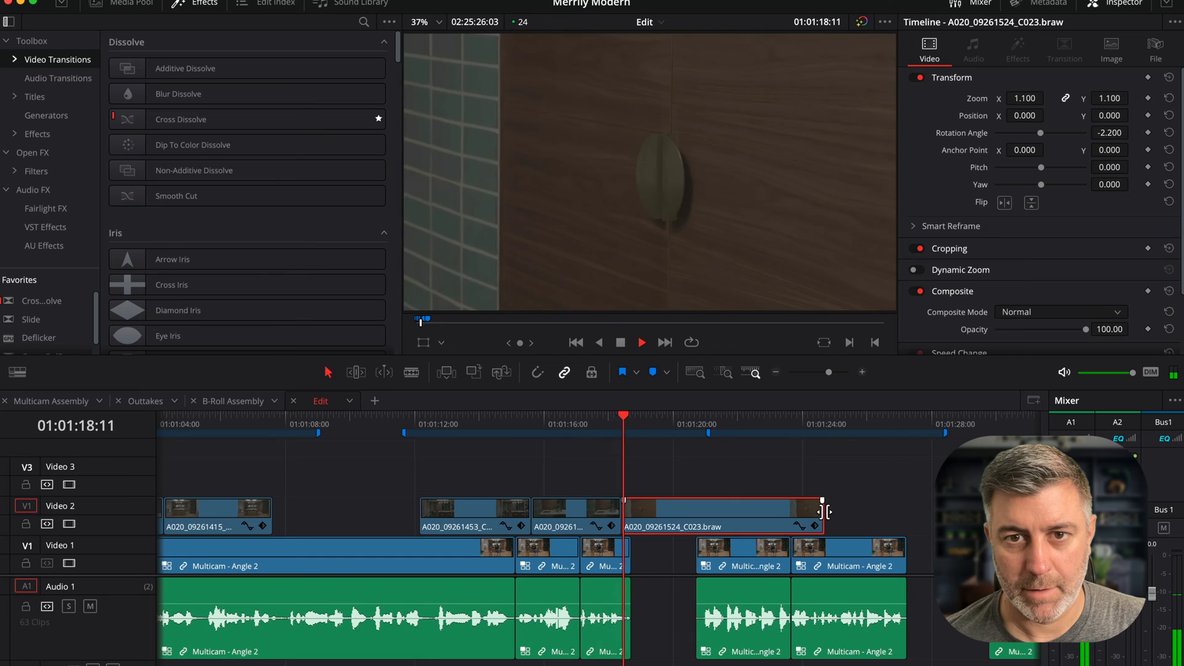
pyautogui.press('space')
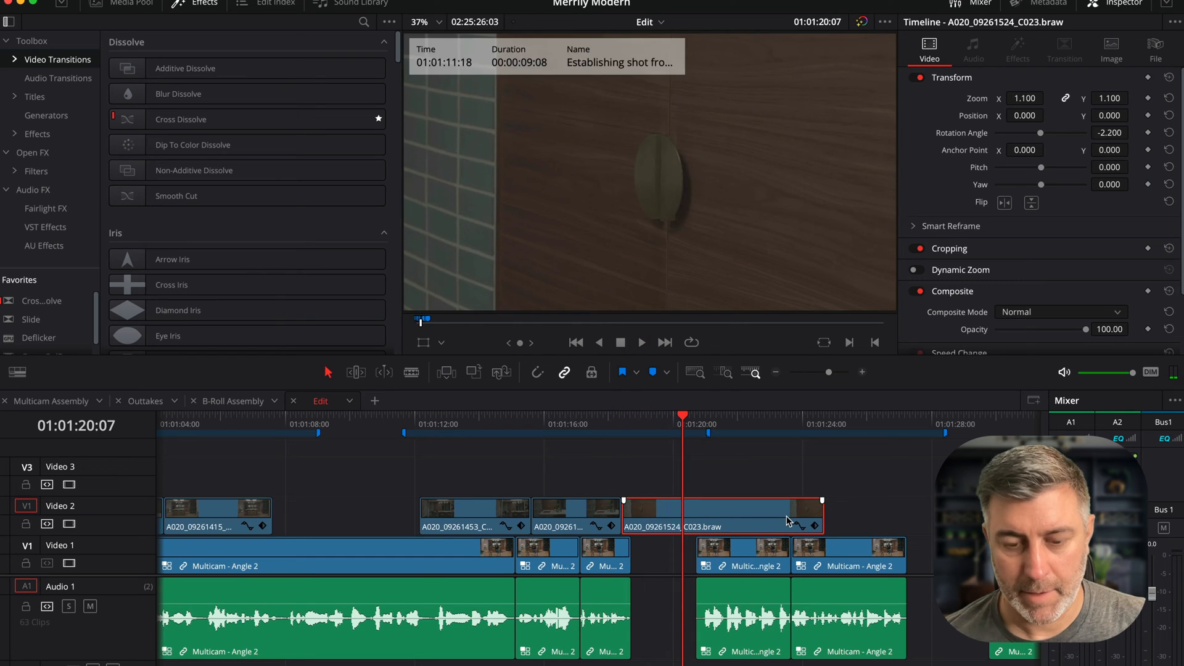
pyautogui.hotkey('ctrl', 'r')
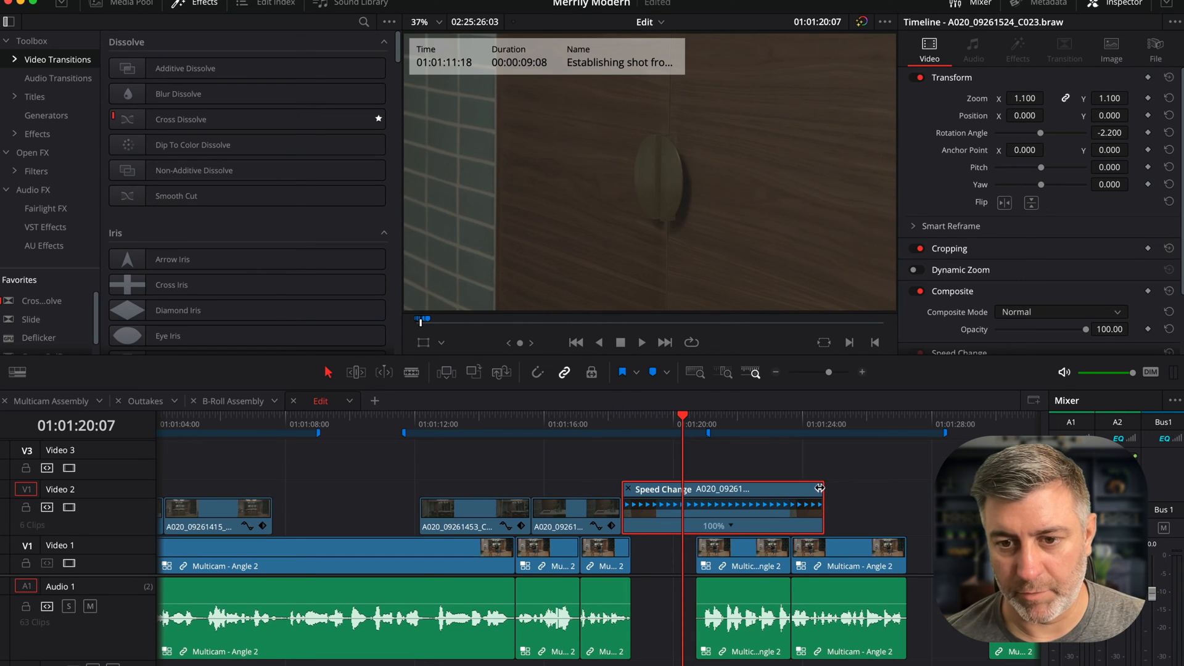
pyautogui.moveTo(819, 488); pyautogui.dragTo(723, 489)
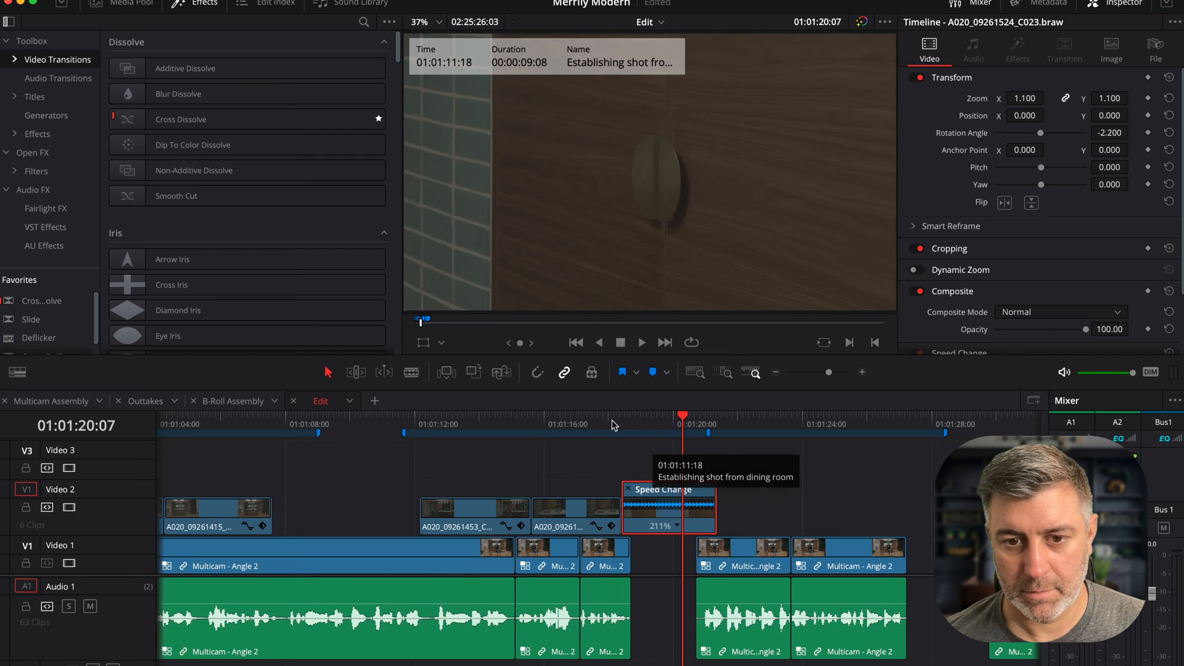
# - Play back the sped-up C023 clip and the following interview section to review the edit
pyautogui.click(596, 419)
pyautogui.press('space')
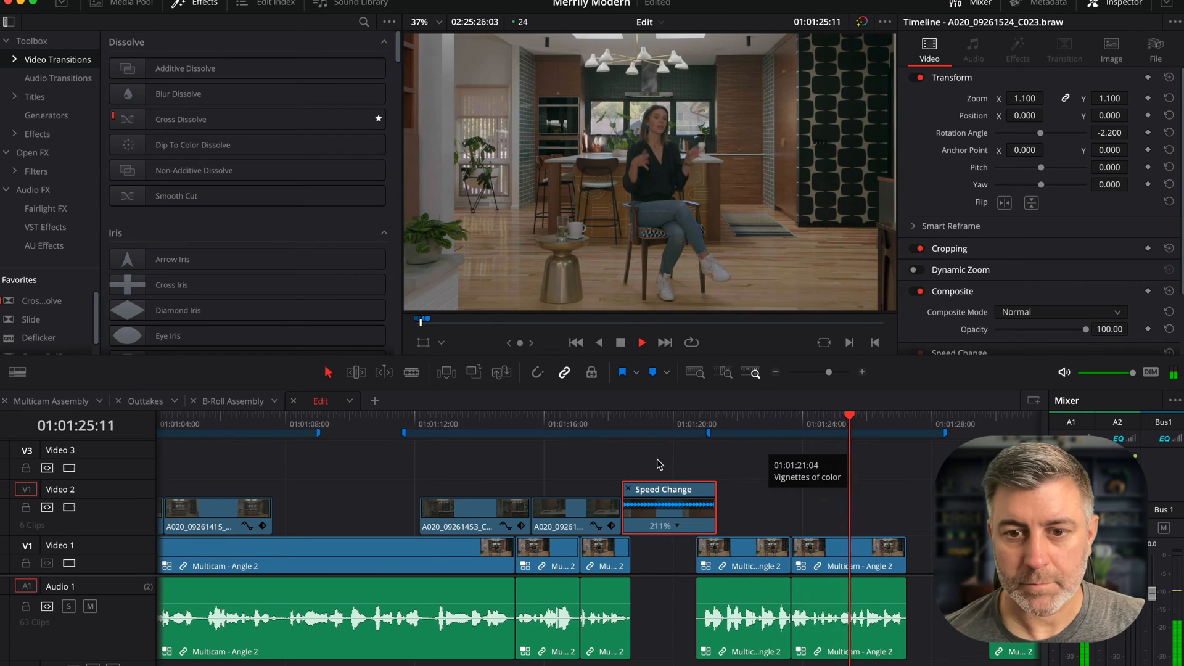
pyautogui.hscroll(3, 628, 447)
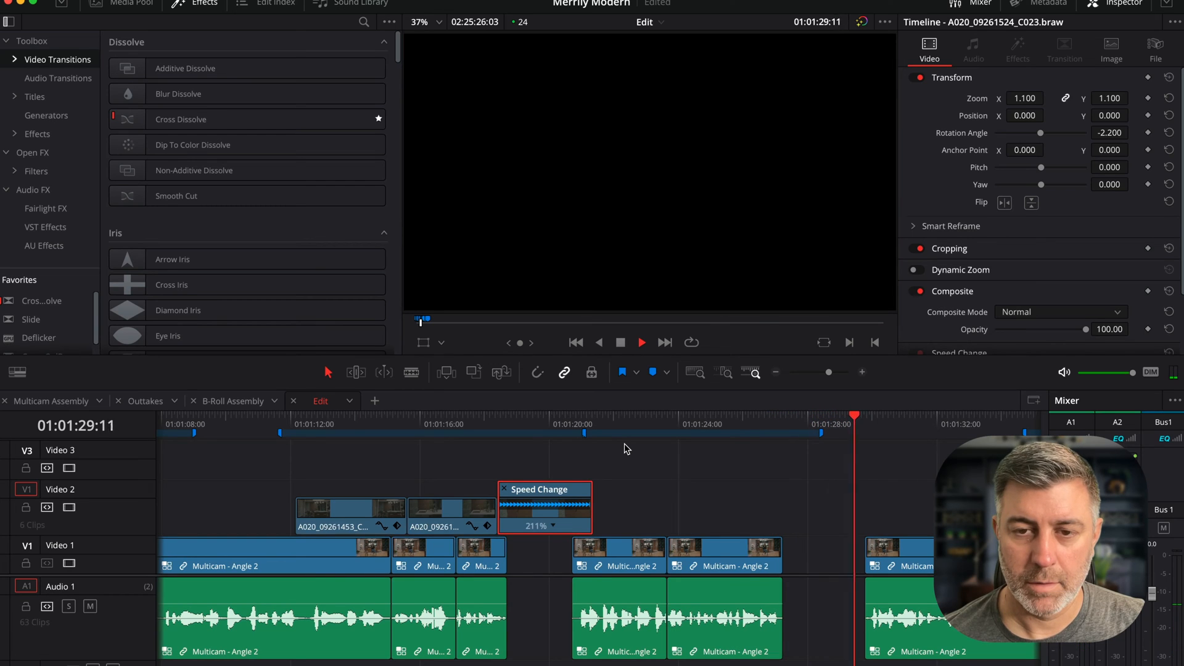
pyautogui.press('space')
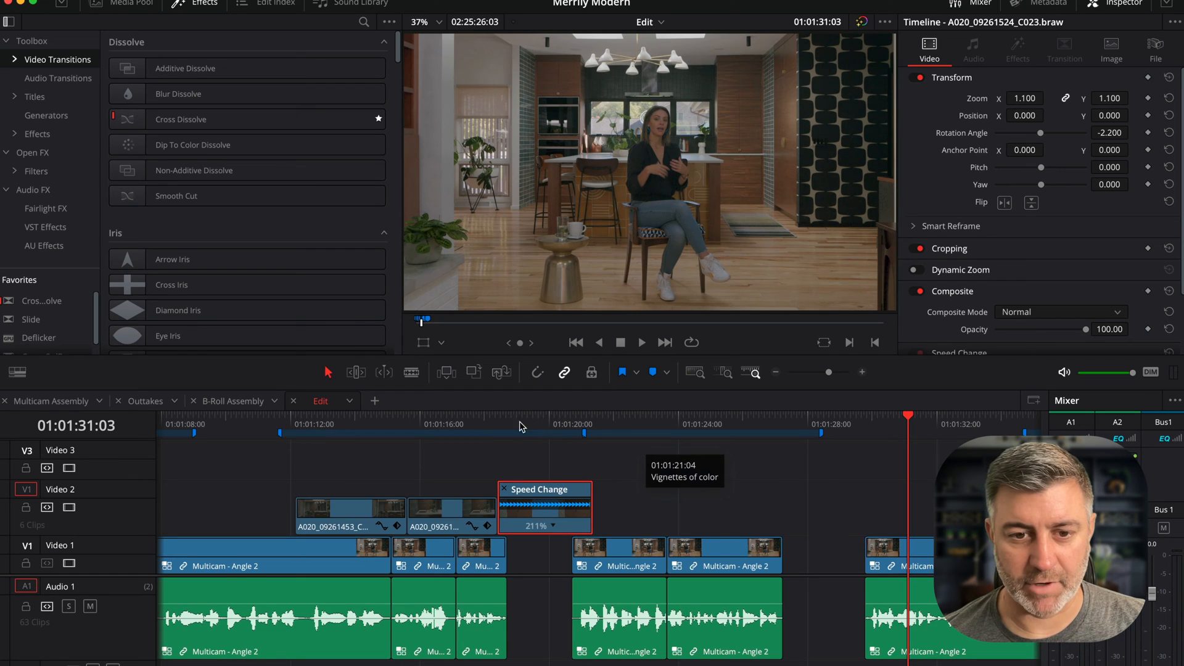
pyautogui.click(553, 426)
pyautogui.press('space')
pyautogui.hscroll(5, 771, 469)
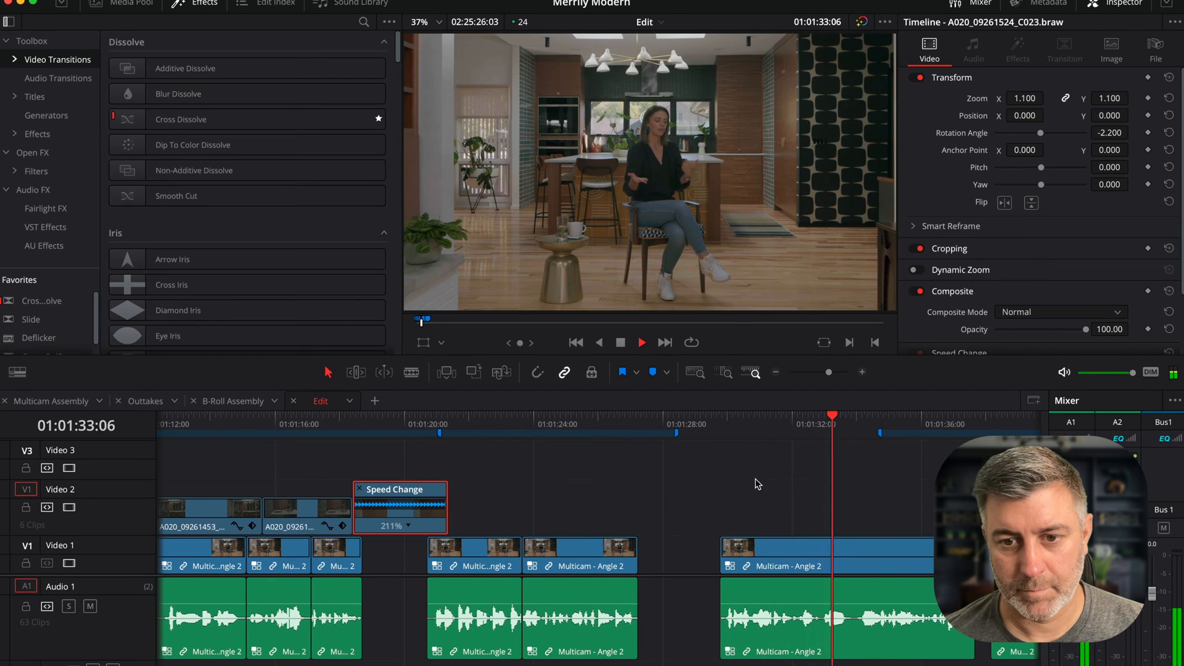
pyautogui.press('space')
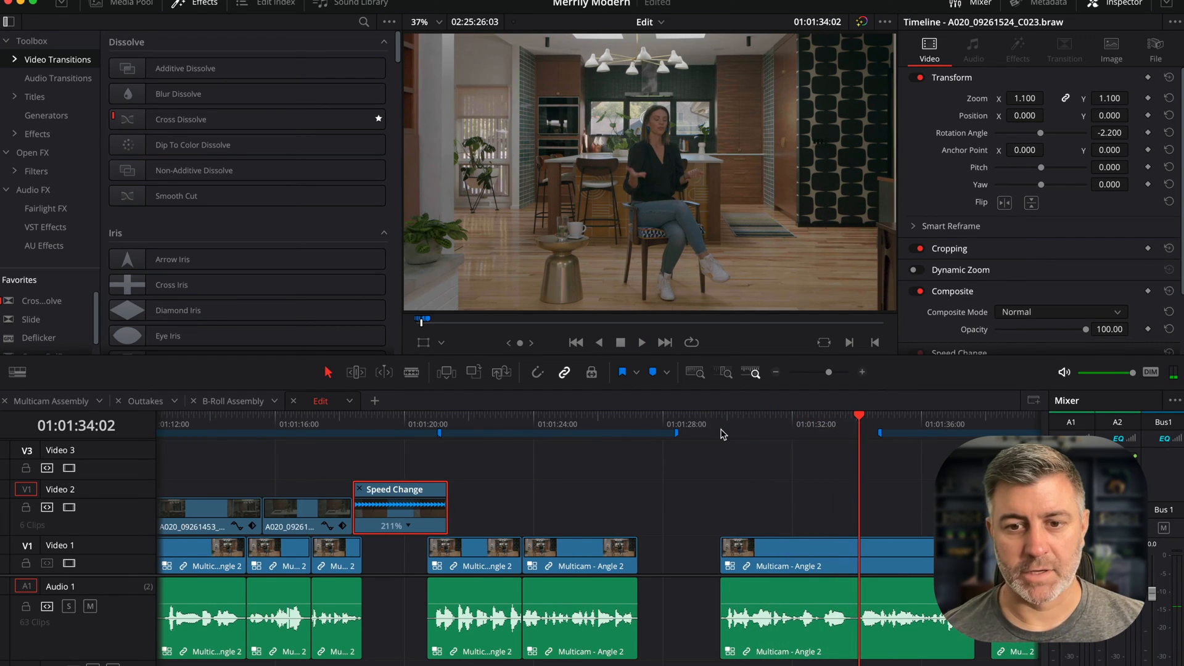
pyautogui.moveTo(724, 434); pyautogui.dragTo(865, 432)
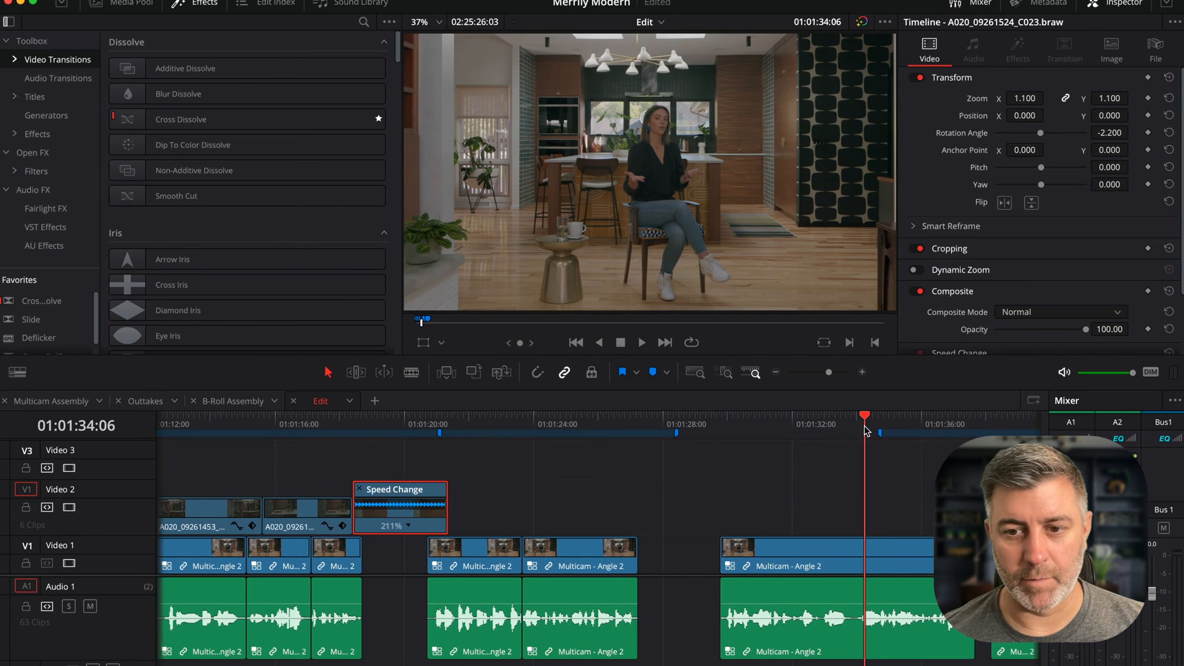
pyautogui.hscroll(5, 800, 475)
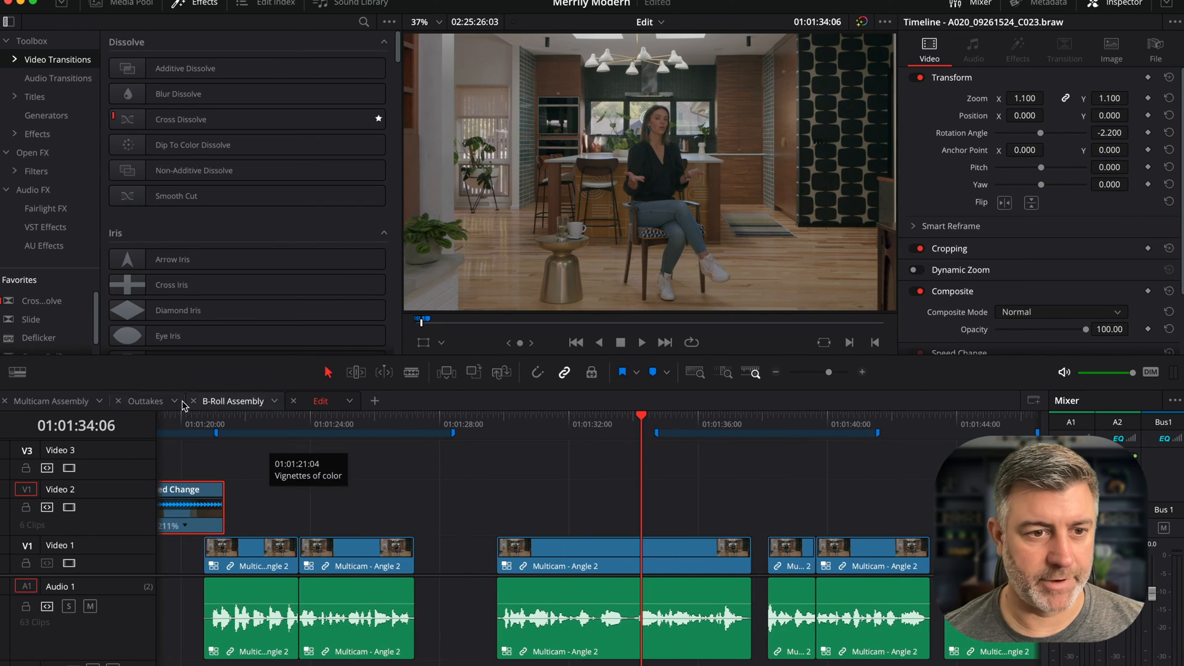
# - Copy the C021 clip from the B-Roll Assembly timeline and paste it onto Video 2 of Edit at the Vignettes of color marker
pyautogui.click(226, 405)
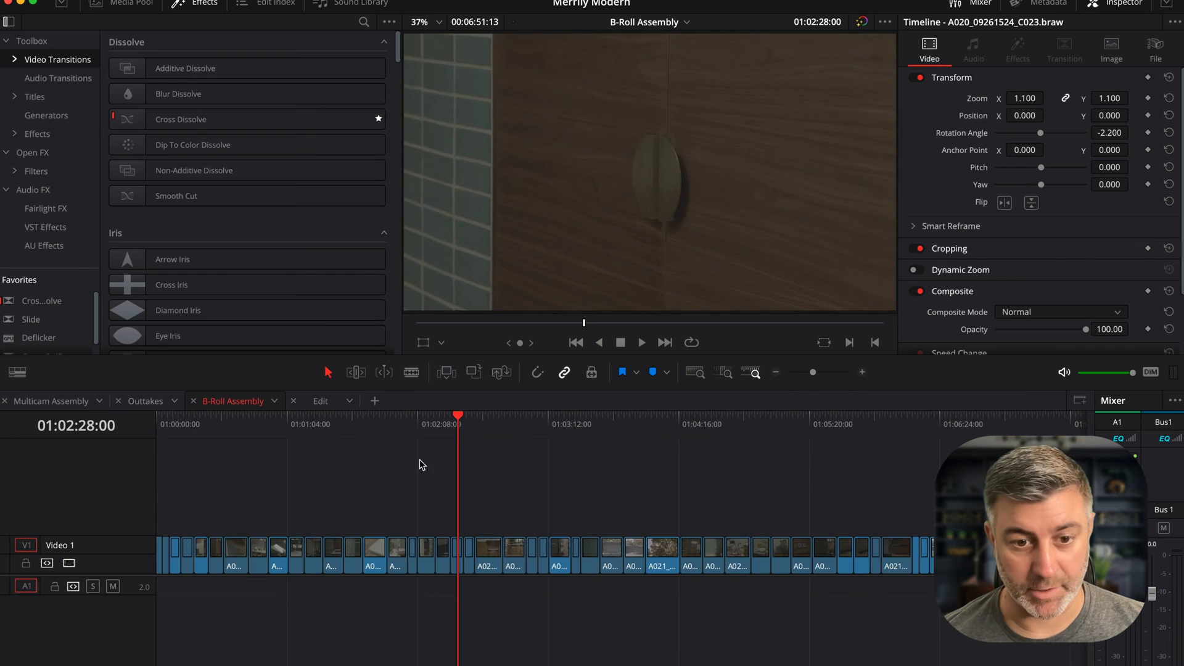
pyautogui.moveTo(457, 422); pyautogui.dragTo(427, 424)
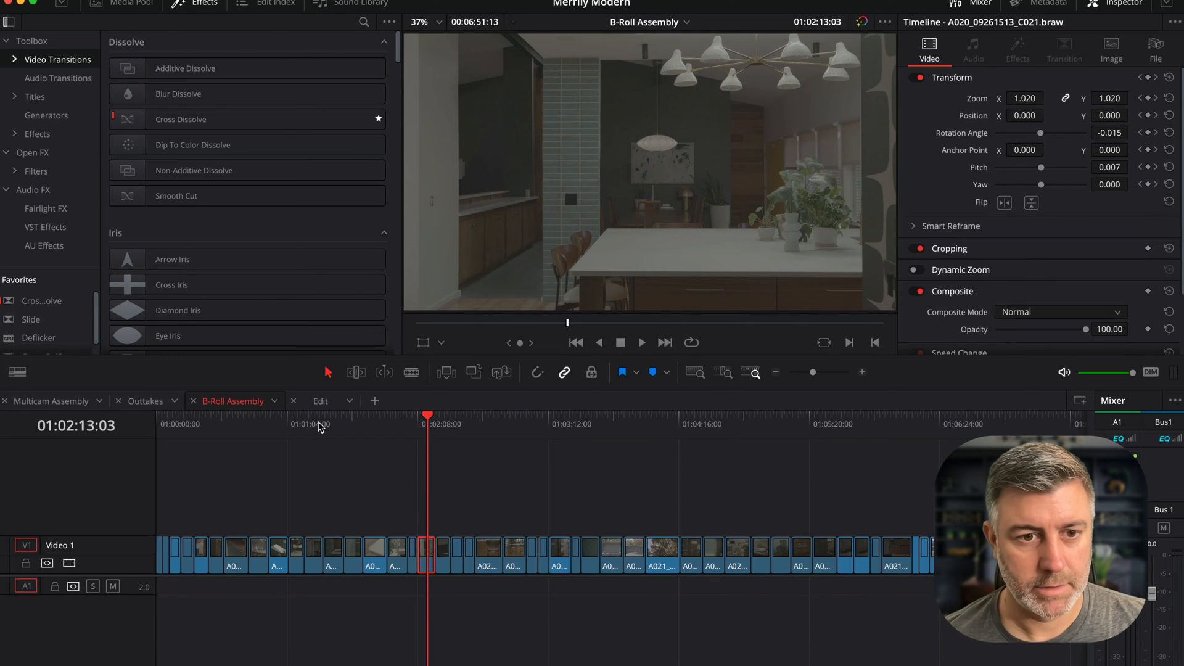
pyautogui.click(321, 400)
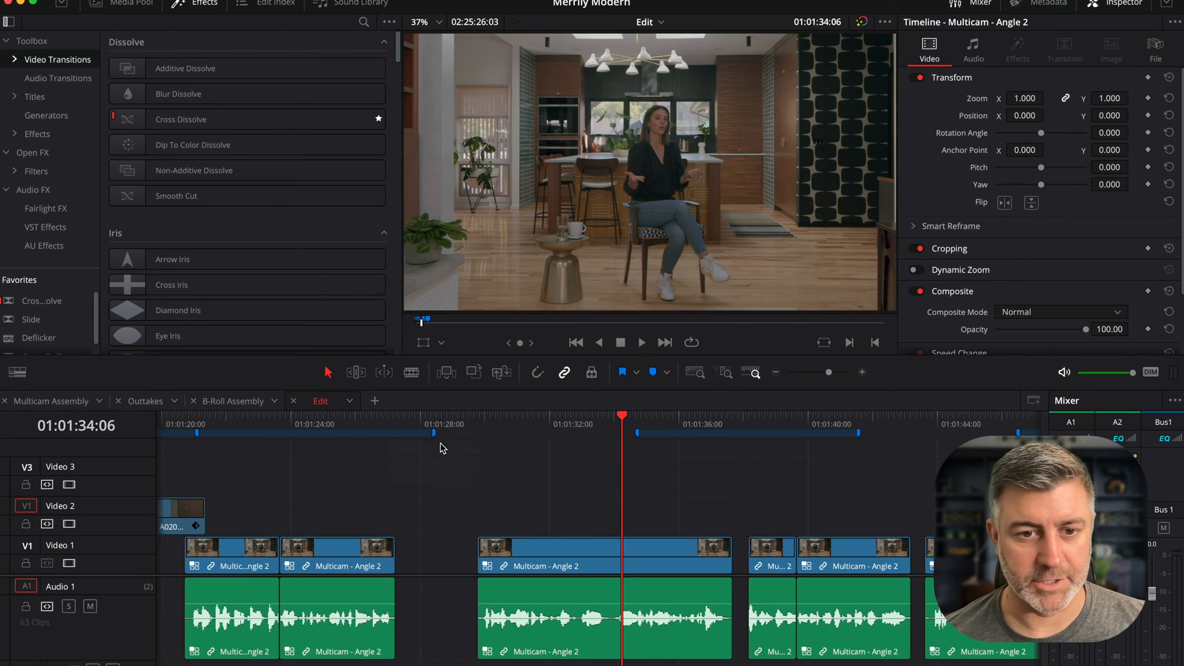
pyautogui.hscroll(-5, 290, 432)
pyautogui.click(349, 426)
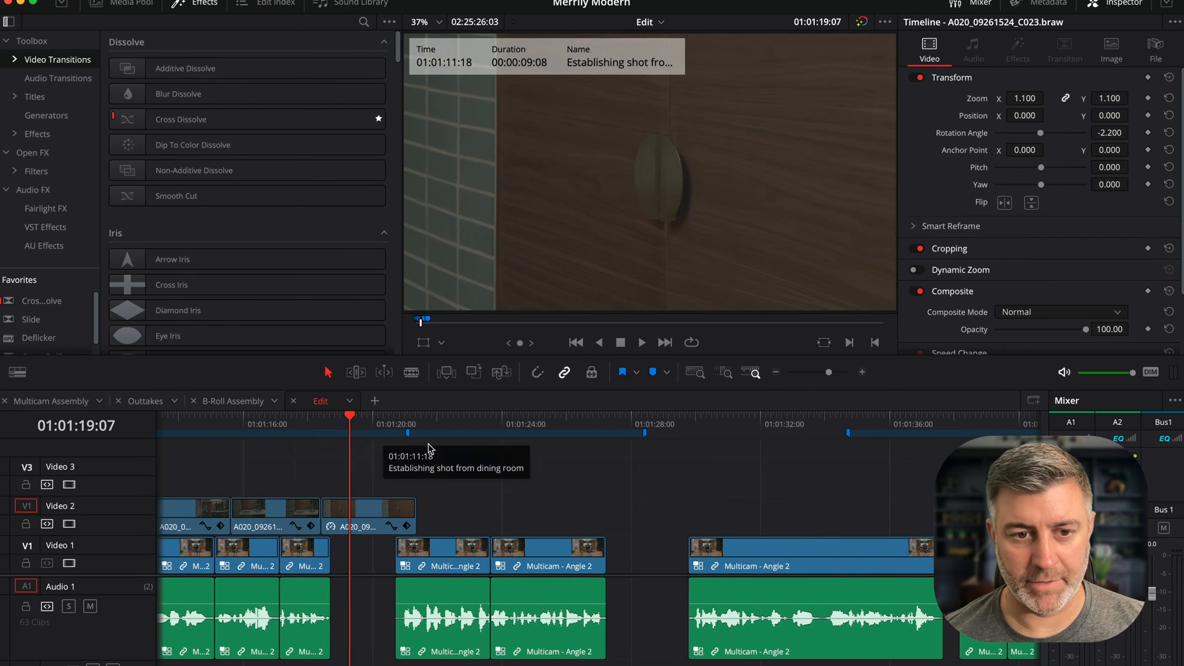
pyautogui.press('space')
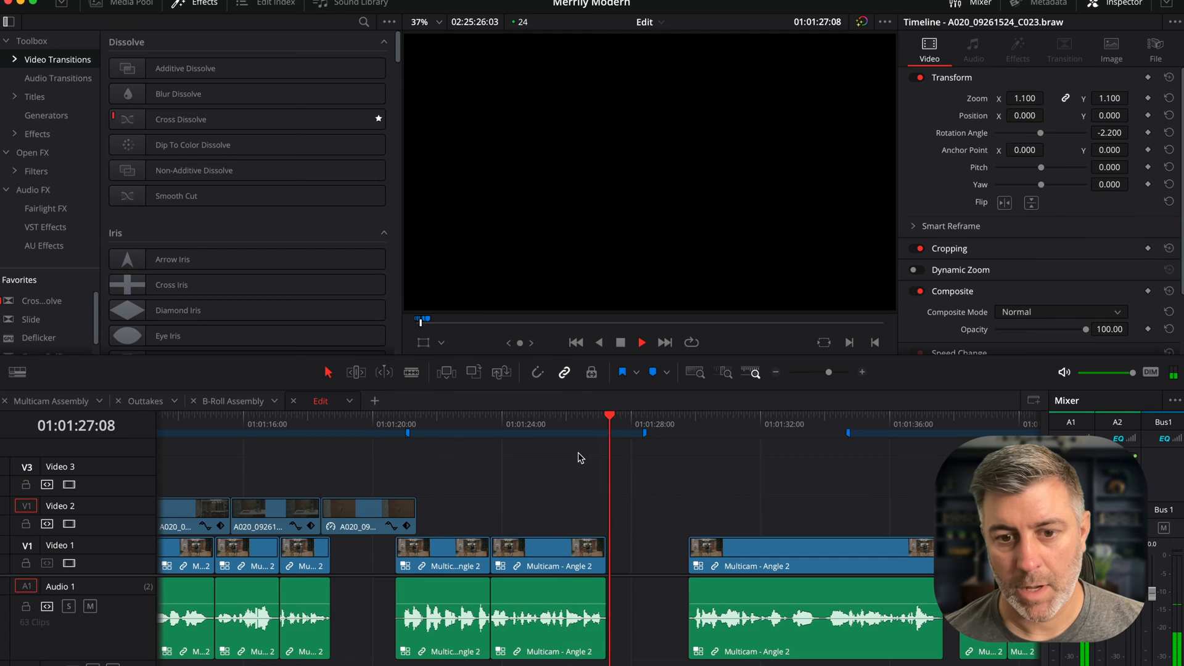
pyautogui.press('space')
pyautogui.press('space')
pyautogui.press('space')
pyautogui.click(520, 424)
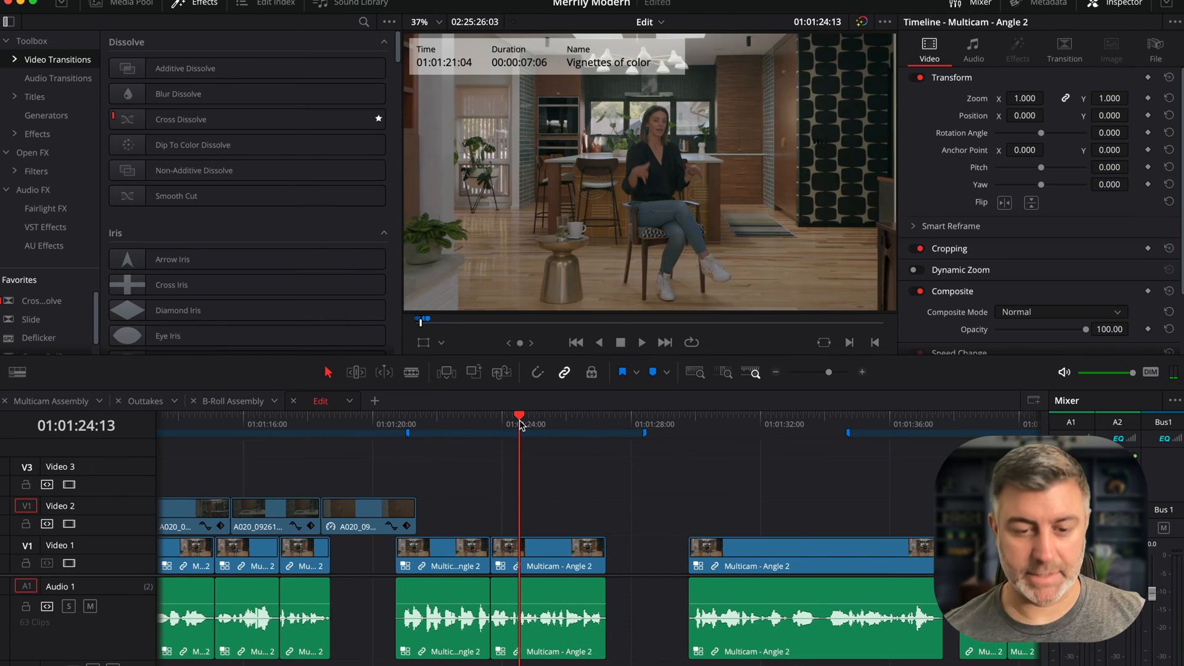
pyautogui.press('super+v')
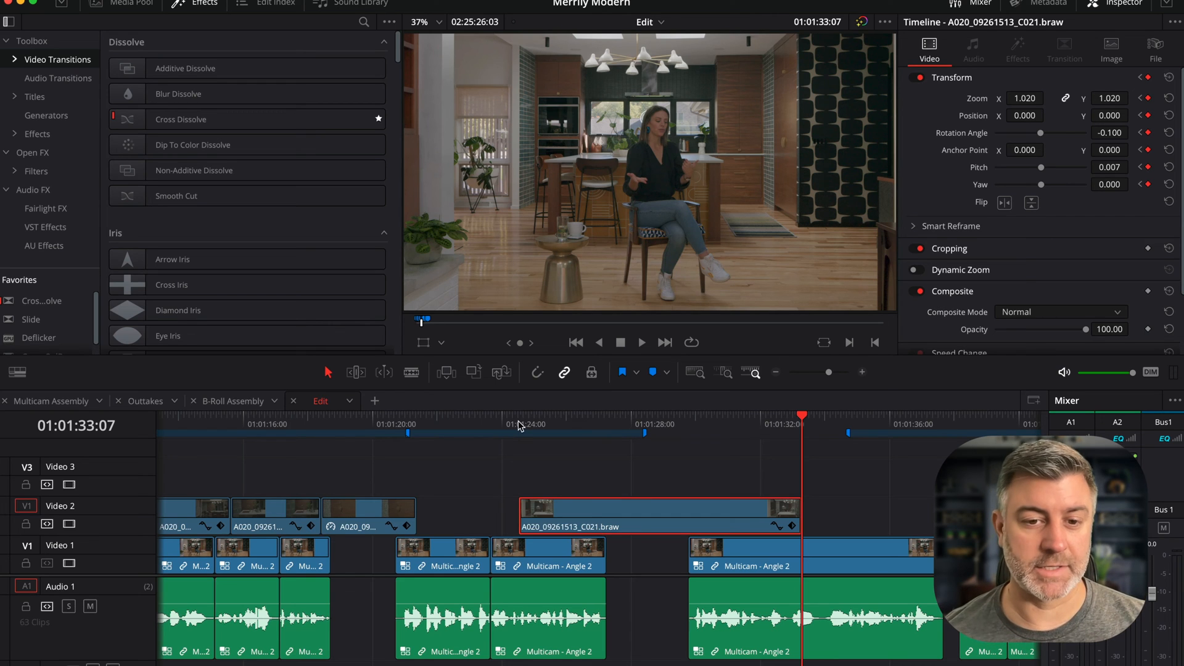
# - Play the C021 clip and shift it to start about 01:01:25 on Video 2
pyautogui.click(518, 426)
pyautogui.press('space')
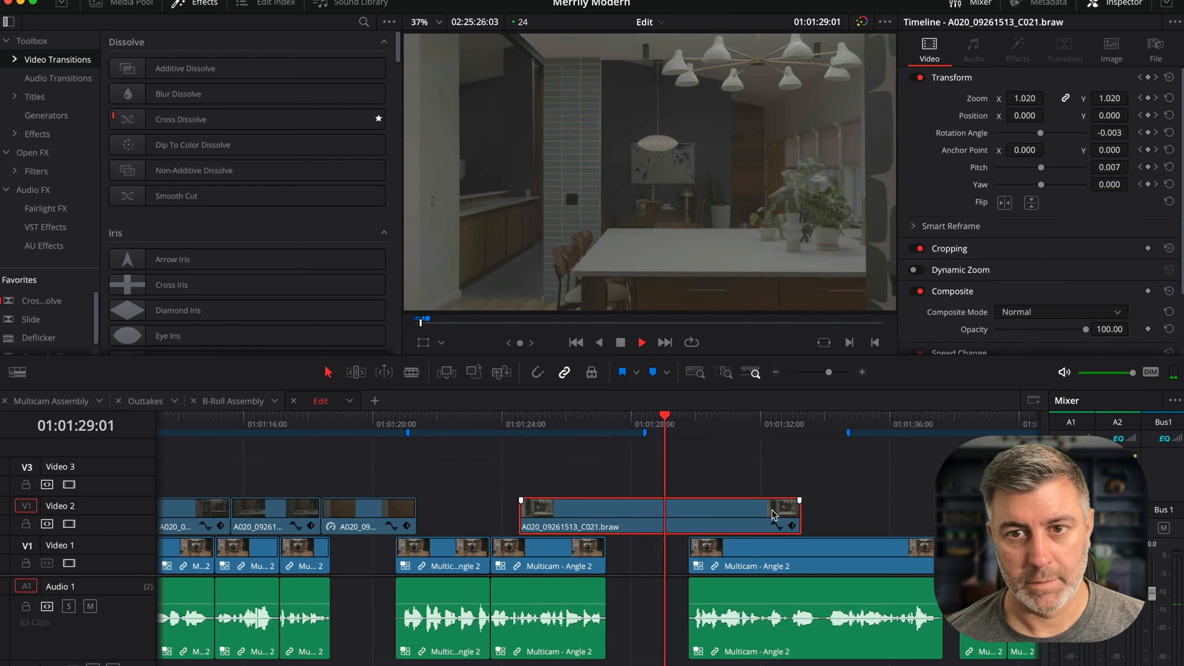
pyautogui.press('space')
pyautogui.moveTo(565, 503); pyautogui.dragTo(635, 498)
pyautogui.click(525, 419)
pyautogui.press('space')
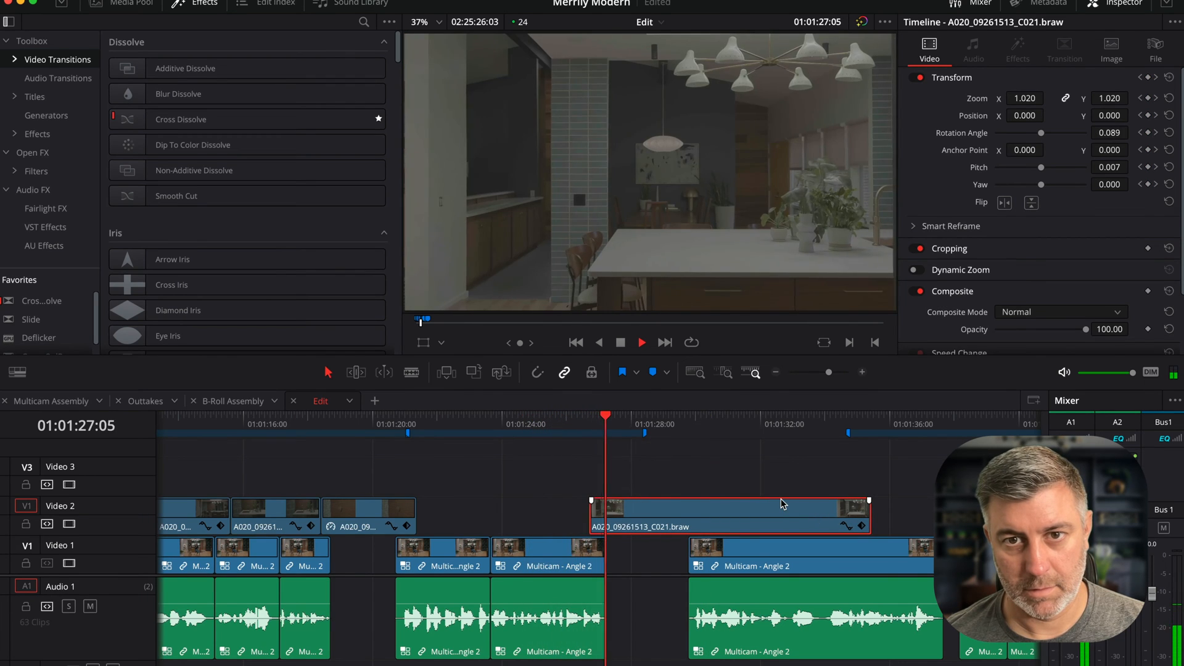
pyautogui.moveTo(730, 515); pyautogui.dragTo(709, 515)
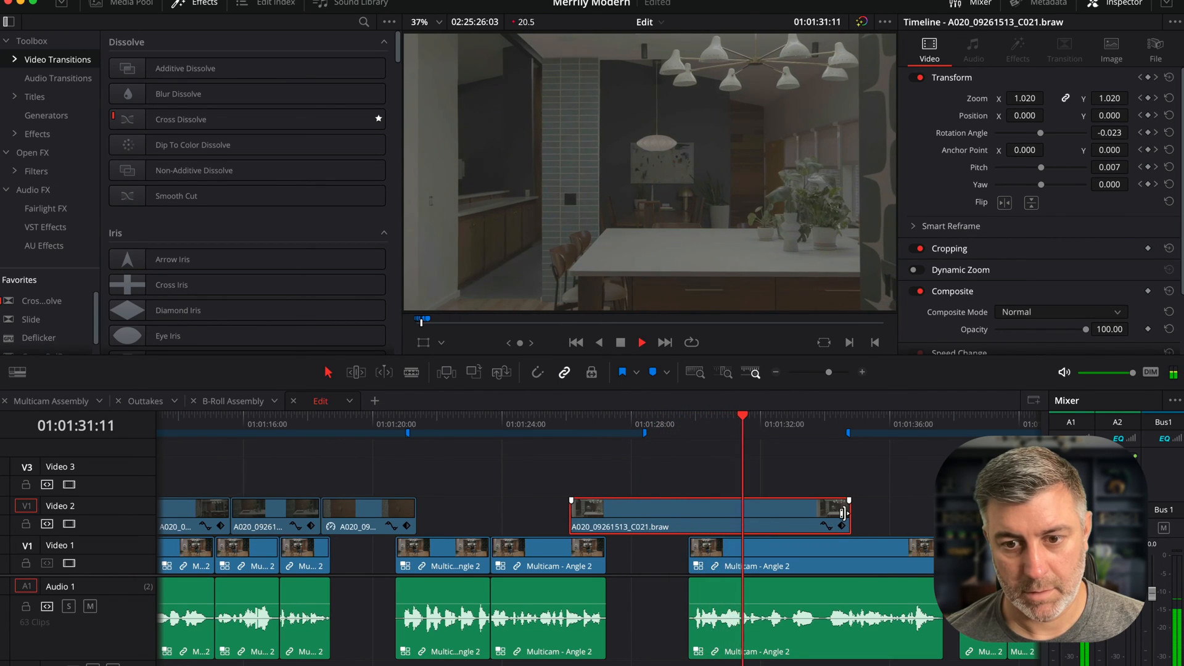
# - Trim the C021 clip's end back to about 01:01:31:12 and play the section back
pyautogui.moveTo(844, 513); pyautogui.dragTo(739, 507)
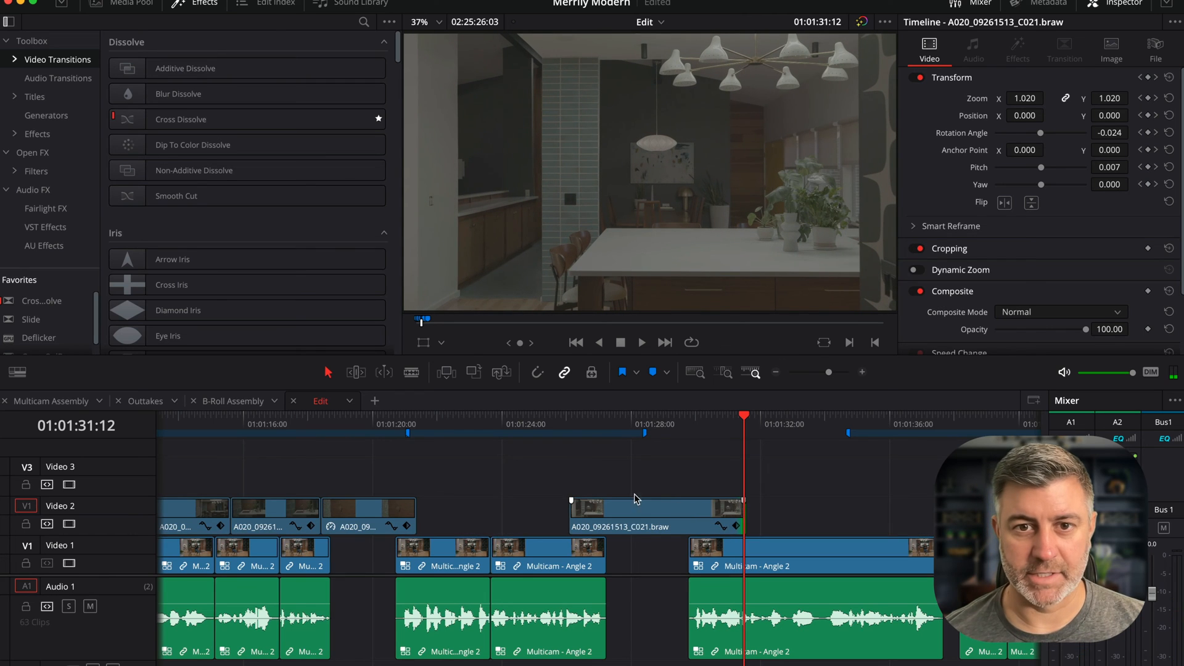
pyautogui.click(602, 505)
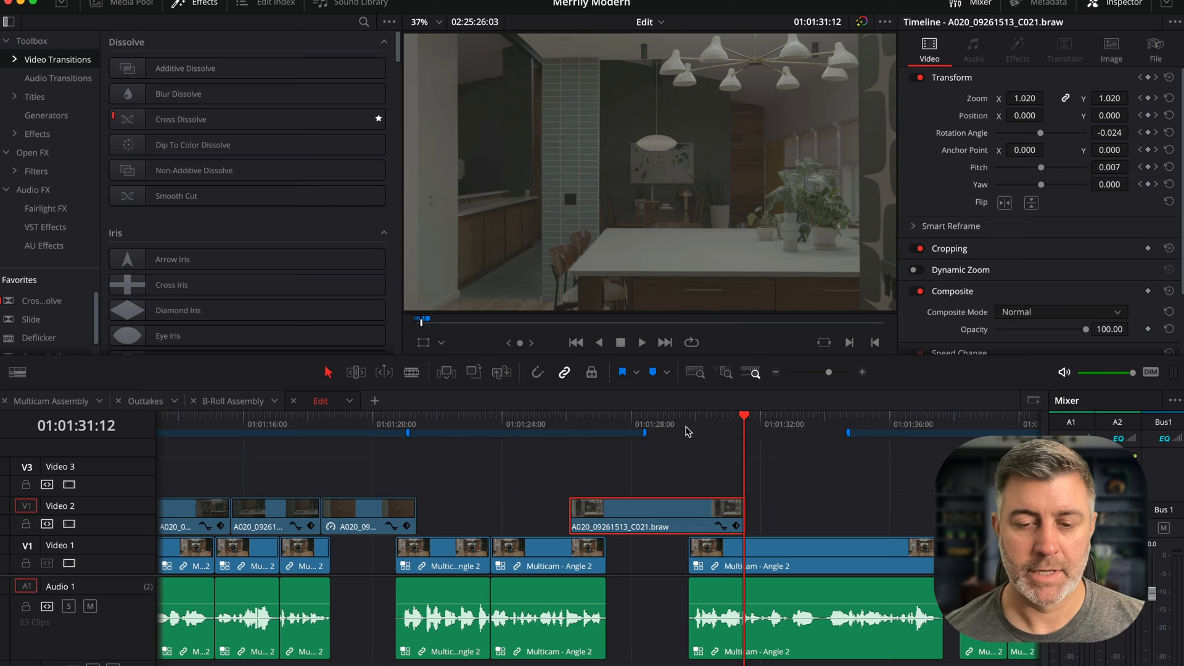
pyautogui.moveTo(572, 416); pyautogui.dragTo(872, 424)
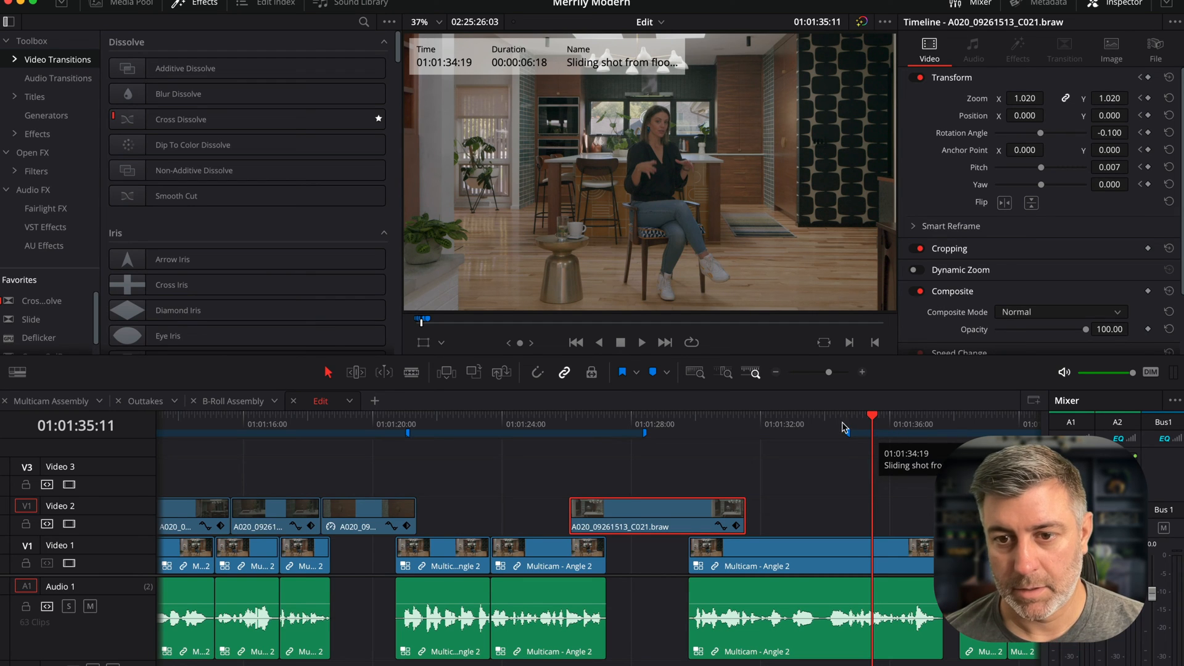
pyautogui.click(549, 424)
pyautogui.press('space')
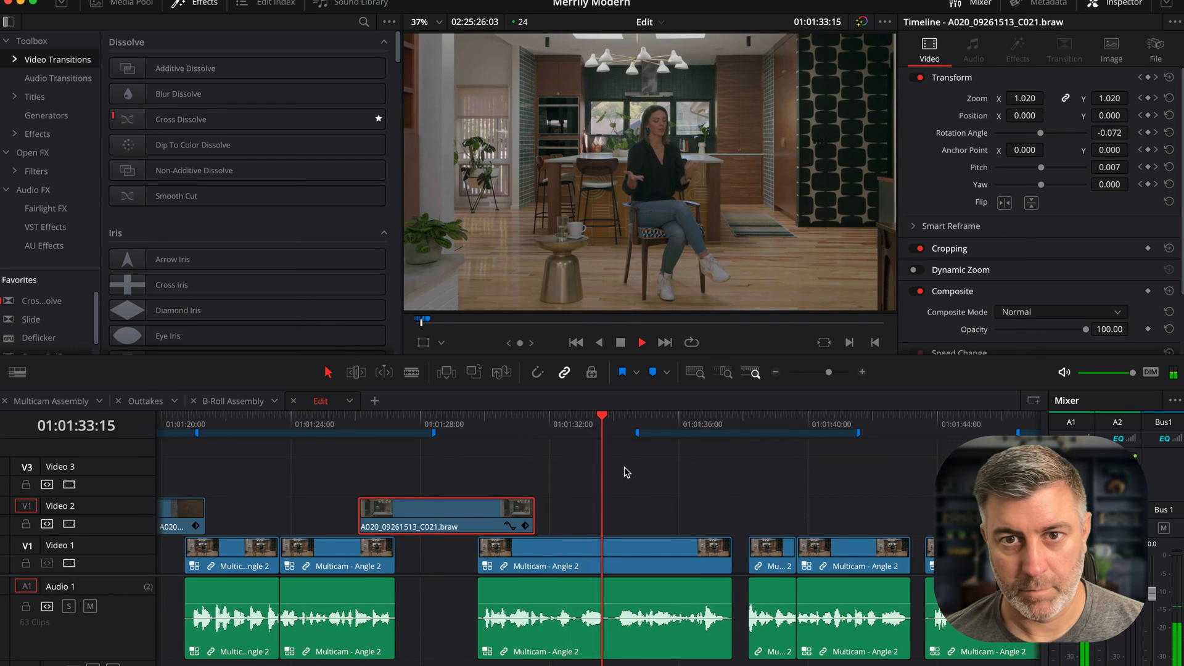
pyautogui.press('space')
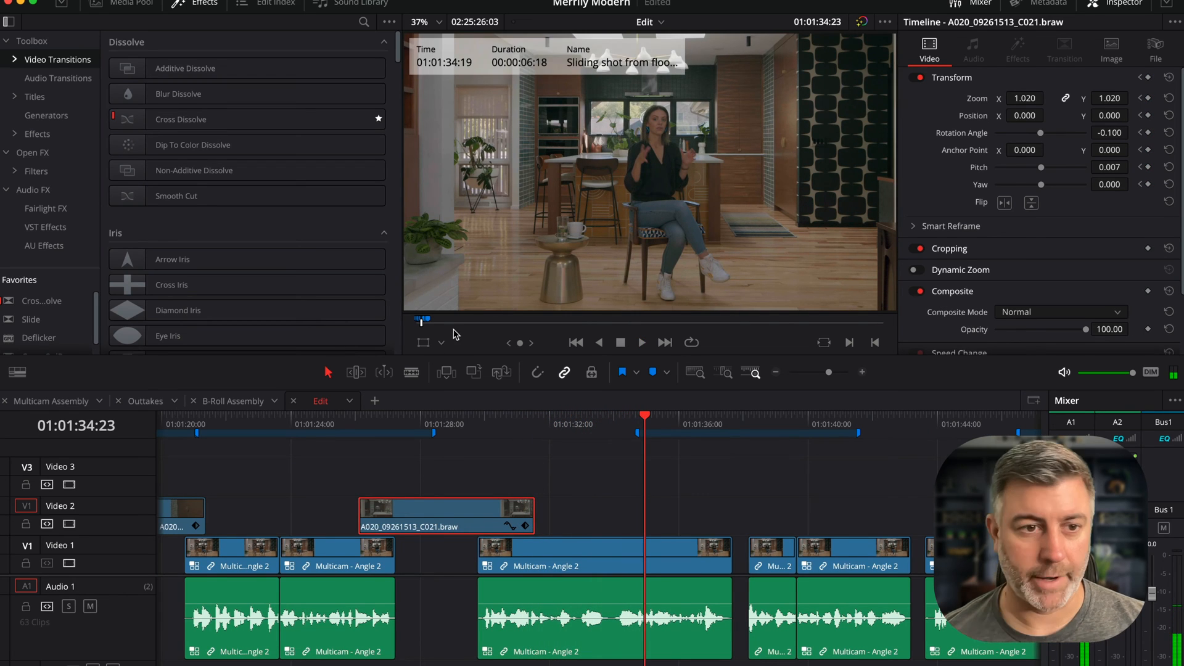
# - Copy the C007 and C008 clips from the B-Roll Assembly timeline and paste them onto Video 2 of Edit at the Sliding shot from floor to tile marker
pyautogui.click(230, 402)
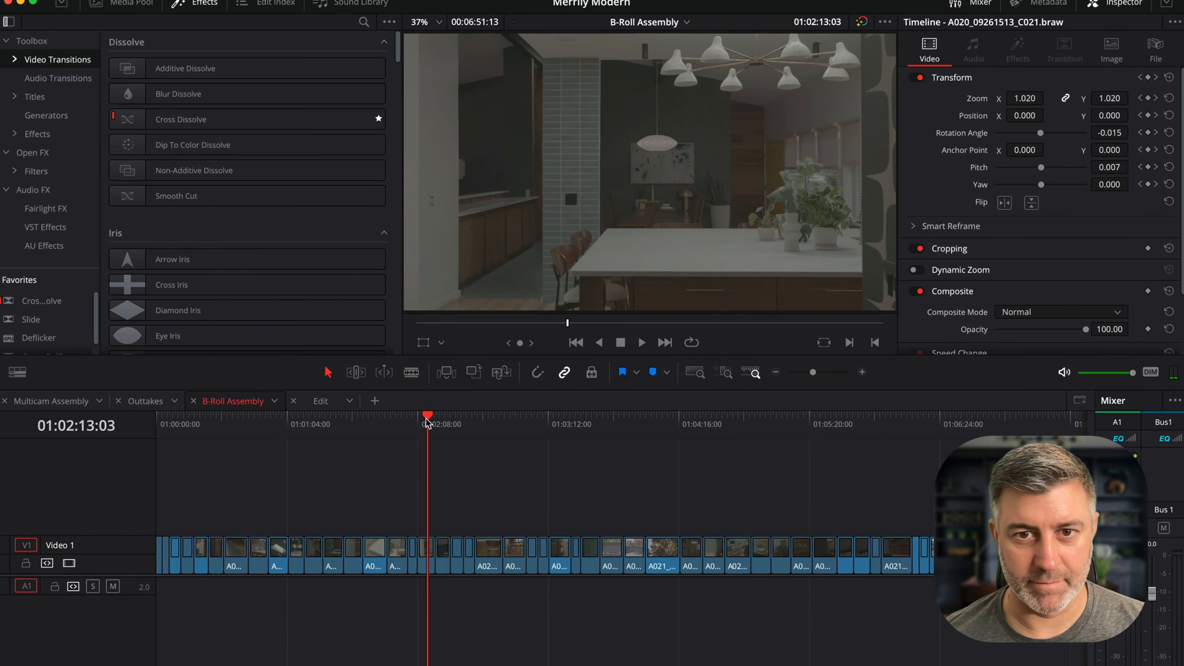
pyautogui.moveTo(426, 421); pyautogui.dragTo(219, 433)
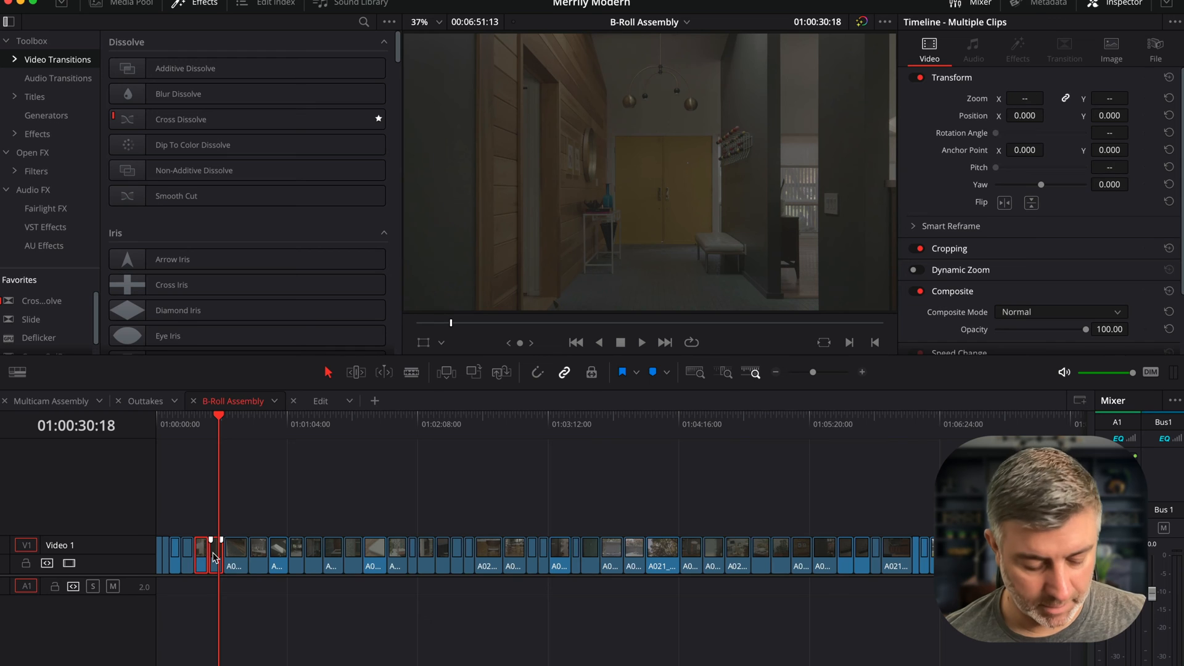
pyautogui.click(322, 402)
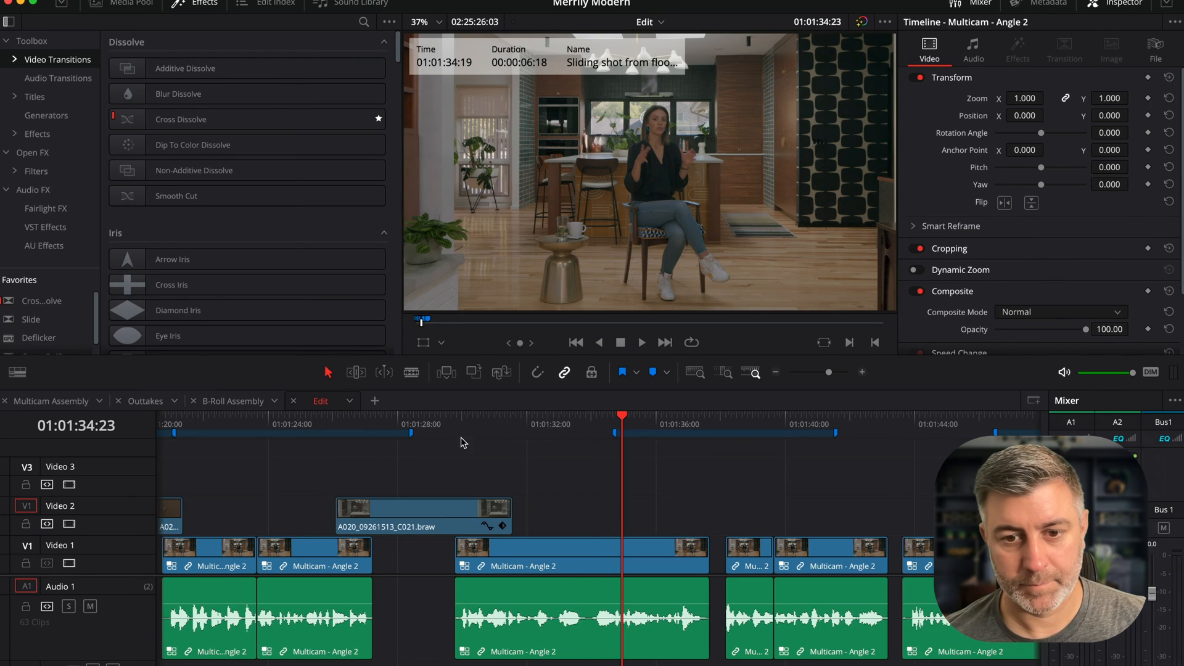
pyautogui.hscroll(-6, 492, 465)
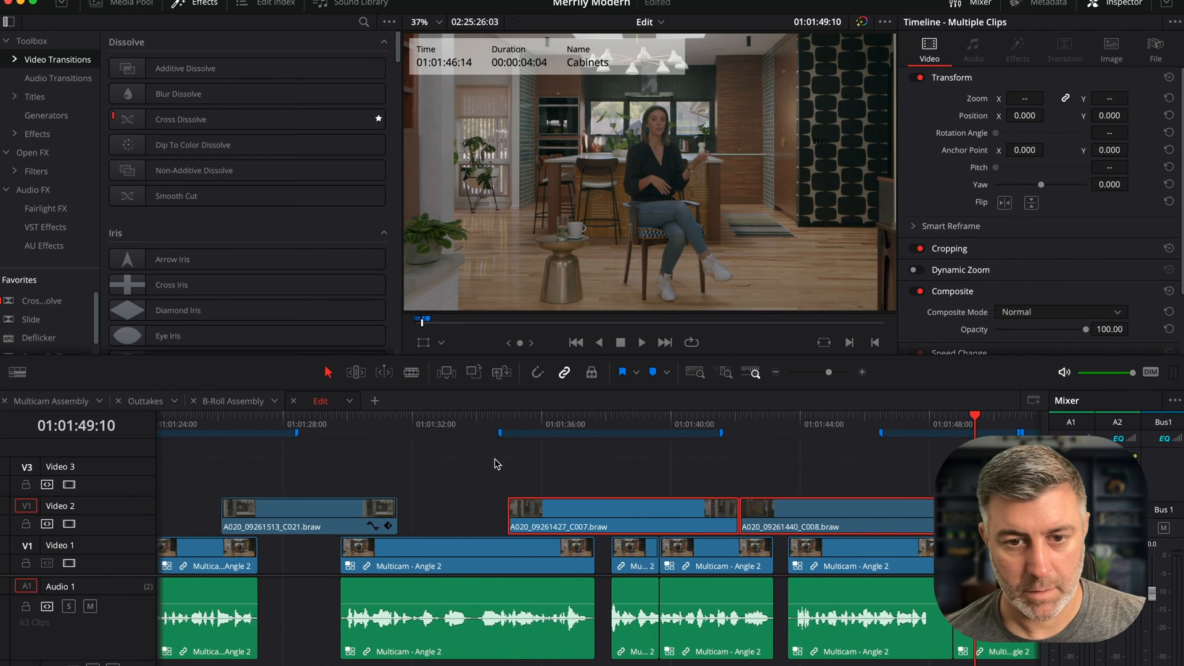
# - Play back the Sliding shot section of the Edit timeline to review the pasted B-roll clips
pyautogui.click(479, 427)
pyautogui.press('space')
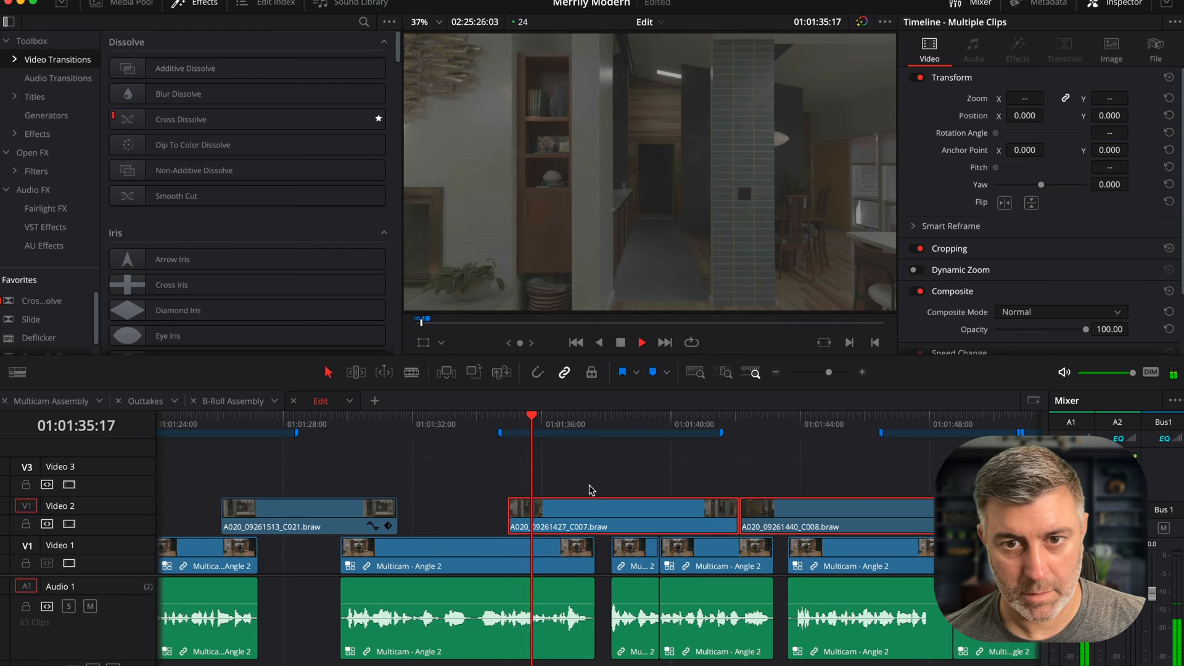
pyautogui.click(587, 511)
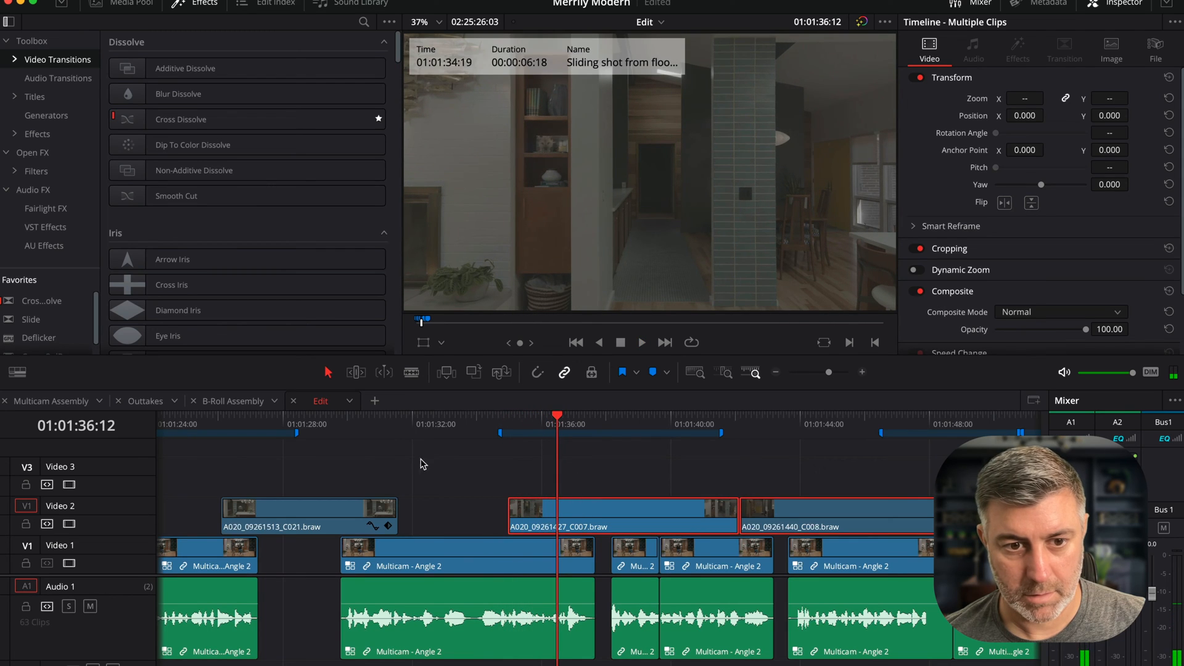
pyautogui.click(348, 429)
pyautogui.press('space')
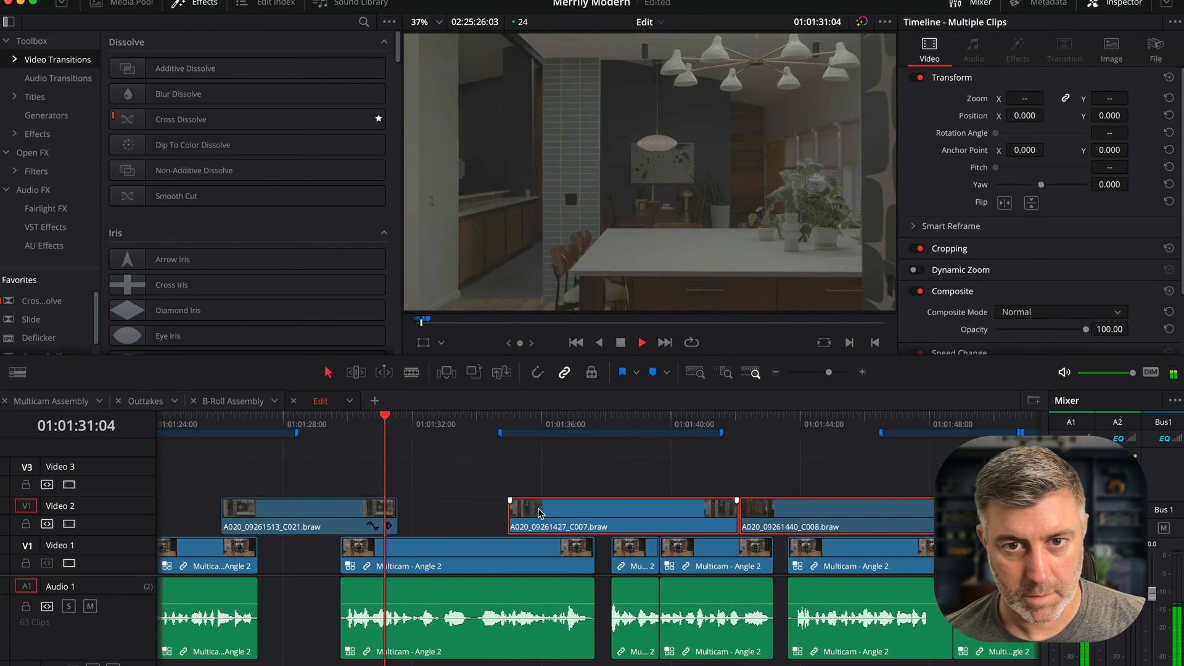
pyautogui.press('space')
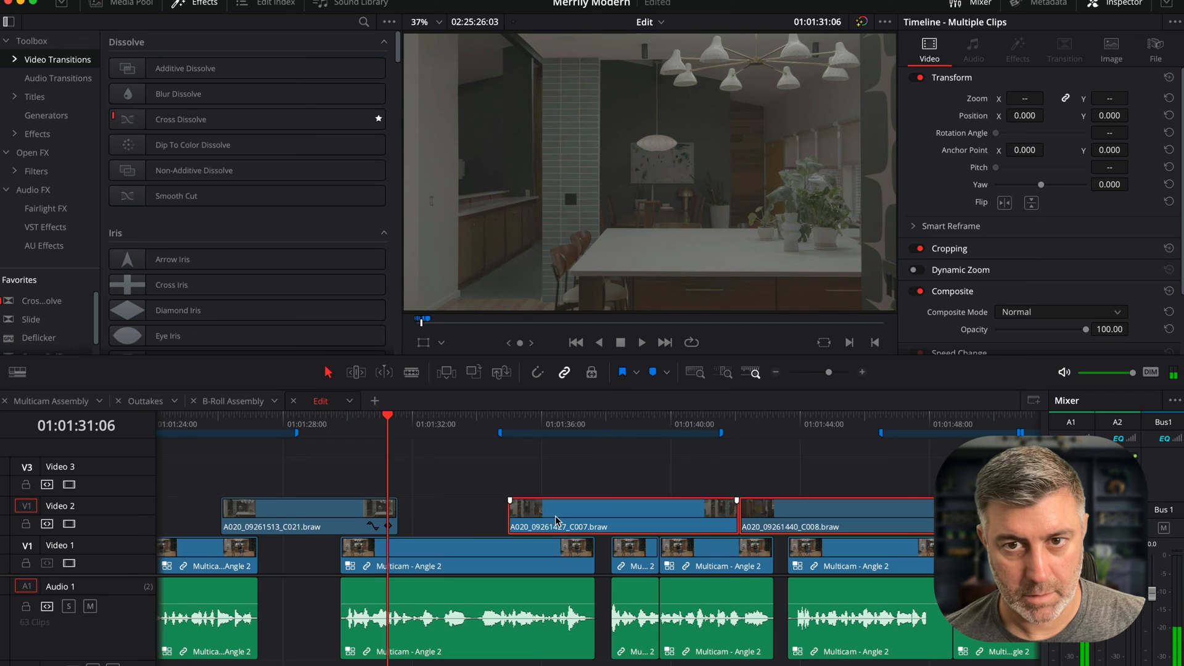
pyautogui.click(231, 428)
pyautogui.press('space')
pyautogui.click(512, 425)
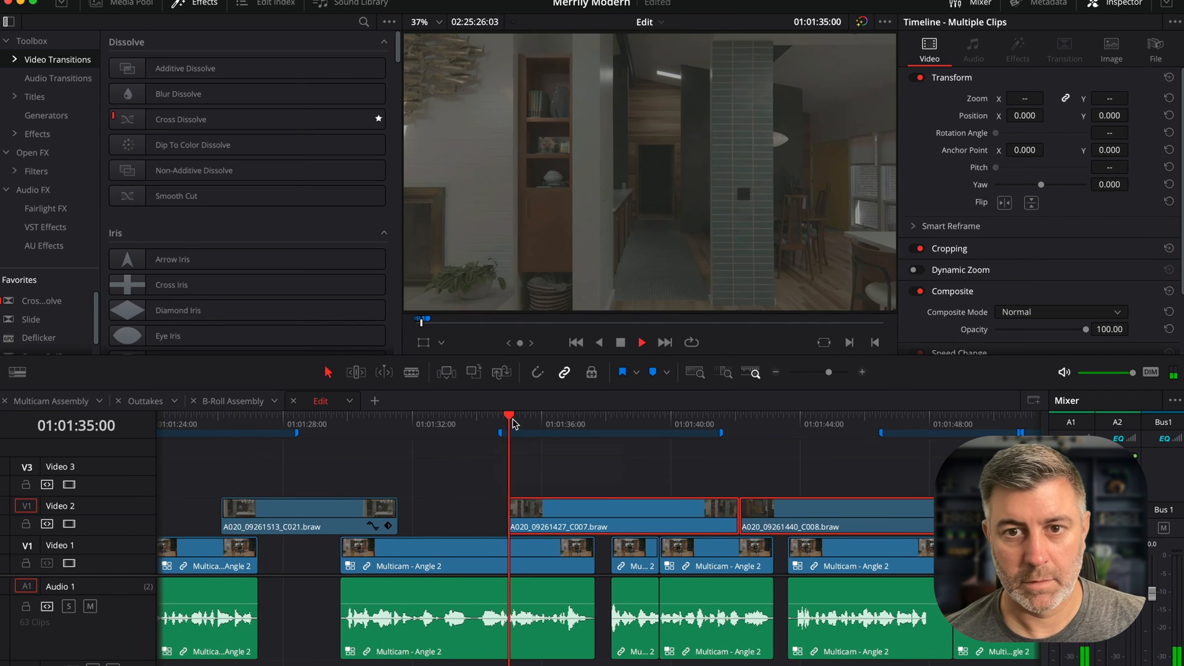
pyautogui.press('space')
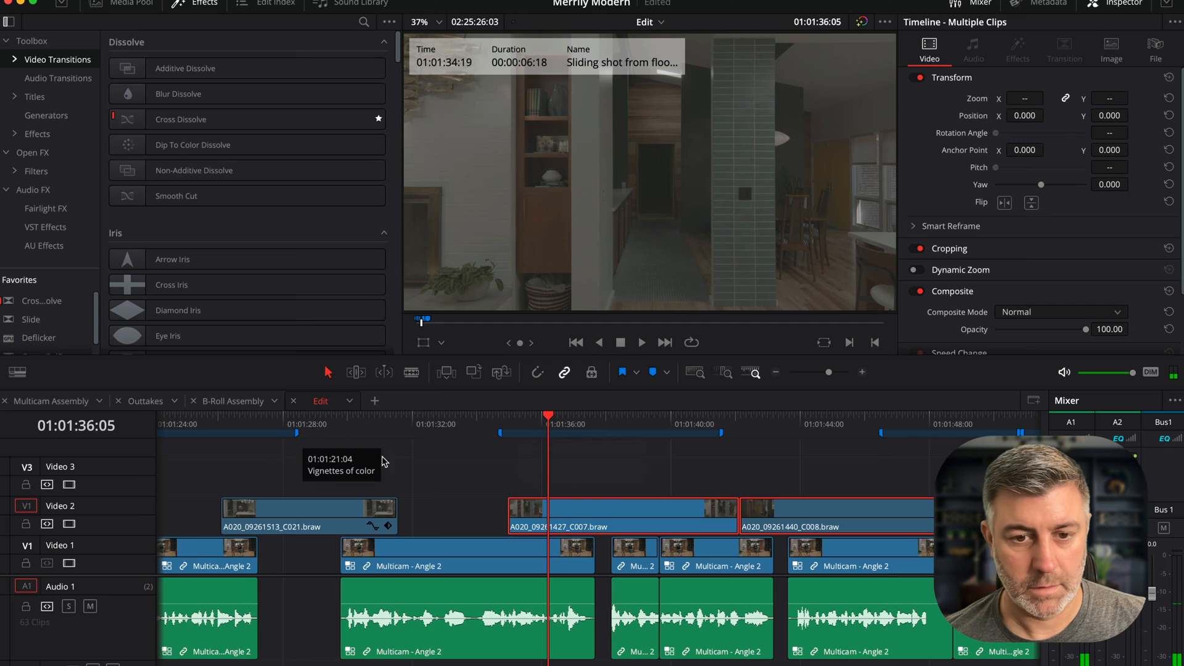
# - Move C007 aside onto Video 3, place C008 at the Sliding shot marker, and trim C008 to end about 01:01:39
pyautogui.moveTo(586, 510); pyautogui.dragTo(885, 470)
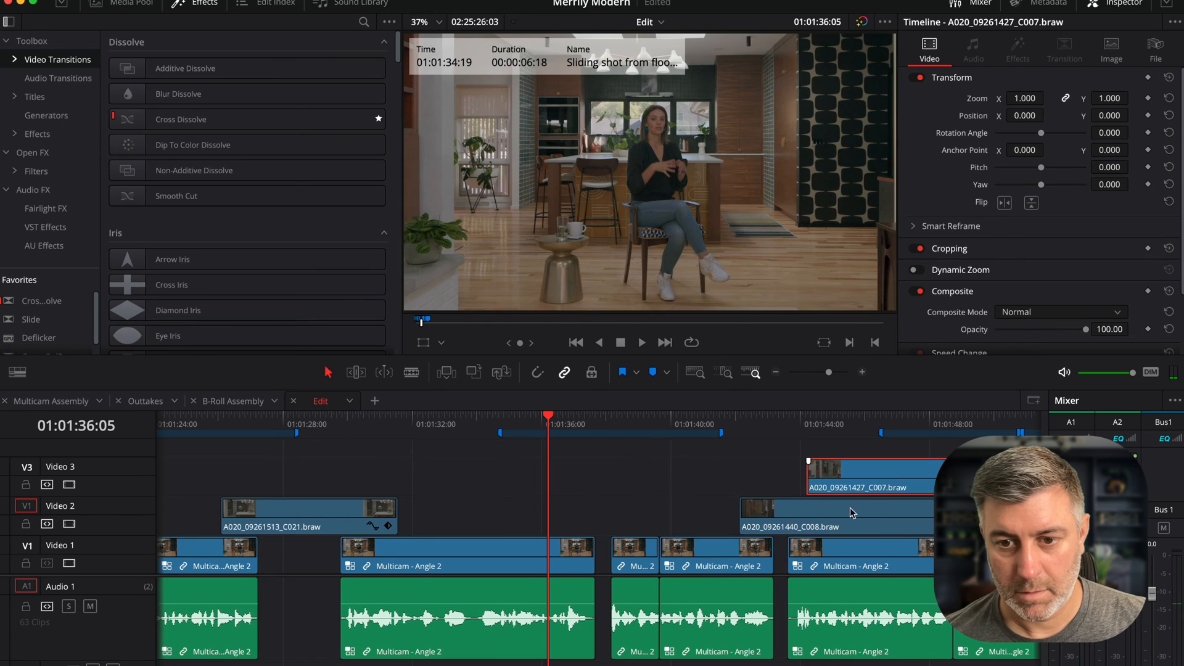
pyautogui.moveTo(850, 509); pyautogui.dragTo(599, 504)
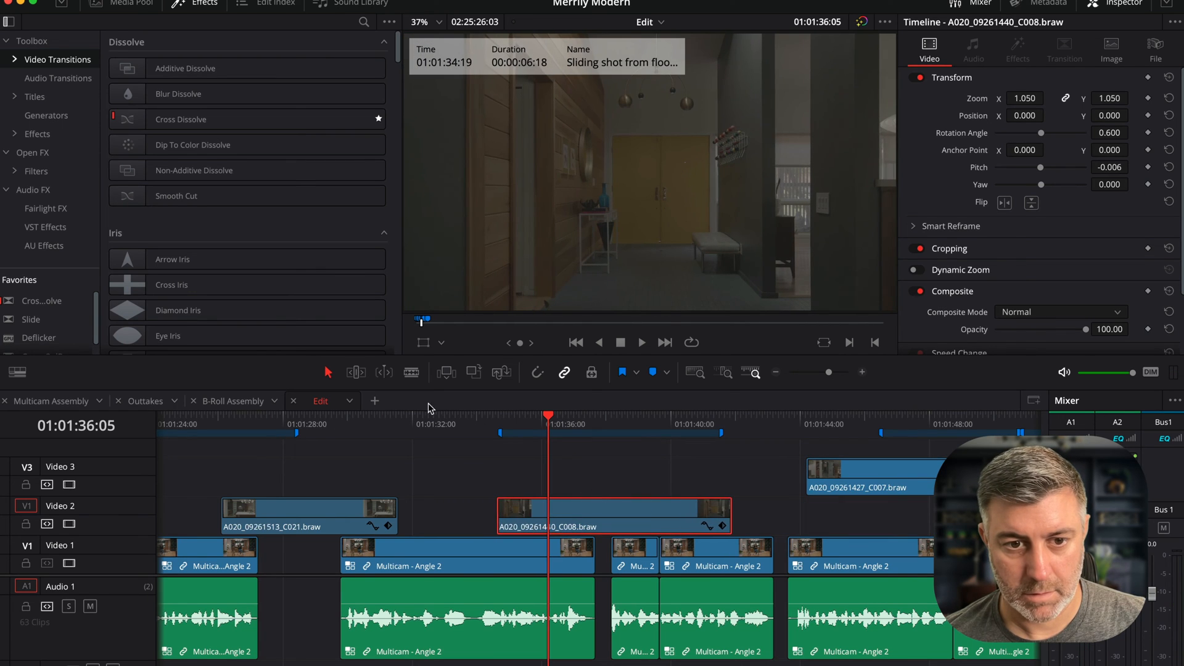
pyautogui.press('space')
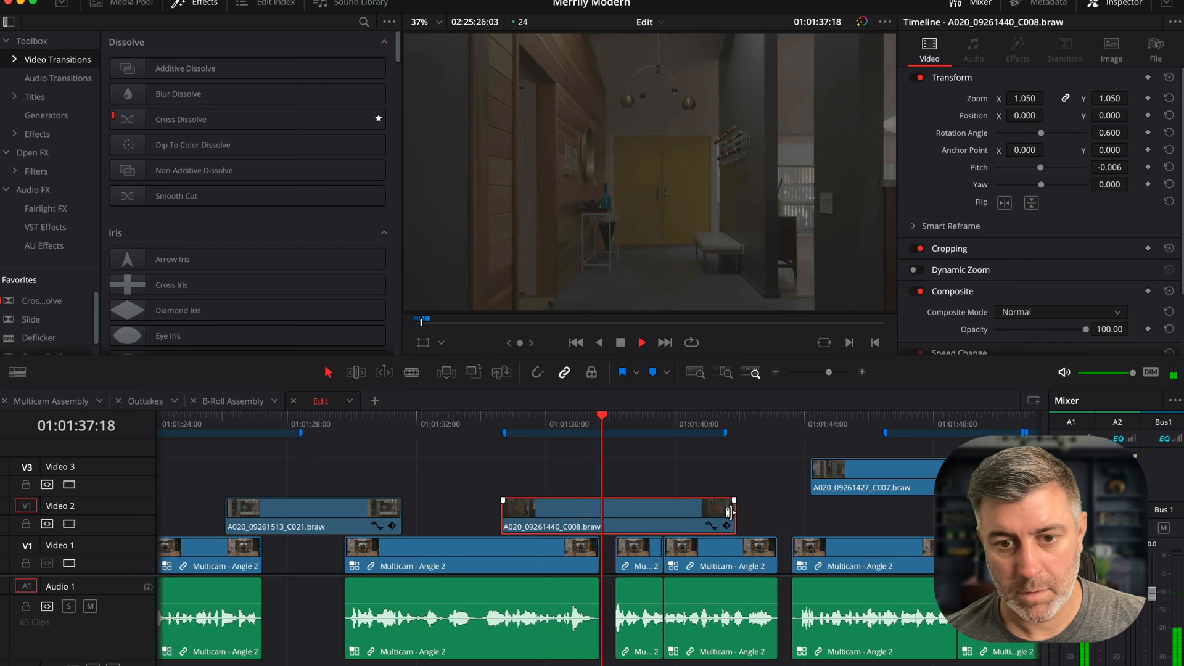
pyautogui.moveTo(729, 512); pyautogui.dragTo(645, 511)
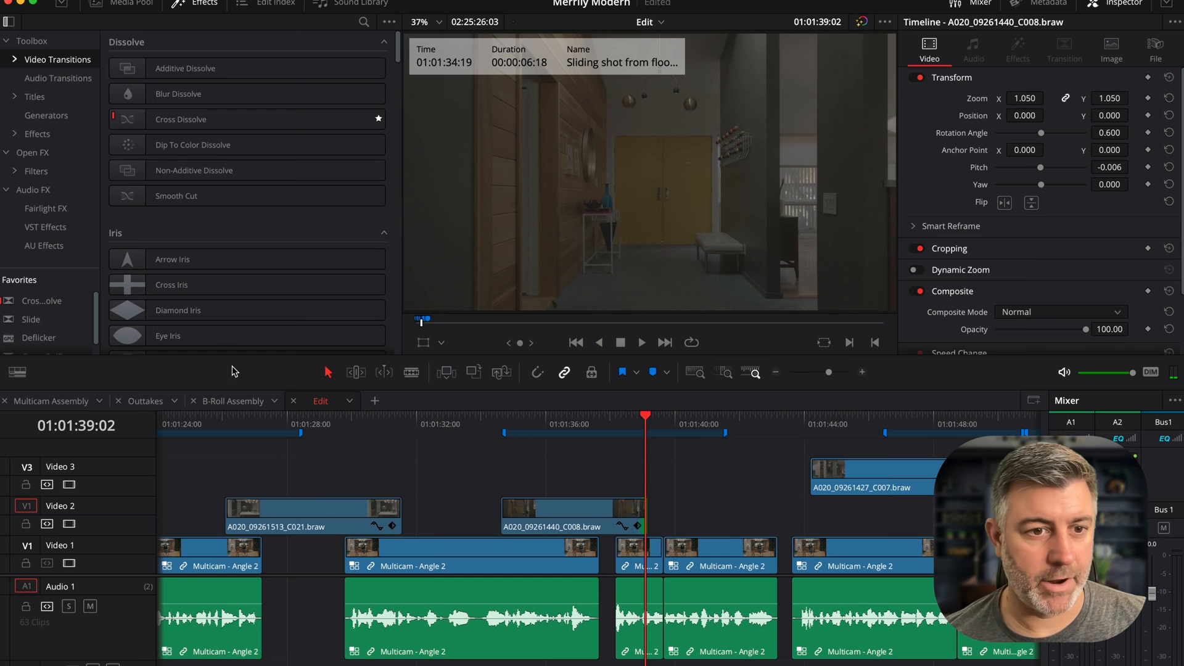
# - Select the C009 clip in the B-Roll Assembly timeline and return to the Edit timeline
pyautogui.click(219, 402)
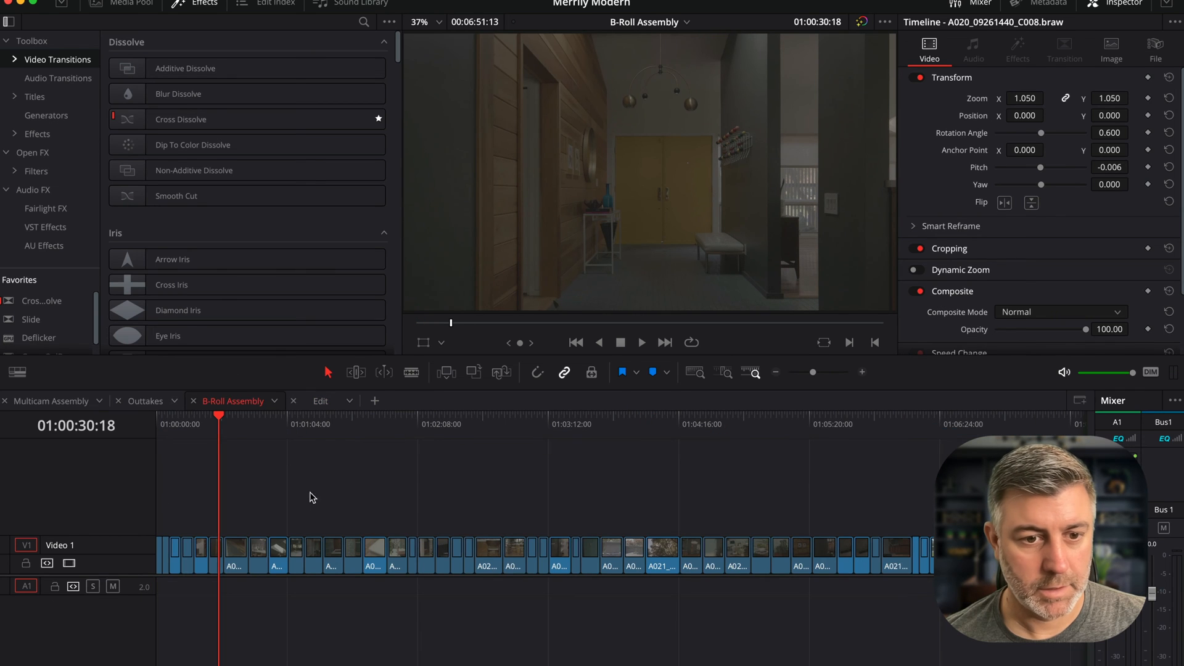
pyautogui.moveTo(220, 421)
pyautogui.mouseDown()
pyautogui.moveTo(240, 422)
pyautogui.moveTo(236, 431)
pyautogui.mouseUp()
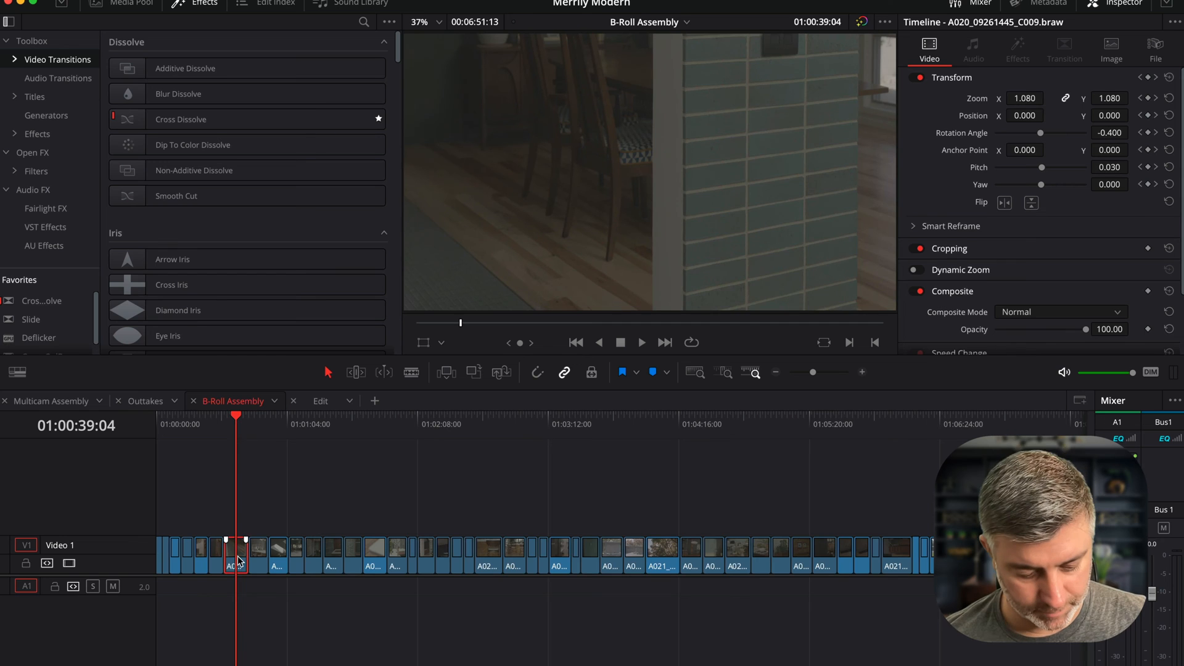
pyautogui.click(316, 401)
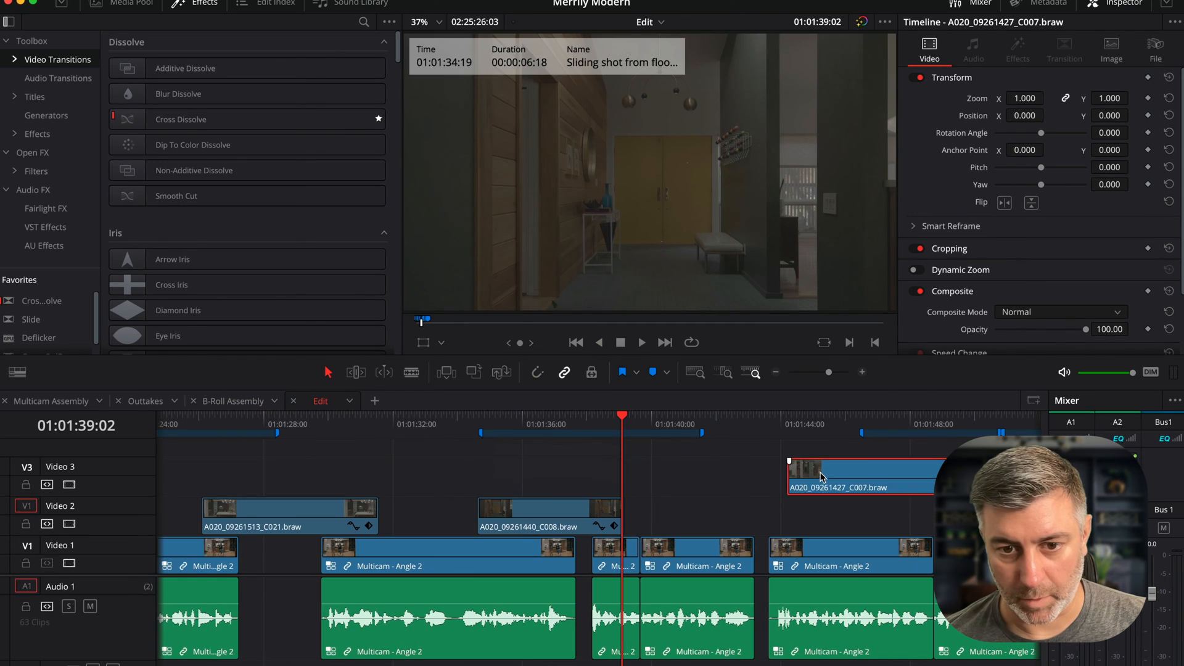
# - Move the C007 clip back onto Video 2 directly after C008 and play it
pyautogui.moveTo(833, 517); pyautogui.dragTo(665, 518)
pyautogui.press('space')
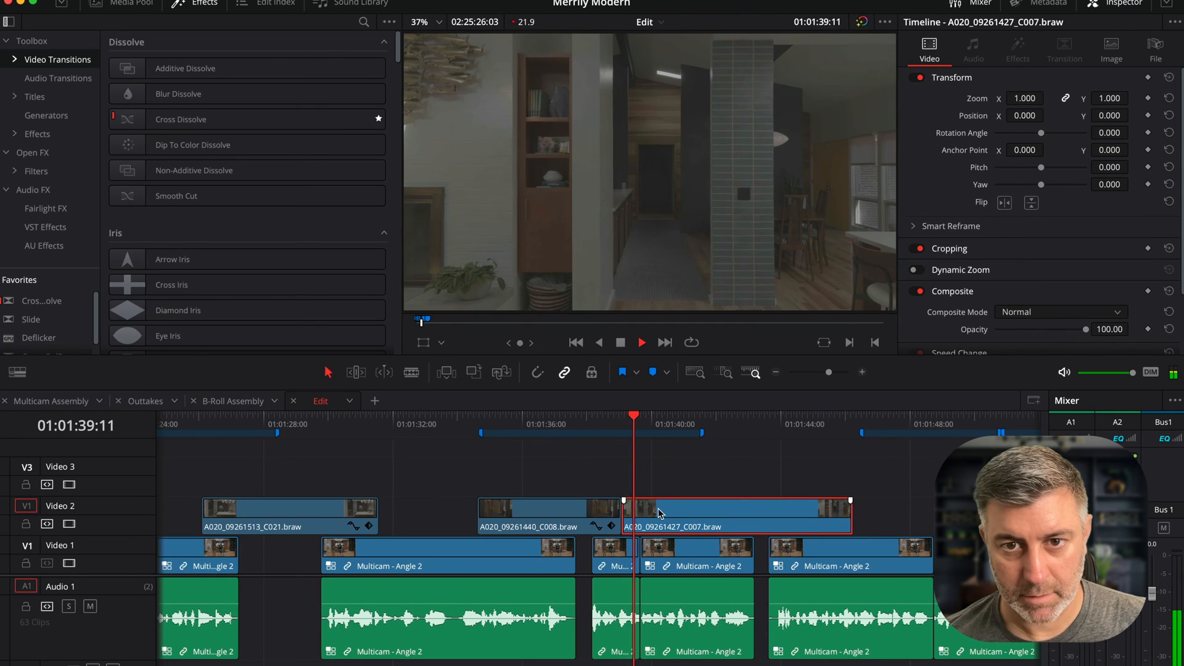
pyautogui.press('space')
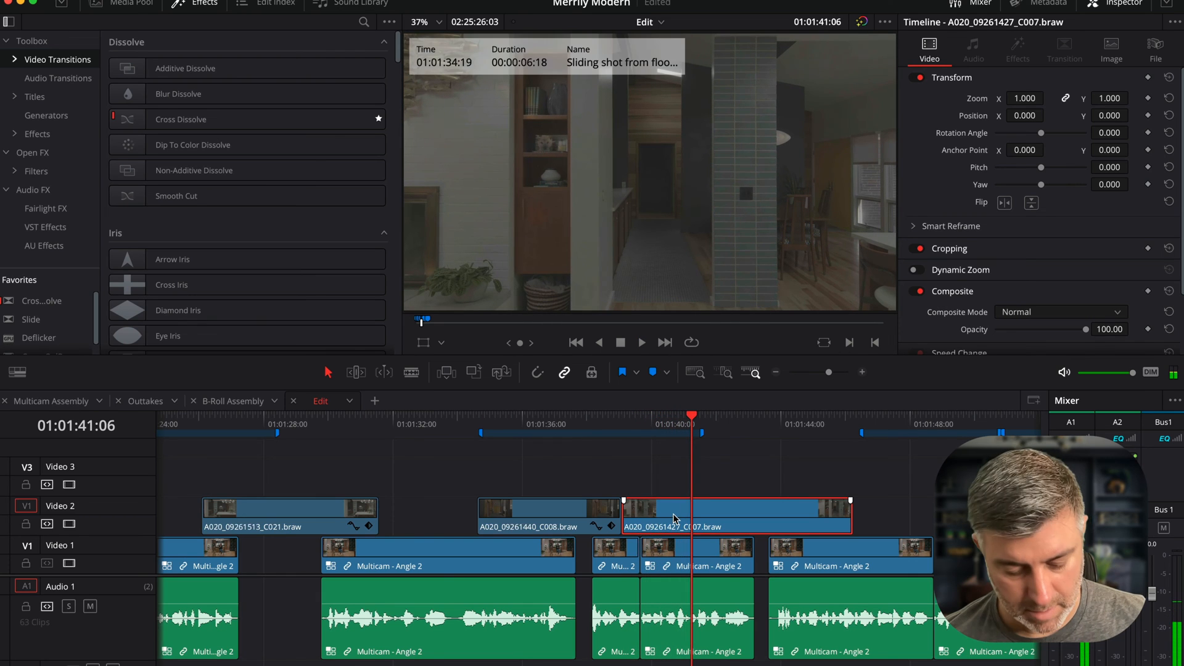
# - Reverse the C007 clip with Reverse Segment in its retime controls and play the result back
pyautogui.hotkey('ctrl', 'r')
pyautogui.click(745, 526)
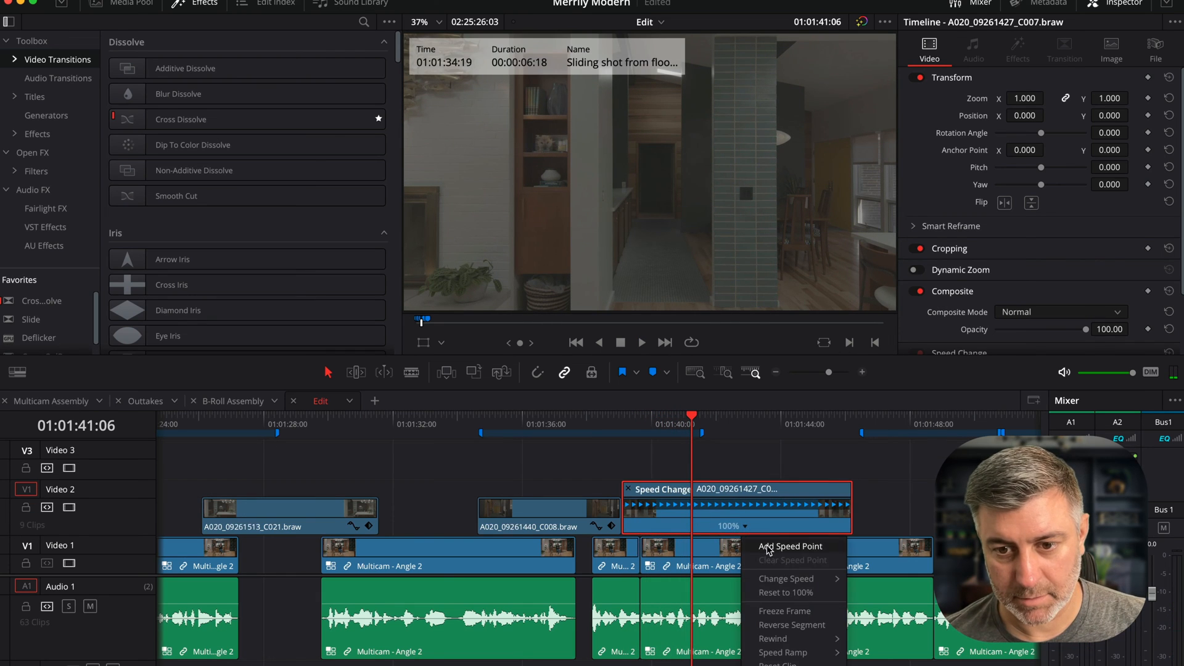
pyautogui.click(790, 623)
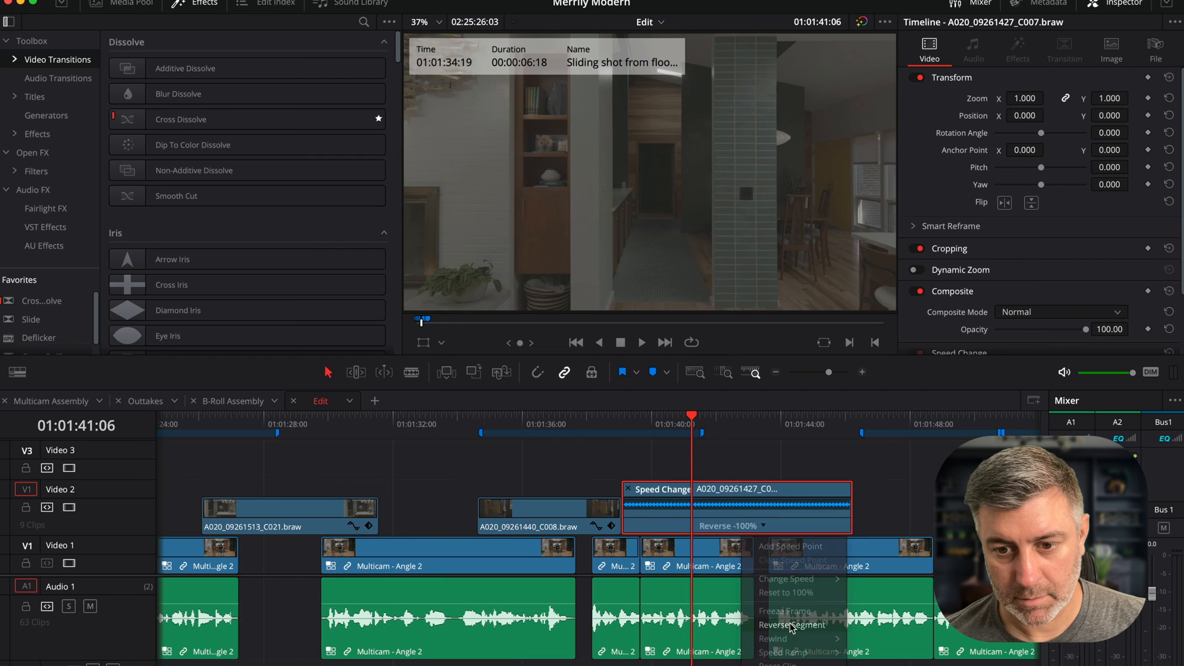
pyautogui.hotkey('ctrl', 'r')
pyautogui.click(610, 421)
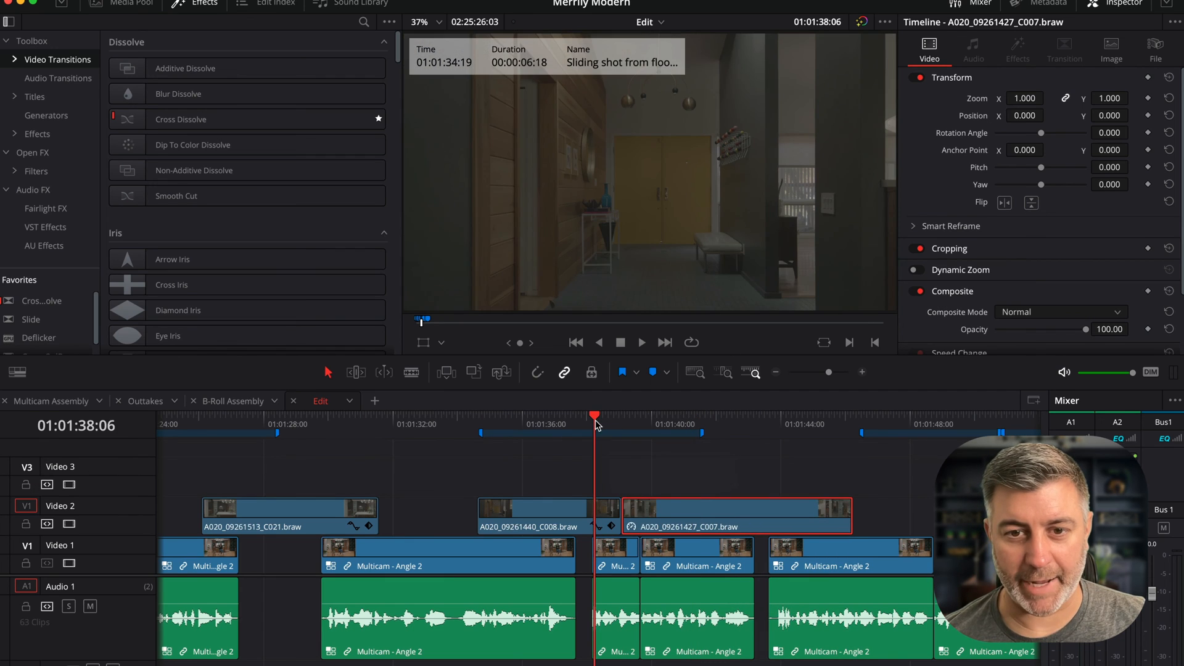
pyautogui.press('space')
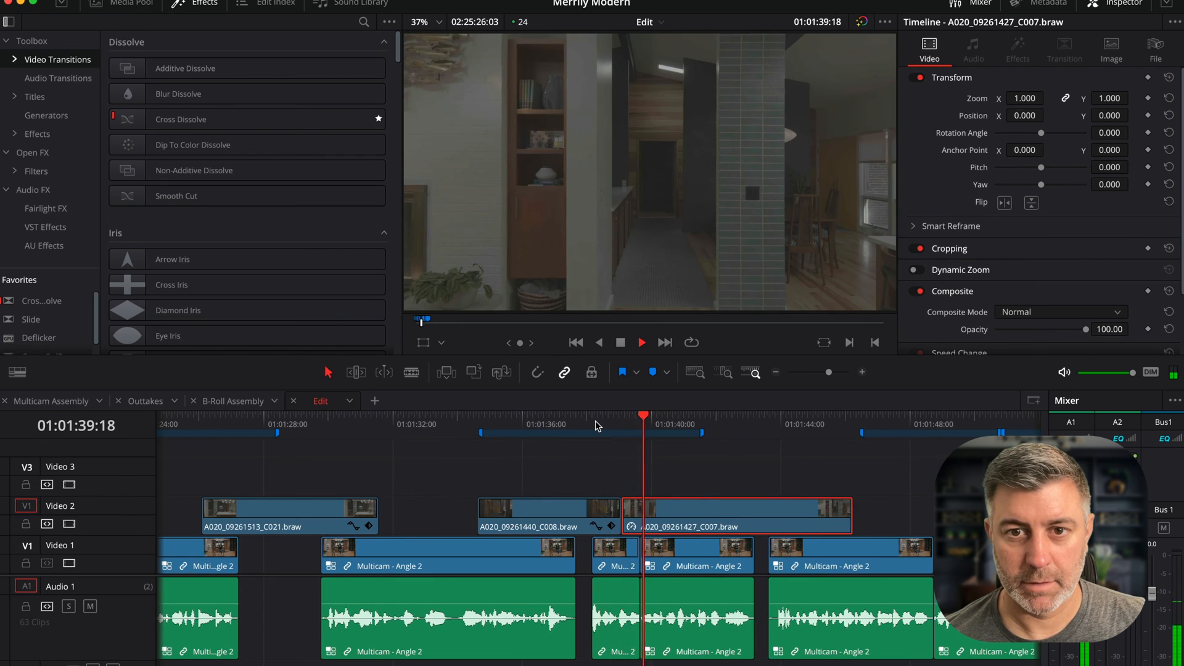
pyautogui.press('space')
# - Trim the reversed C007 clip to end about 01:01:40 and paste C009 right after it on Video 2
pyautogui.moveTo(846, 521); pyautogui.dragTo(673, 510)
pyautogui.press('Down')
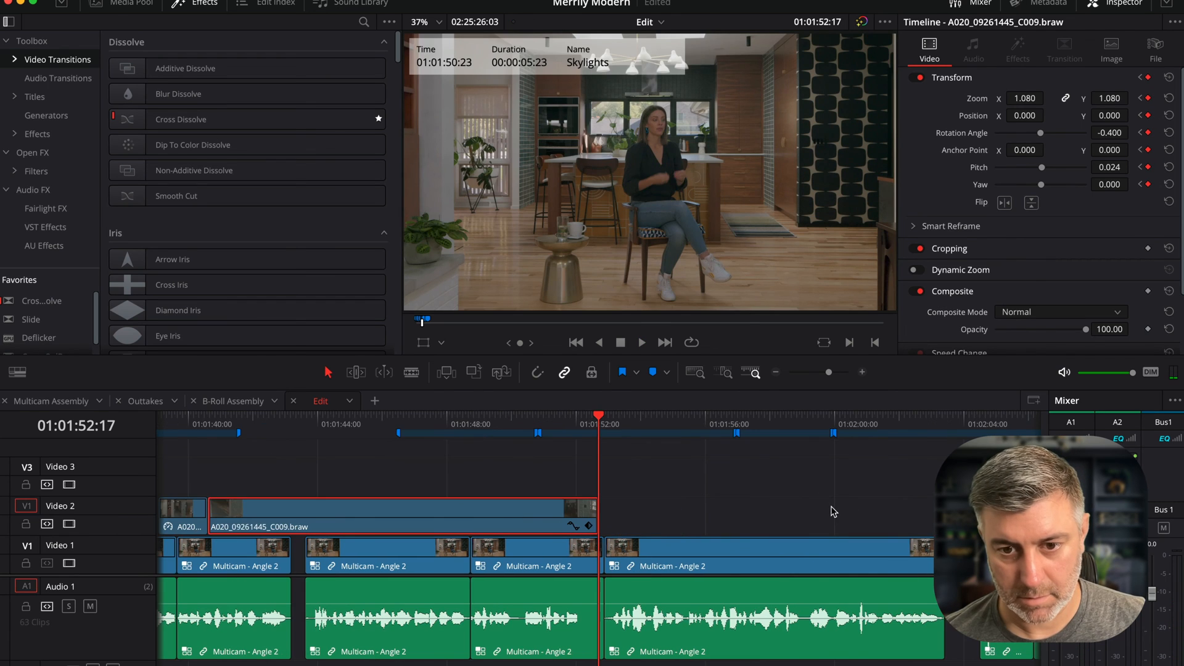
# - Play back the C009 clip and trim its end back to about 01:01:44
pyautogui.hscroll(-5, 575, 491)
pyautogui.click(455, 422)
pyautogui.press('space')
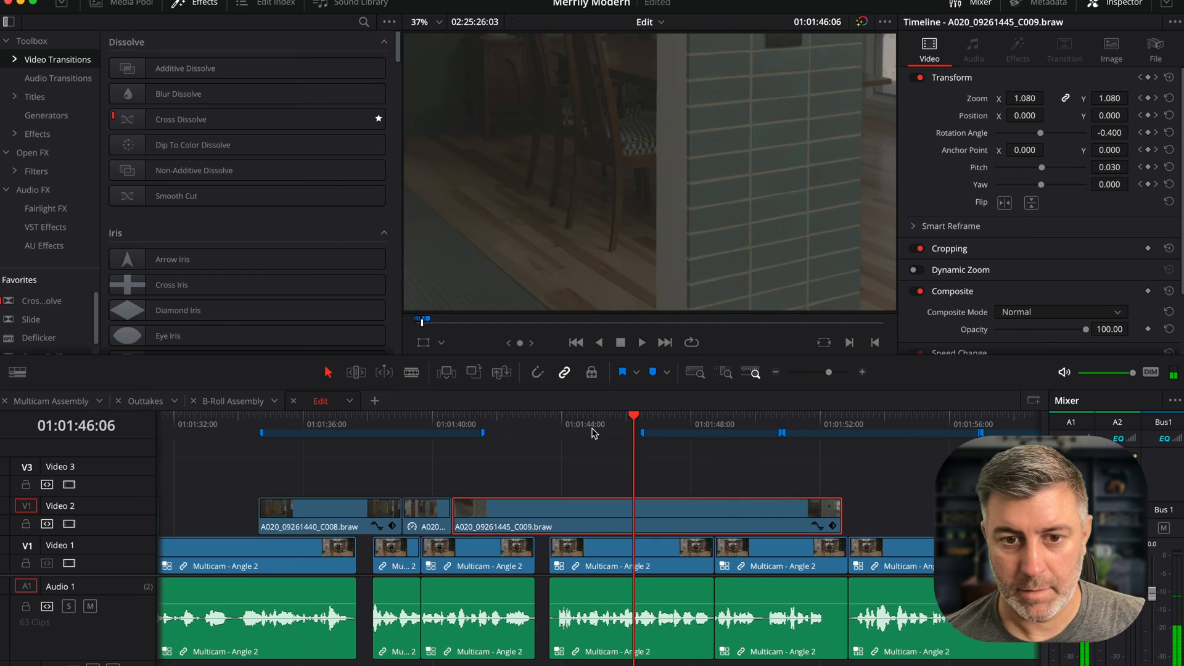
pyautogui.click(512, 426)
pyautogui.press('space')
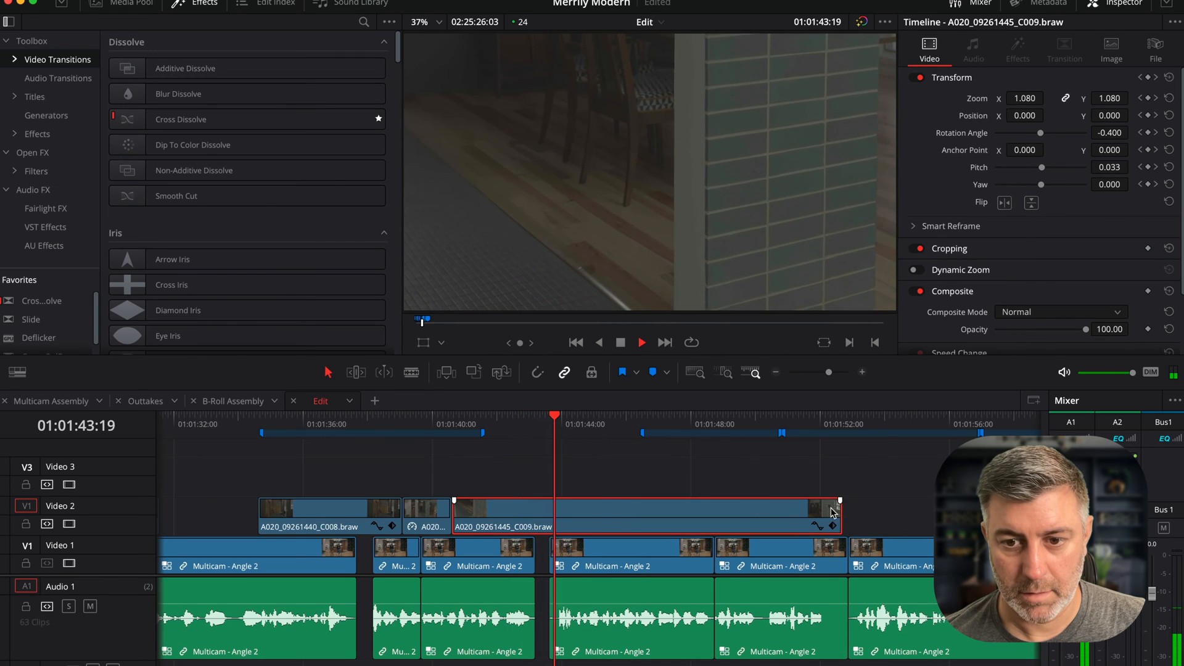
pyautogui.press('space')
pyautogui.moveTo(833, 512); pyautogui.dragTo(568, 500)
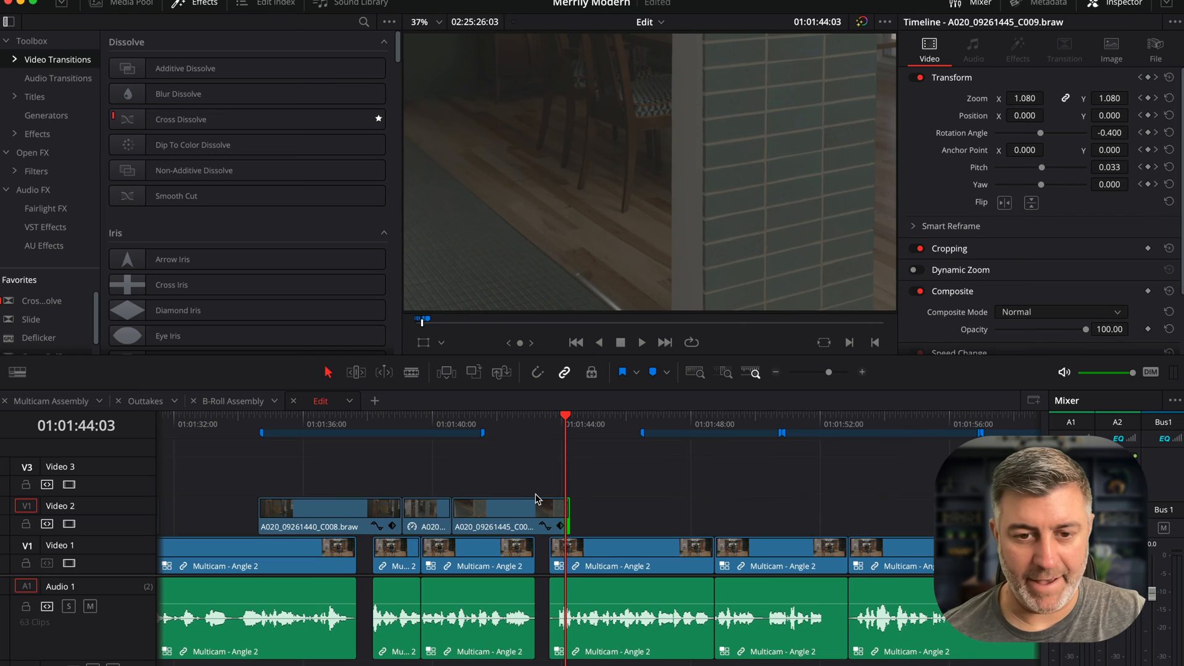
# - Shift all Video 1 and Audio 1 clips after the playhead about one second later, then play the section
pyautogui.hscroll(-5, 538, 498)
pyautogui.hscroll(-5, 537, 498)
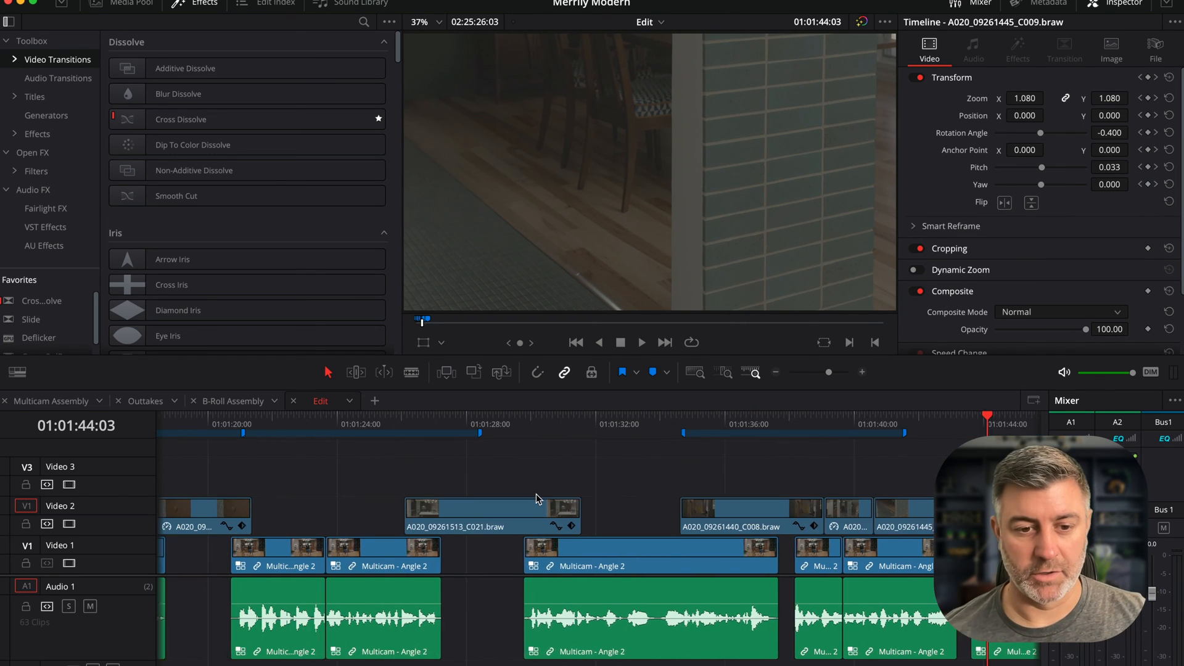
pyautogui.hscroll(-1, 535, 493)
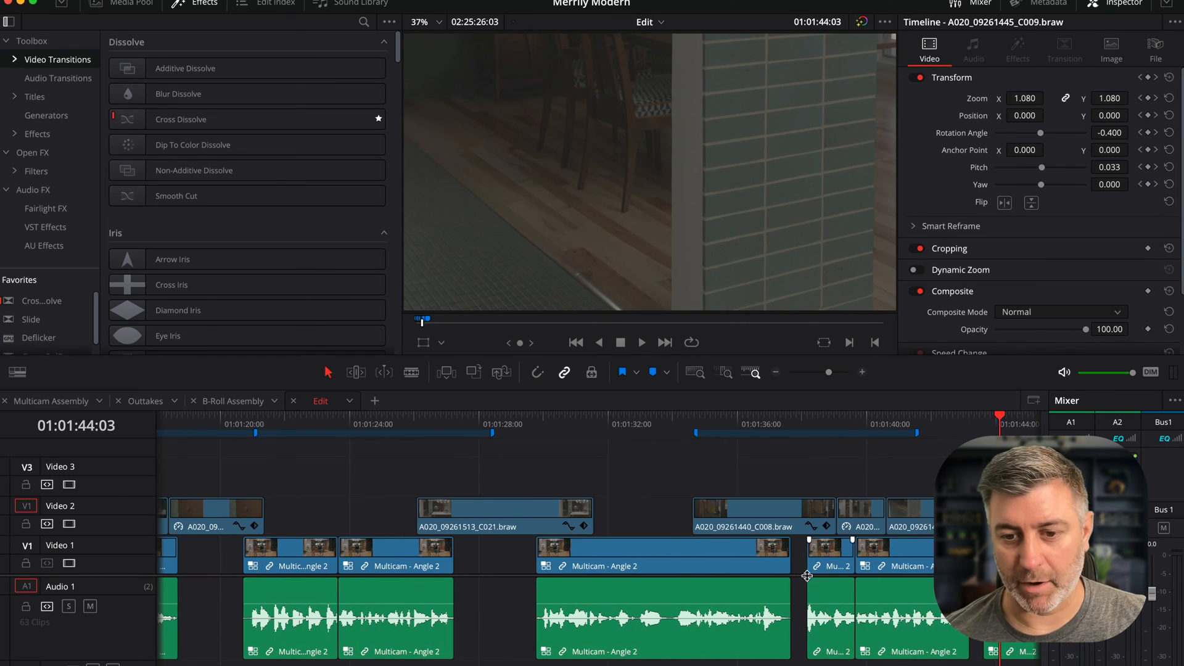
pyautogui.hscroll(10, 802, 574)
pyautogui.hscroll(-13, 370, 563)
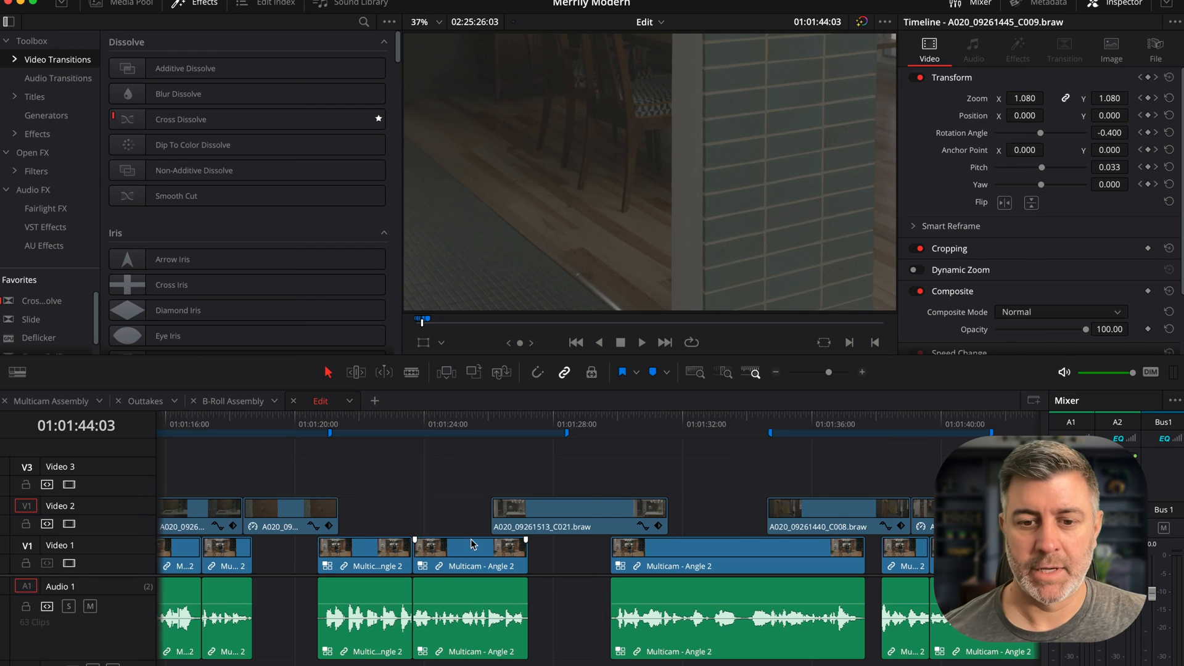
pyautogui.hscroll(9, 472, 544)
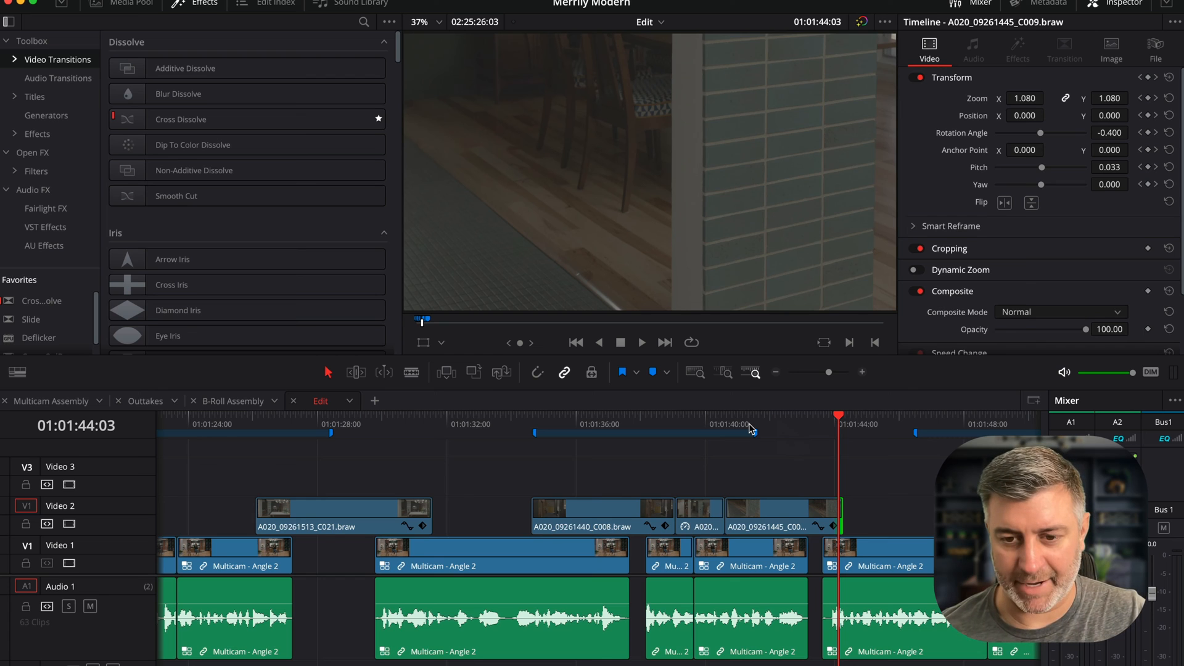
pyautogui.hotkey('shift', 'z')
pyautogui.press('super+minus')
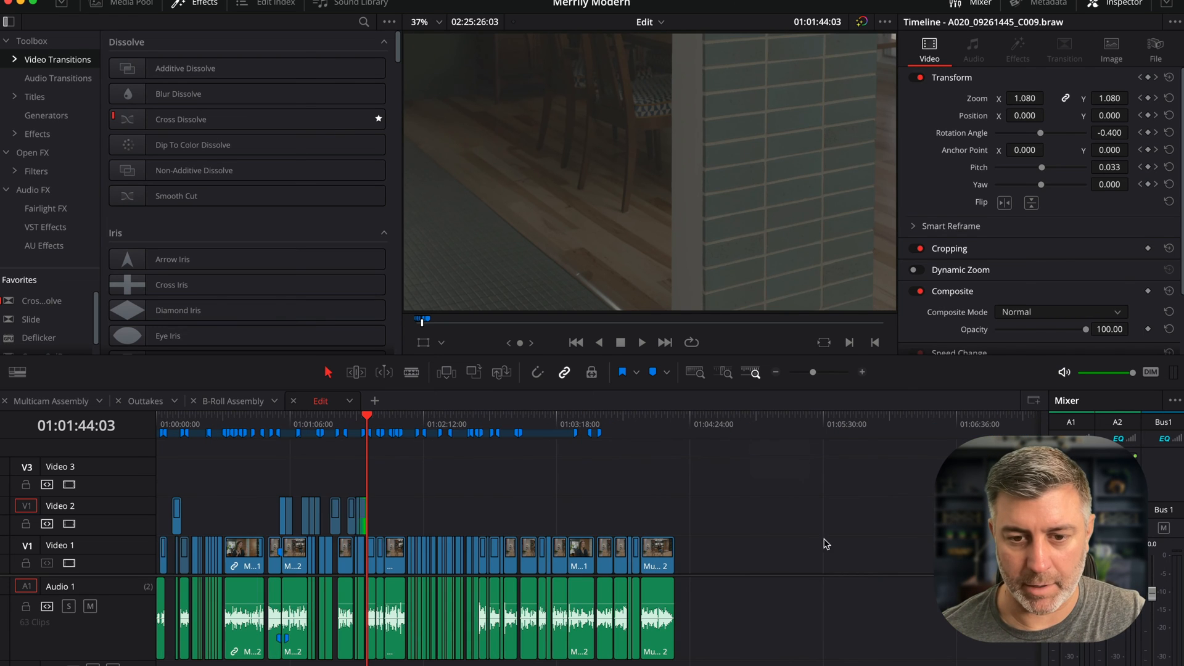
pyautogui.moveTo(740, 543); pyautogui.dragTo(373, 655)
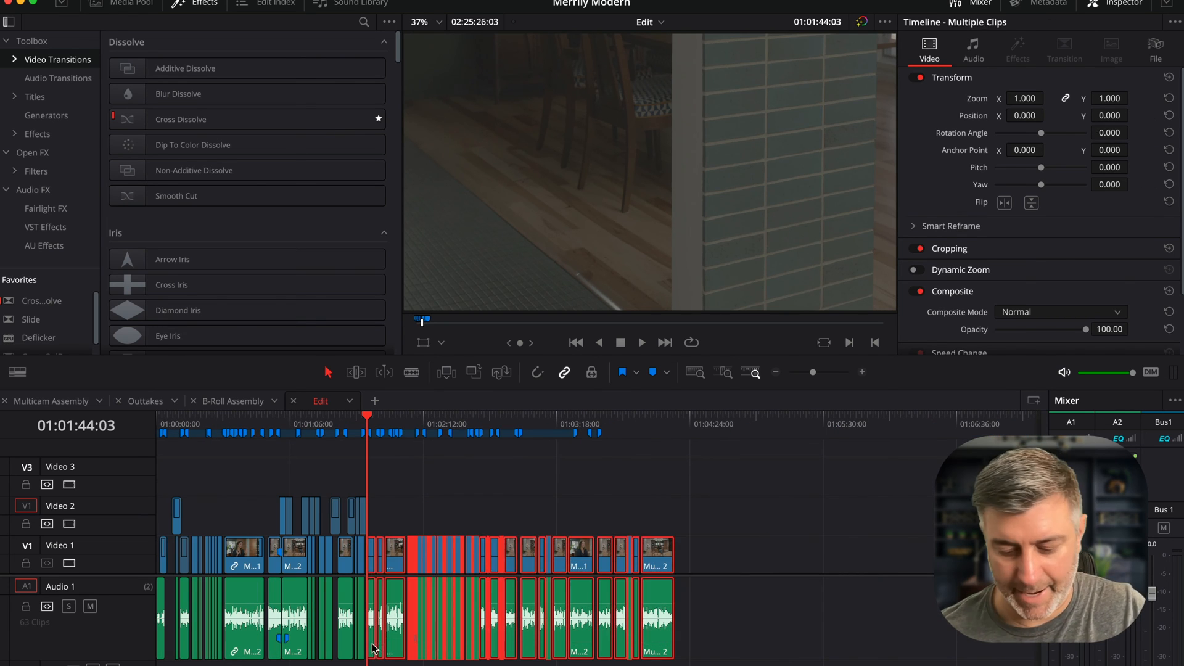
pyautogui.press('super+equal')
pyautogui.press('super+equal')
pyautogui.press('super+equal')
pyautogui.press('super+equal')
pyautogui.moveTo(624, 552); pyautogui.dragTo(694, 553)
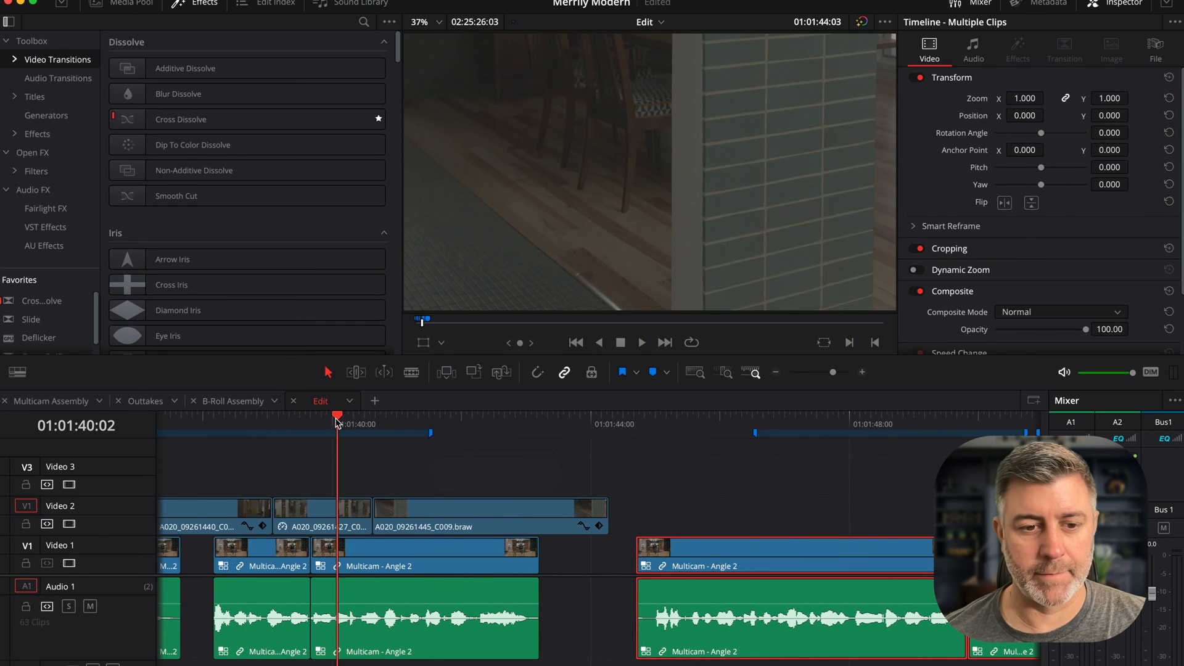
pyautogui.press('space')
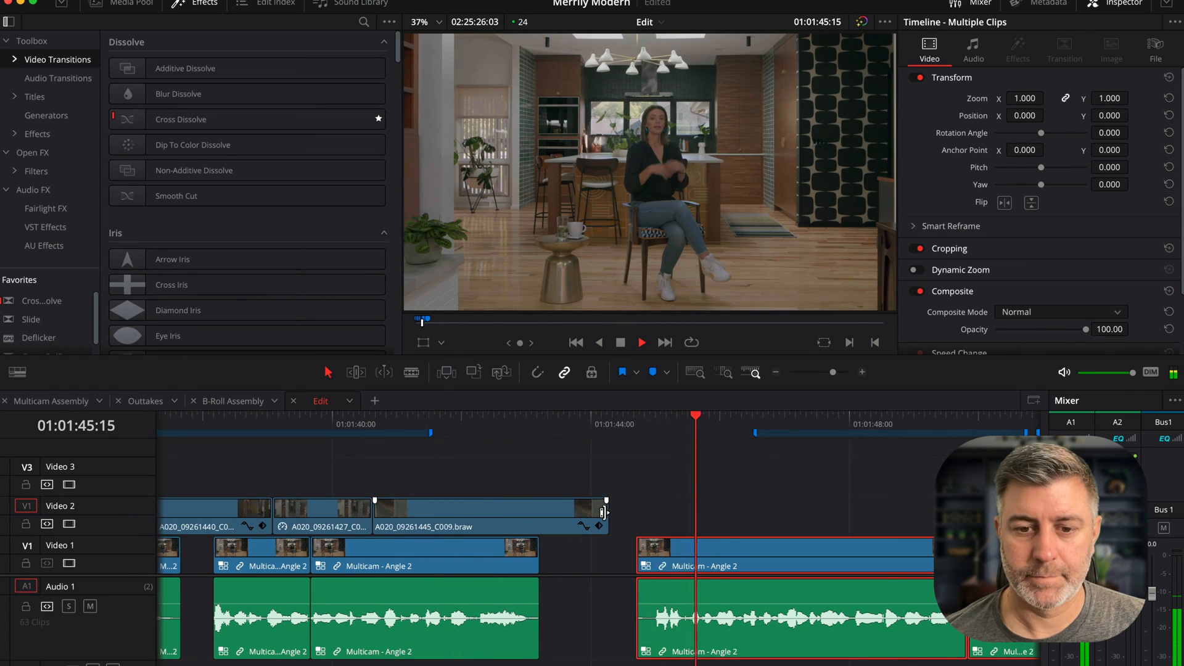
# - Extend the C009 clip's end to about 01:01:45:20, meeting the next Video 1 clip, and play back from about 01:01:30
pyautogui.moveTo(604, 512)
pyautogui.mouseDown()
pyautogui.moveTo(649, 506)
pyautogui.moveTo(586, 511)
pyautogui.moveTo(641, 509)
pyautogui.mouseUp()
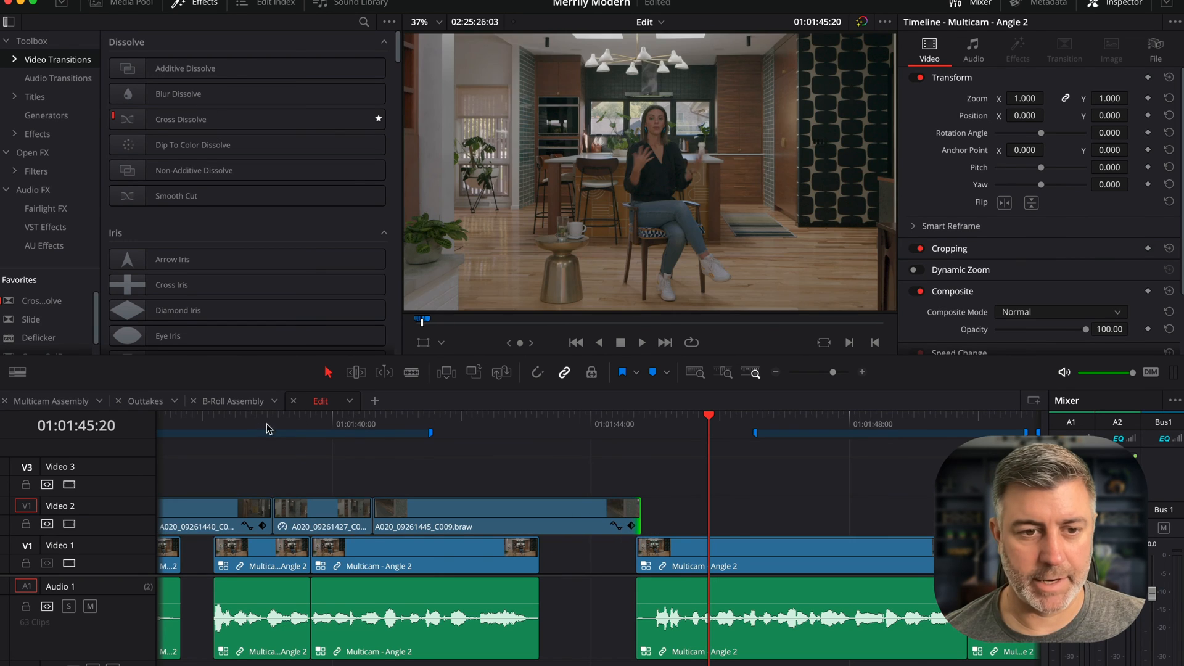
pyautogui.press('super+minus')
pyautogui.press('super+minus')
pyautogui.press('super+minus')
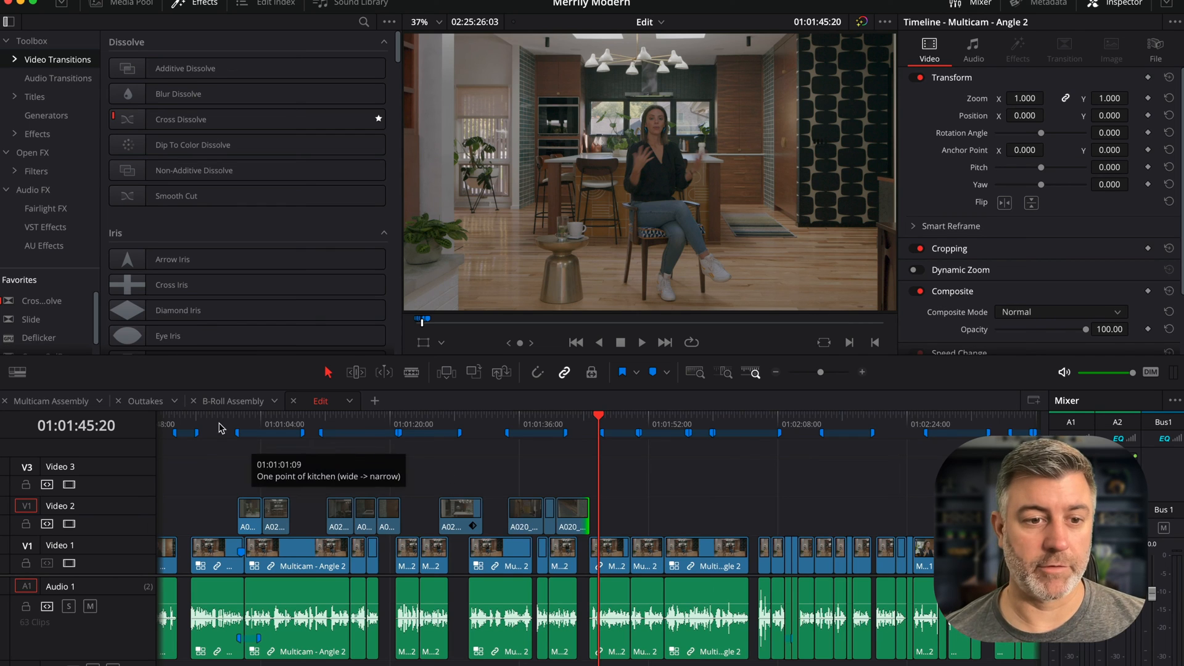
pyautogui.click(198, 424)
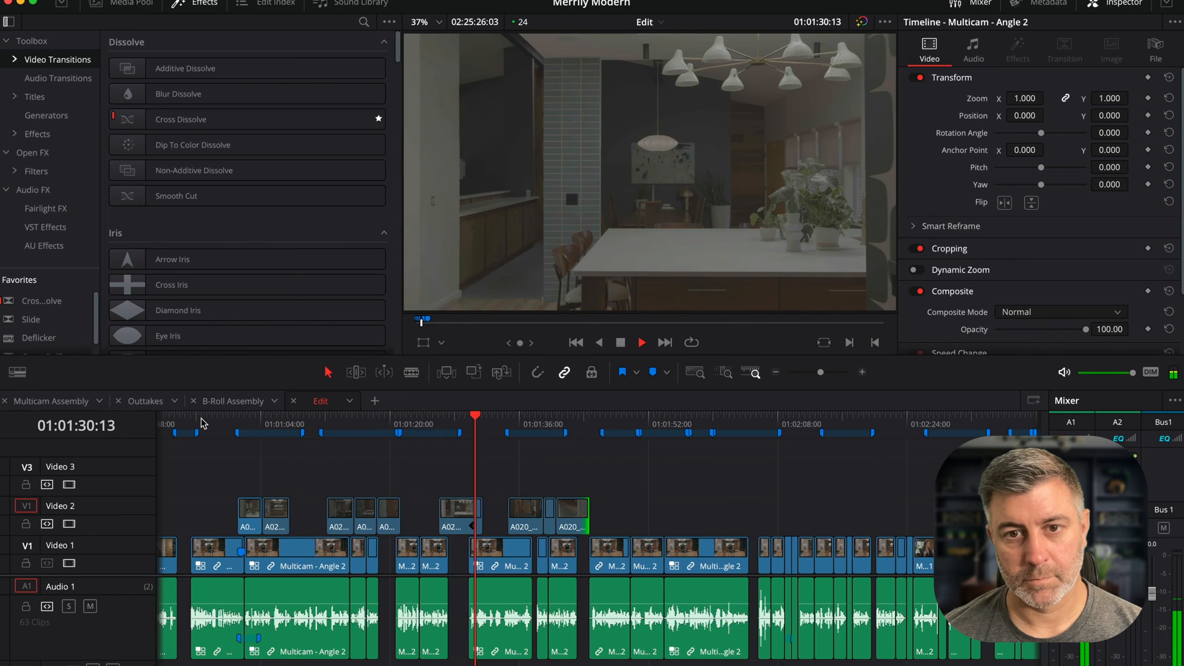
pyautogui.press('space')
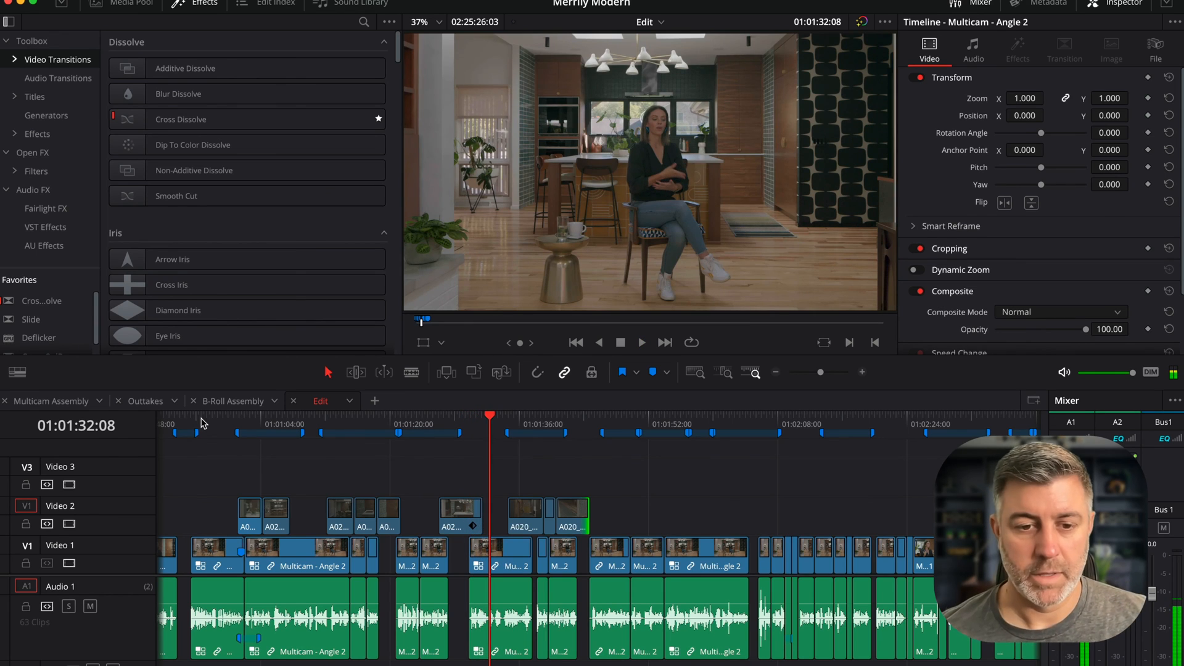
# - Move the C021 clip on Video 2 about one second earlier, fine-tuning its position while playing the section
pyautogui.press('super+equal')
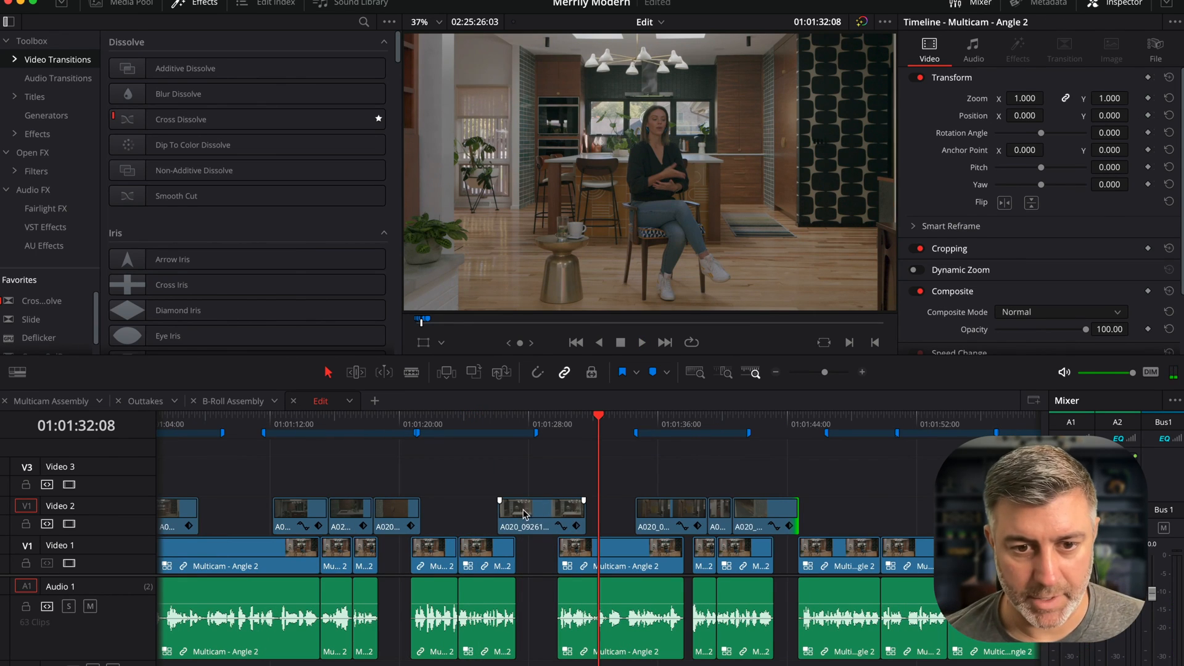
pyautogui.moveTo(523, 513); pyautogui.dragTo(496, 513)
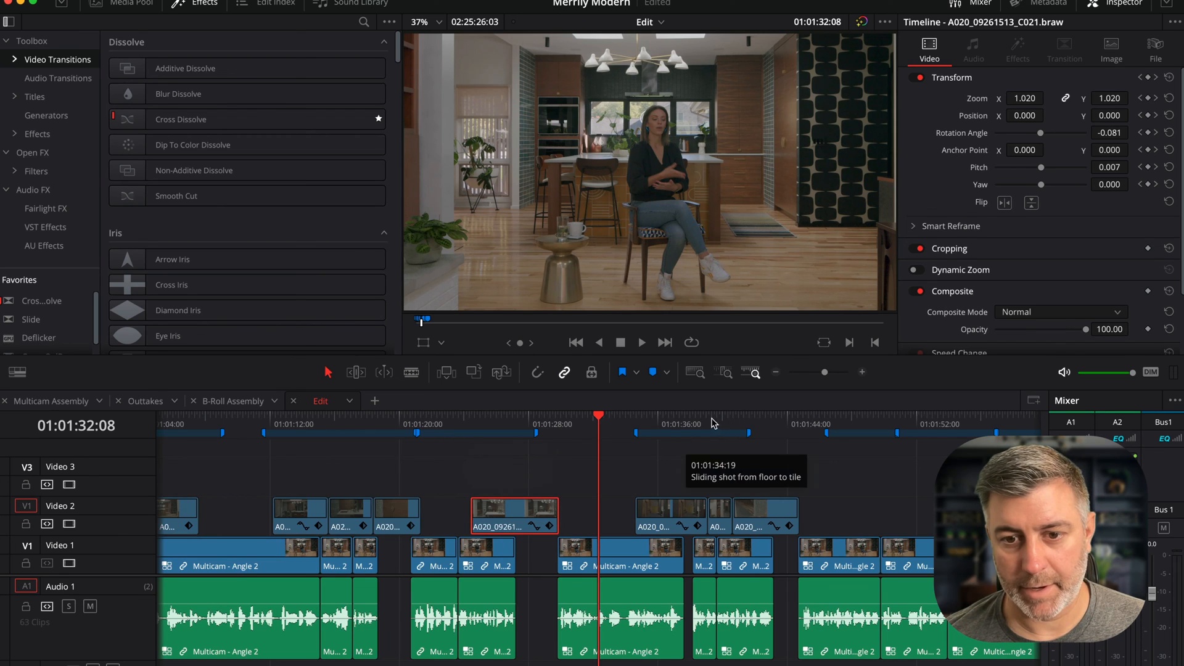
pyautogui.click(457, 423)
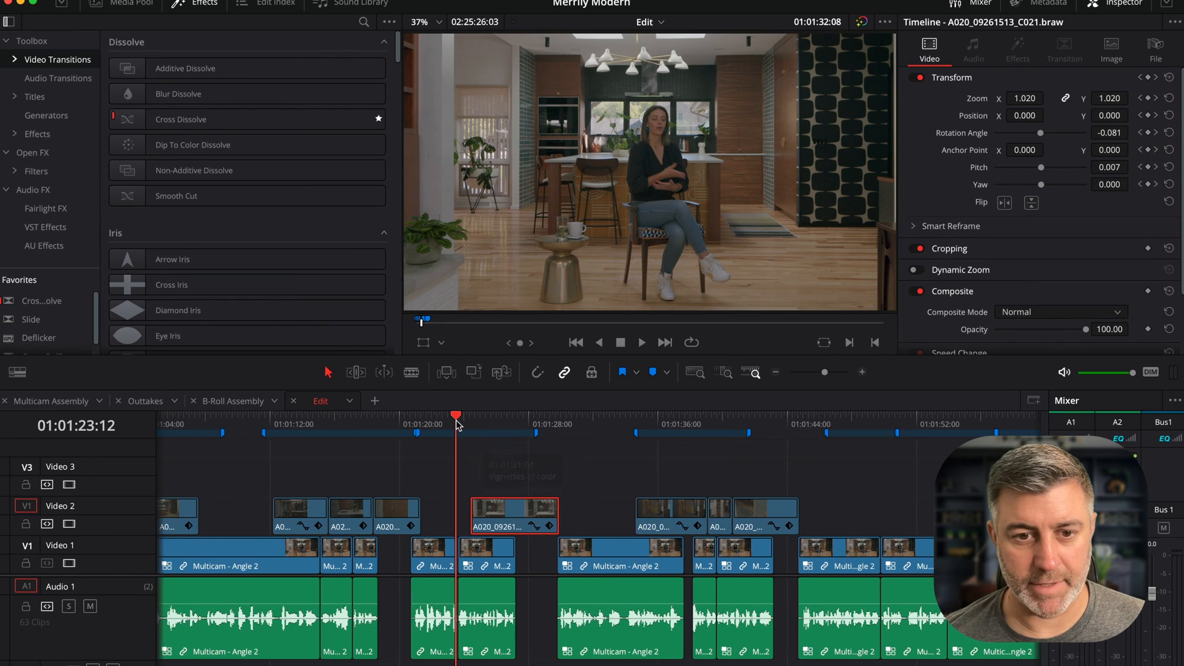
pyautogui.press('space')
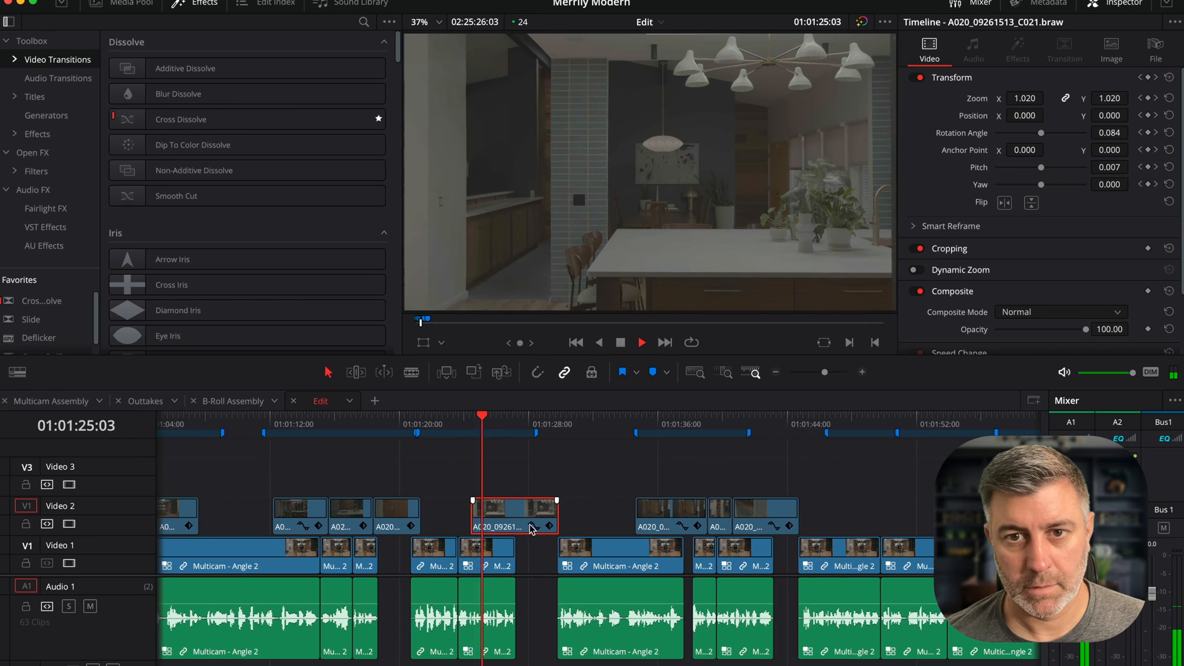
pyautogui.moveTo(529, 527); pyautogui.dragTo(522, 513)
pyautogui.click(449, 426)
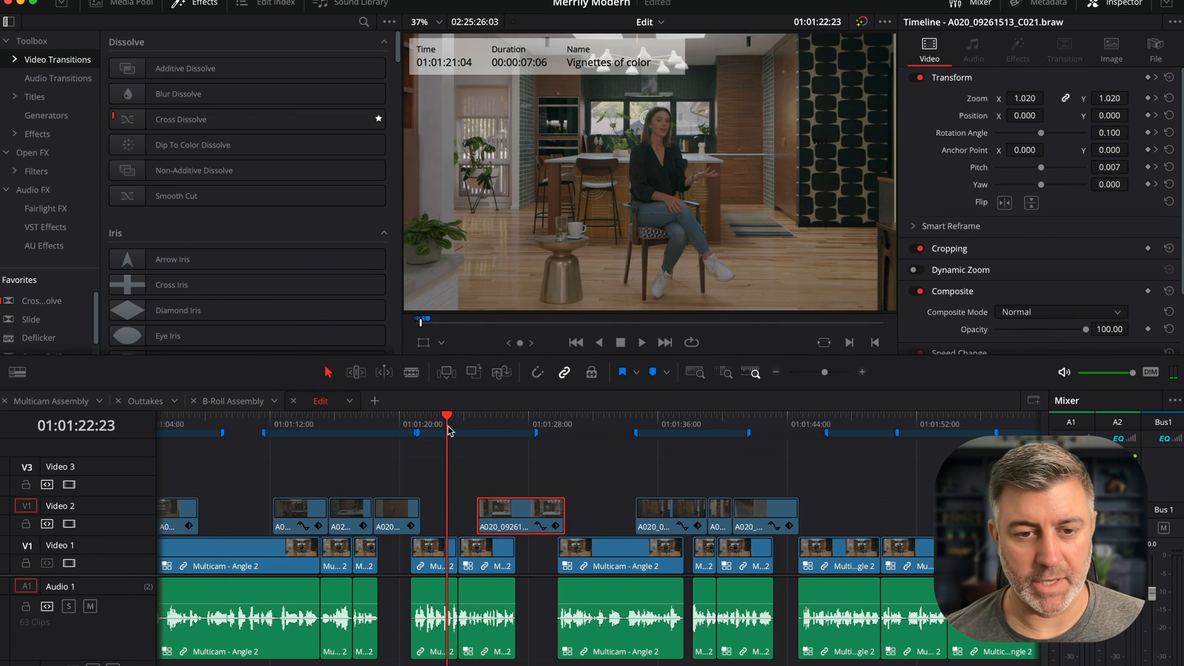
pyautogui.press('space')
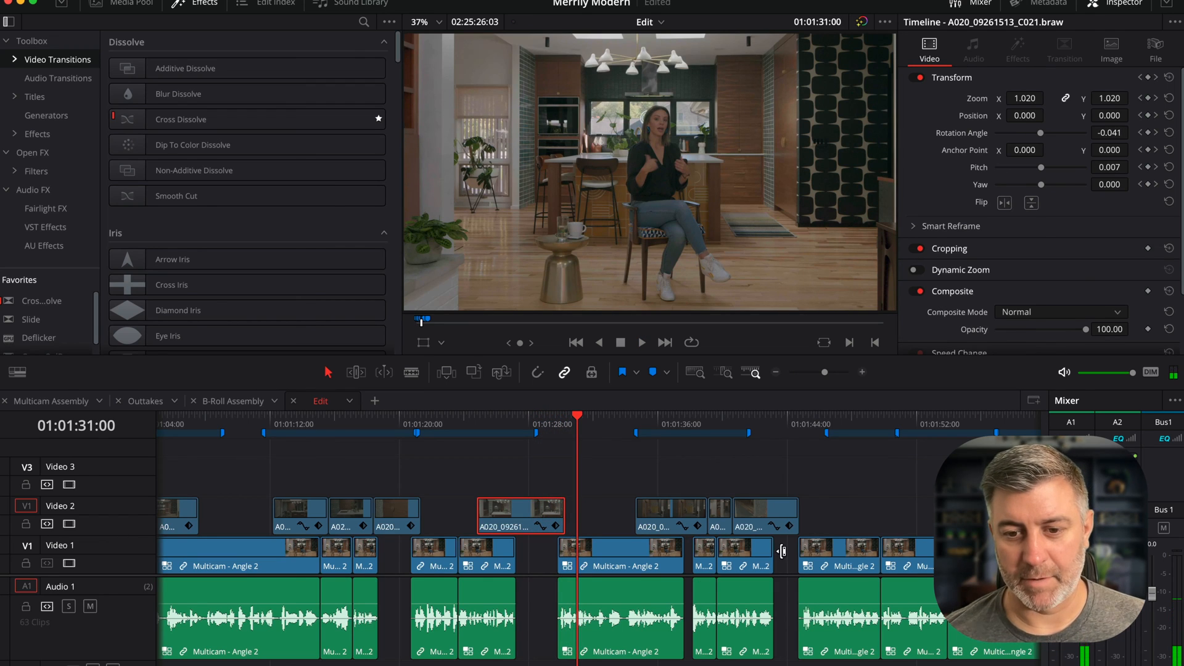
# - Select the following Video 1, Audio 1 and Video 2 clips, shift them about one second earlier, and play the section
pyautogui.moveTo(788, 547); pyautogui.dragTo(611, 643)
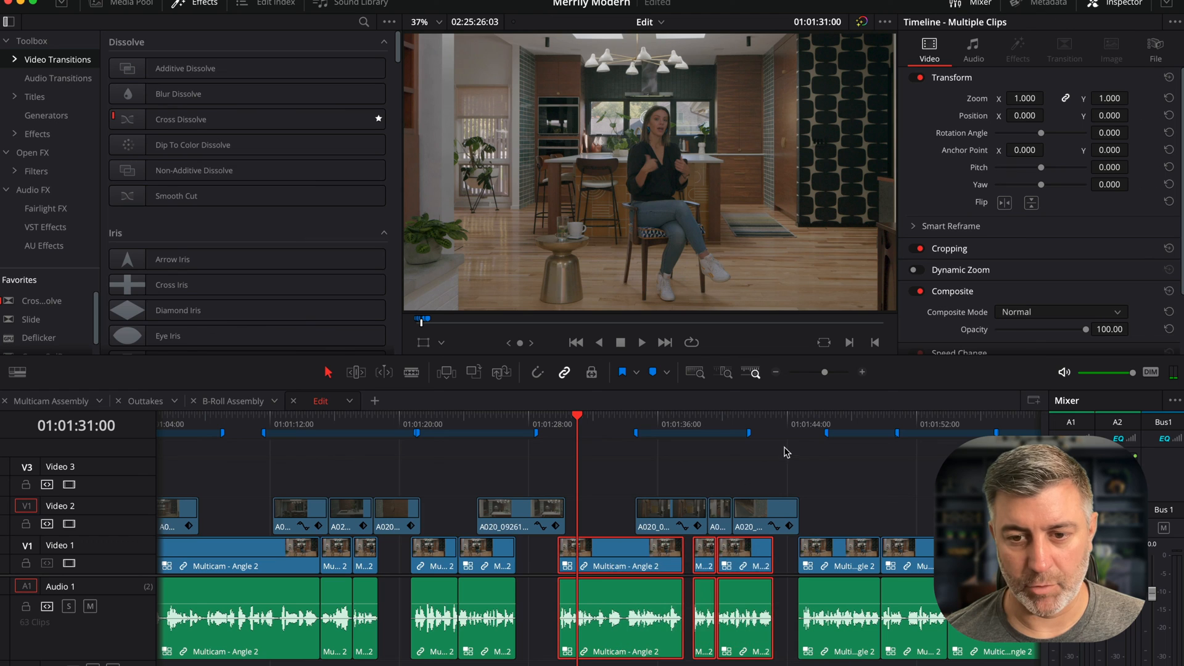
pyautogui.moveTo(755, 478); pyautogui.dragTo(592, 558)
pyautogui.click(525, 424)
pyautogui.press('space')
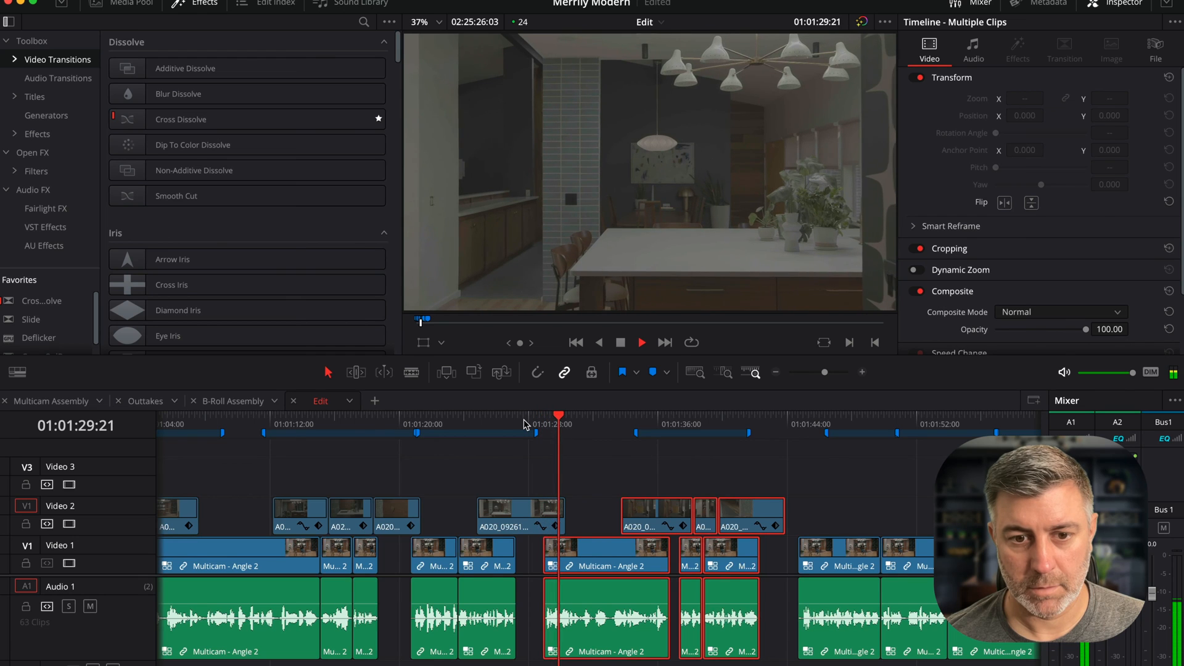
pyautogui.press('space')
pyautogui.click(496, 424)
pyautogui.press('space')
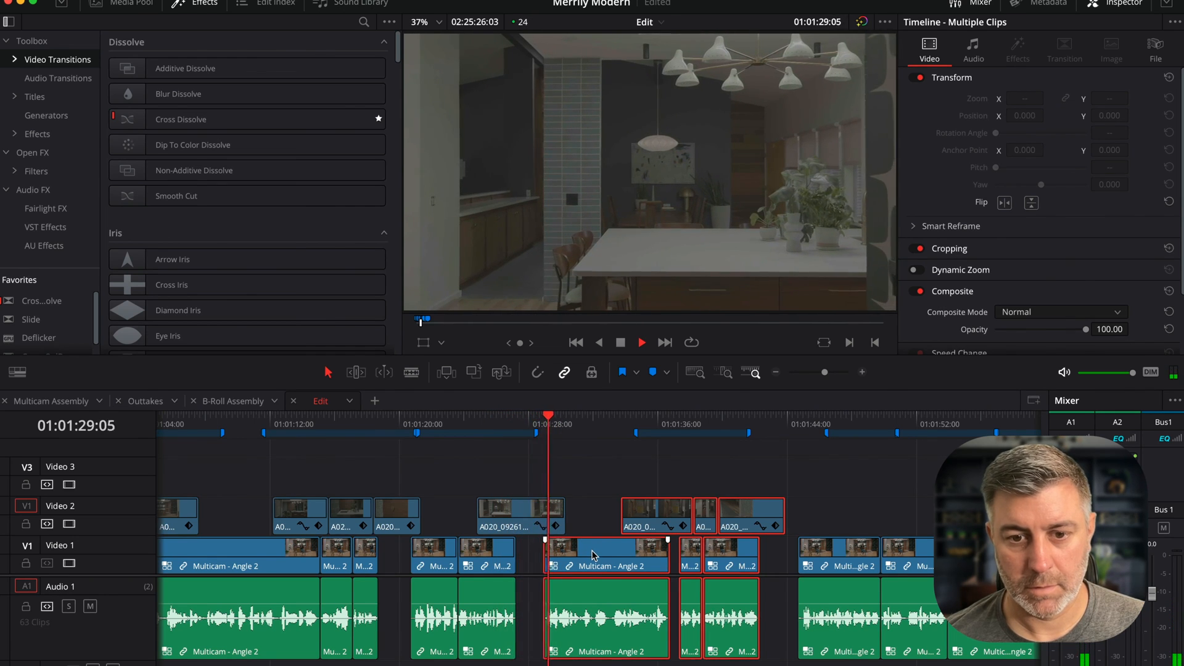
# - Trim the start of the C008 clip slightly and reverse it with Reverse Segment in its retime controls
pyautogui.click(643, 483)
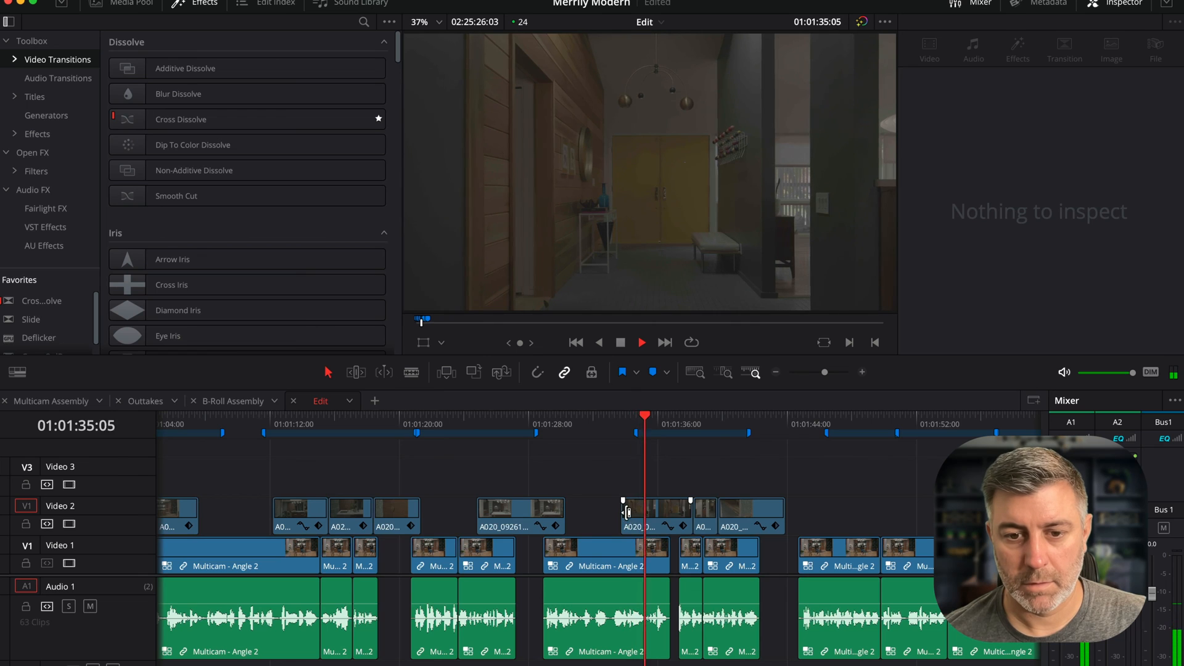
pyautogui.moveTo(626, 508); pyautogui.dragTo(635, 507)
pyautogui.click(631, 504)
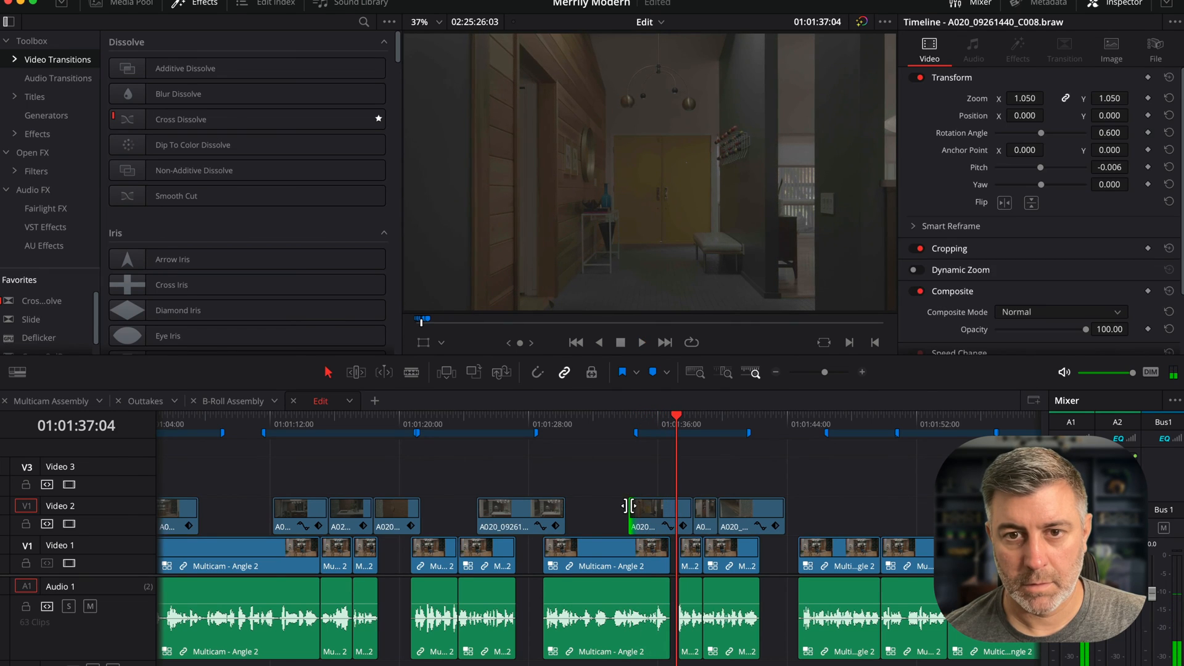
pyautogui.hotkey('ctrl', 'r')
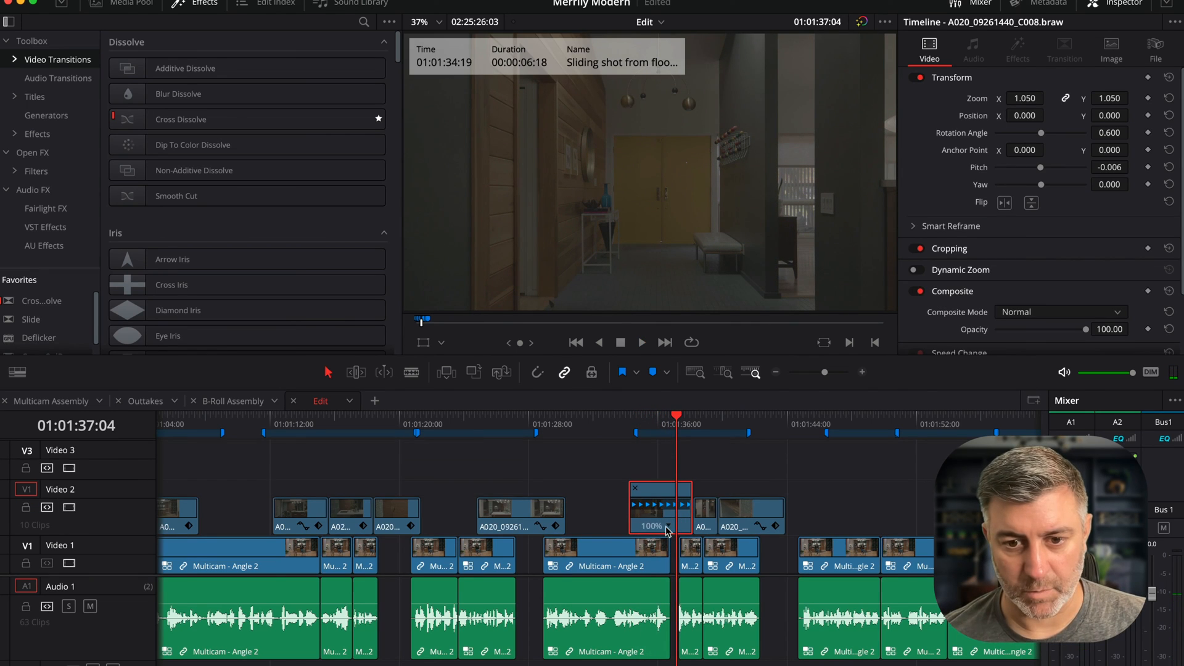
pyautogui.click(668, 527)
pyautogui.click(703, 625)
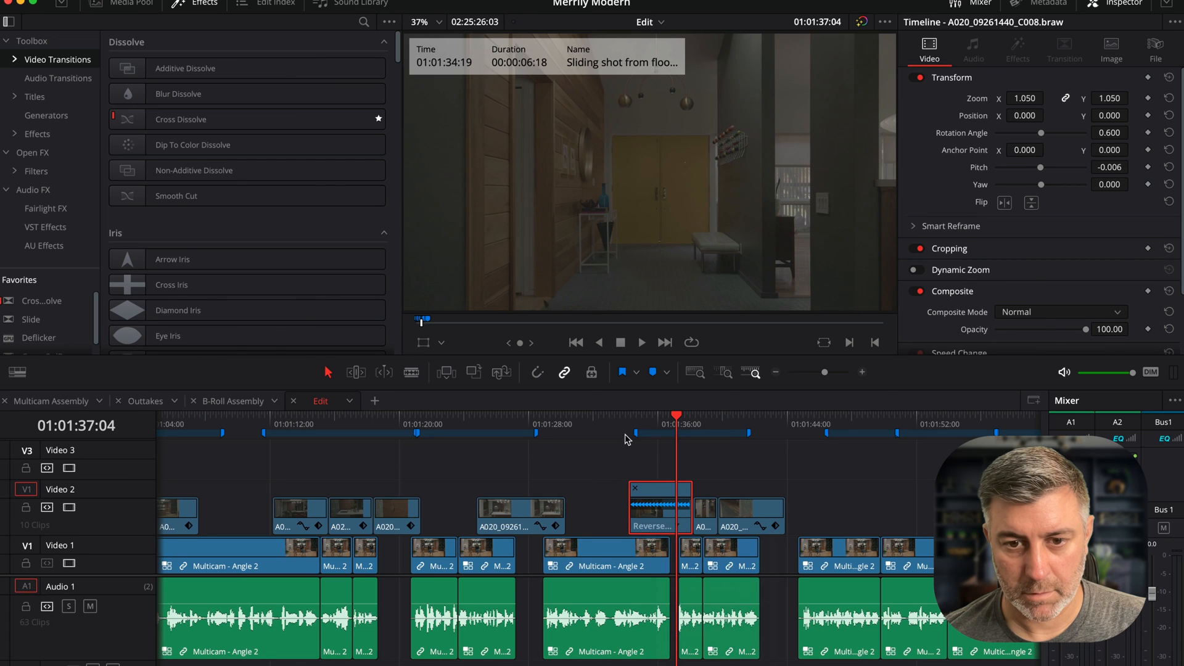
pyautogui.press('space')
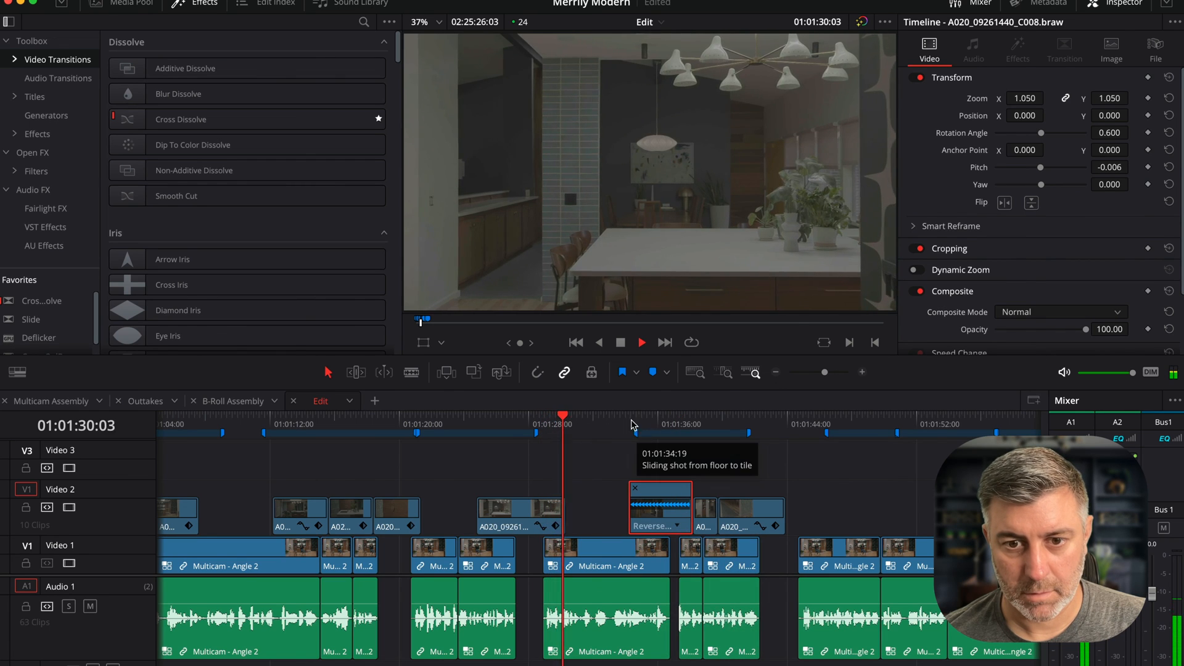
# - Play back the reversed C008 clip and the shots around it to review the timing
pyautogui.click(620, 418)
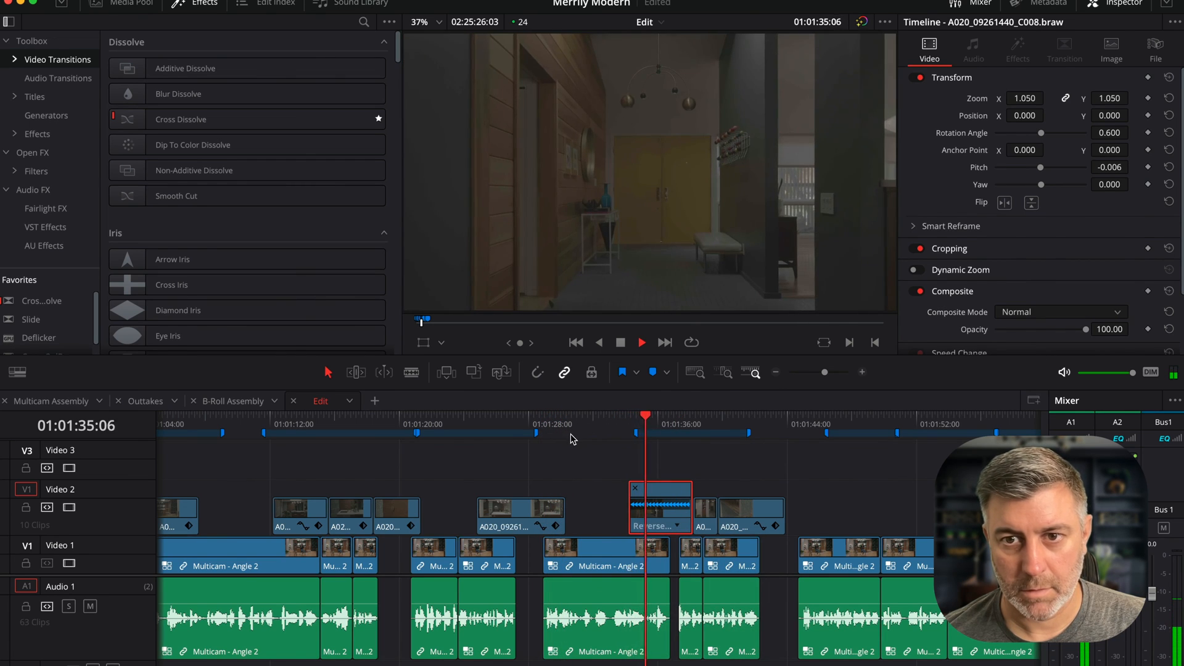
pyautogui.press('space')
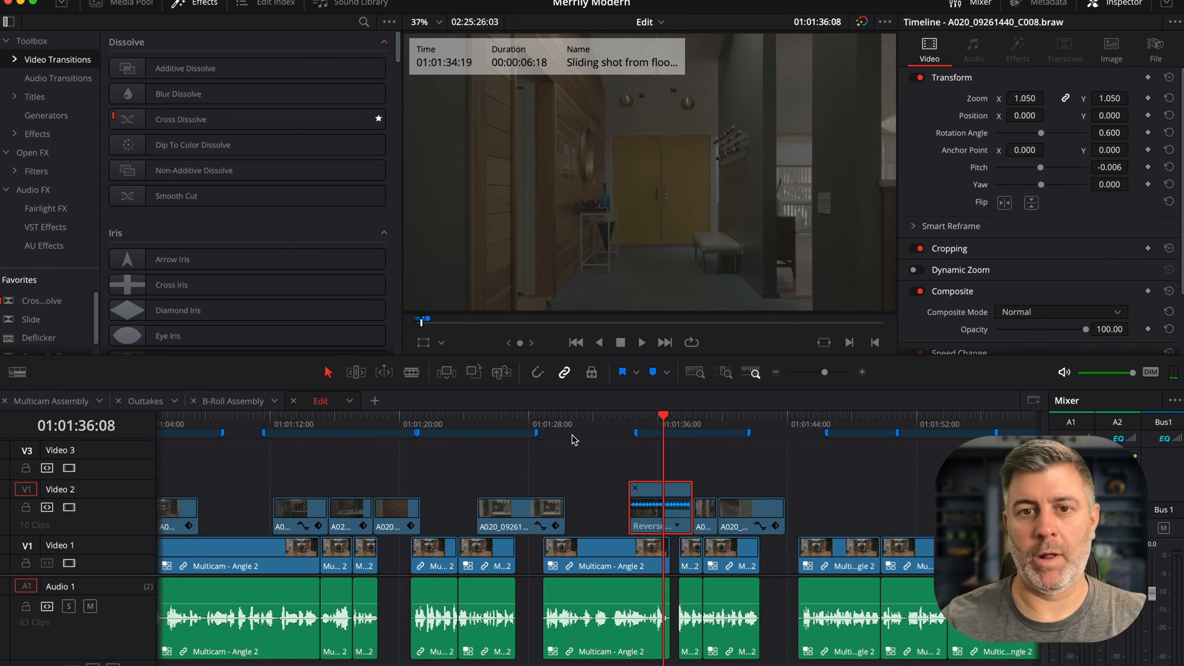
pyautogui.press('space')
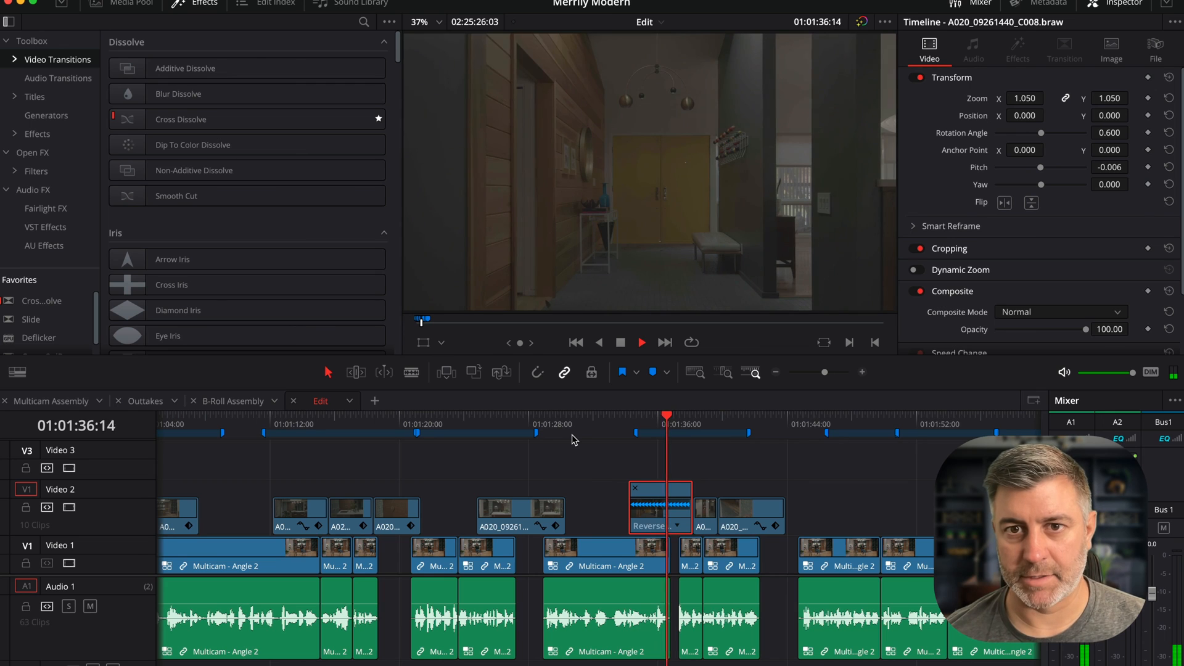
pyautogui.press('space')
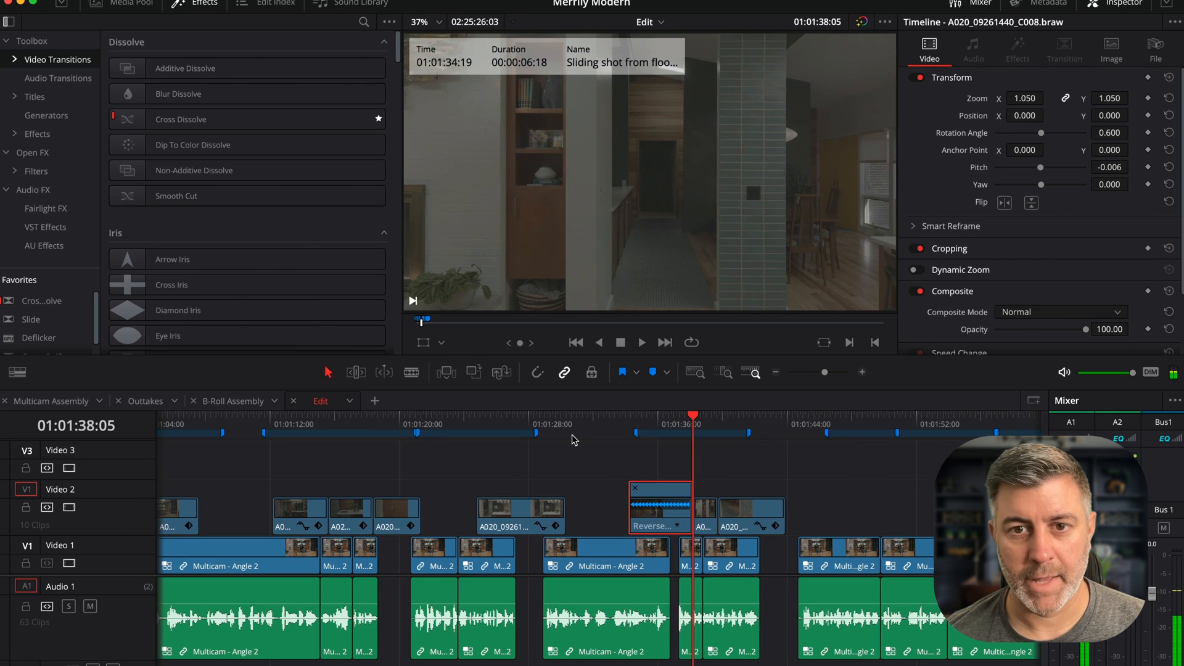
pyautogui.press('space')
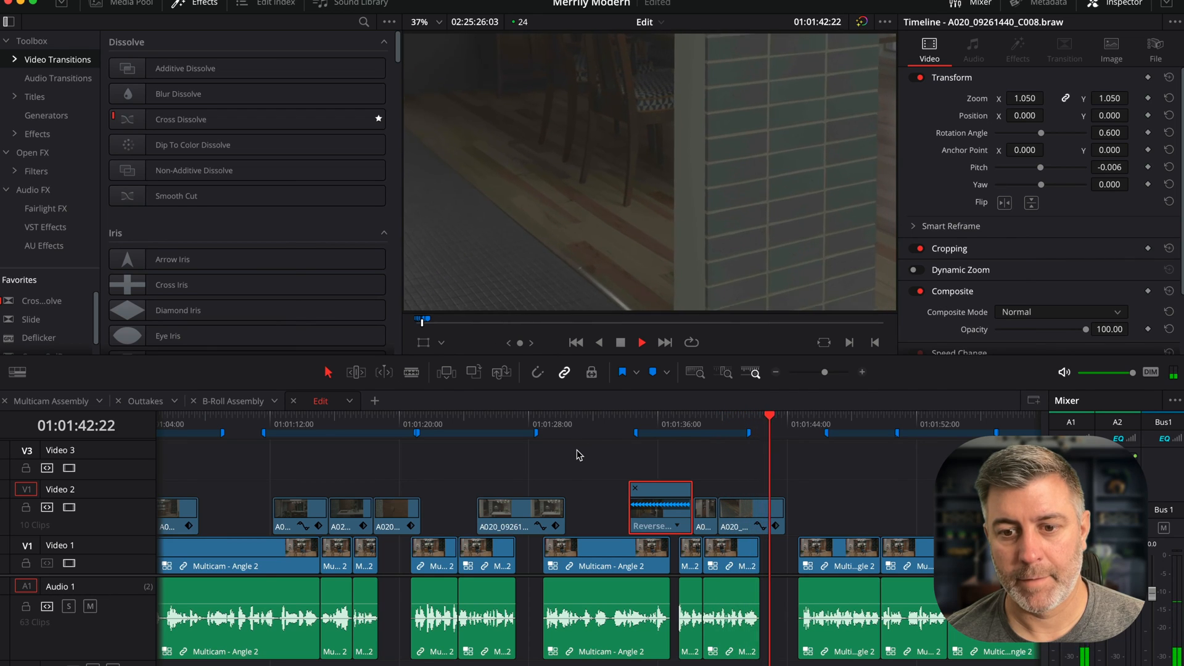
pyautogui.press('space')
# - Extend the end of the Skylights clip on Video 2 to about 01:01:52
pyautogui.moveTo(781, 515); pyautogui.dragTo(773, 512)
pyautogui.press('space')
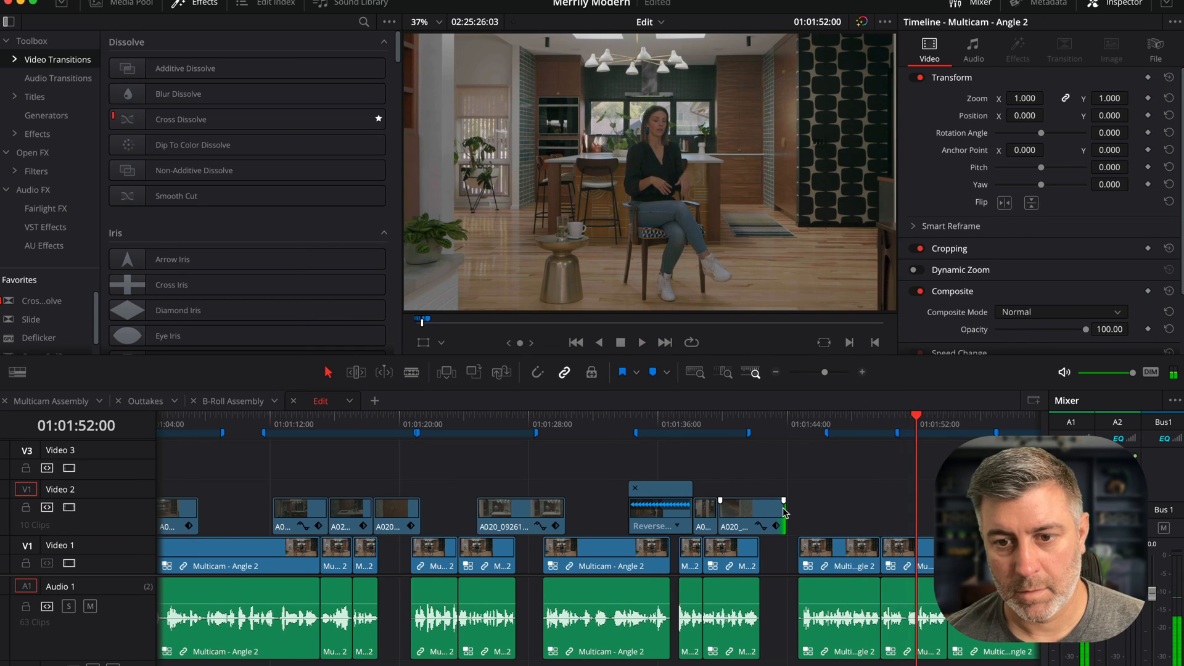
pyautogui.moveTo(784, 512); pyautogui.dragTo(801, 505)
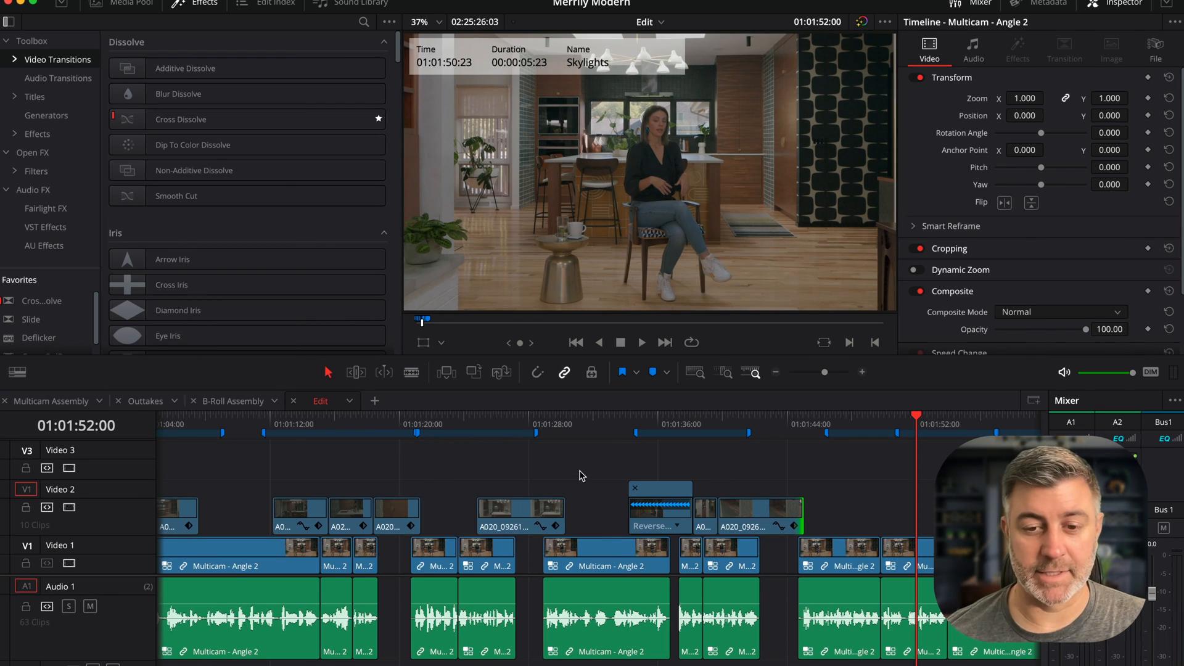
pyautogui.press('super+minus')
pyautogui.press('super+minus')
pyautogui.press('super+minus')
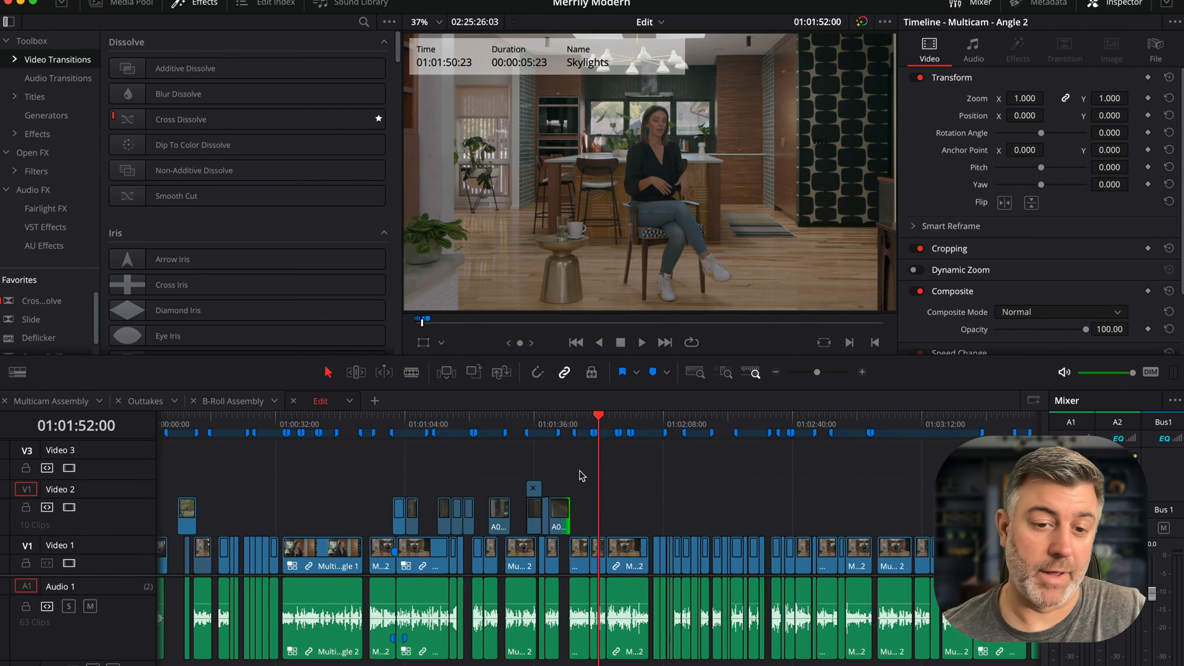
pyautogui.press('super+equal')
pyautogui.press('super+minus')
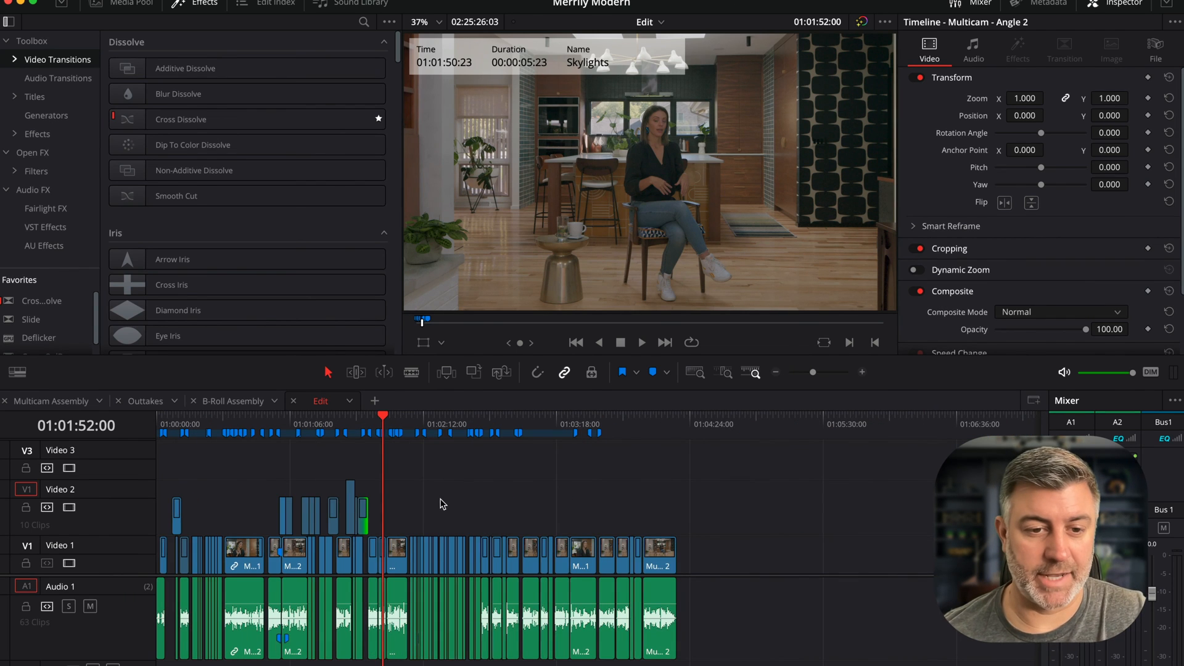